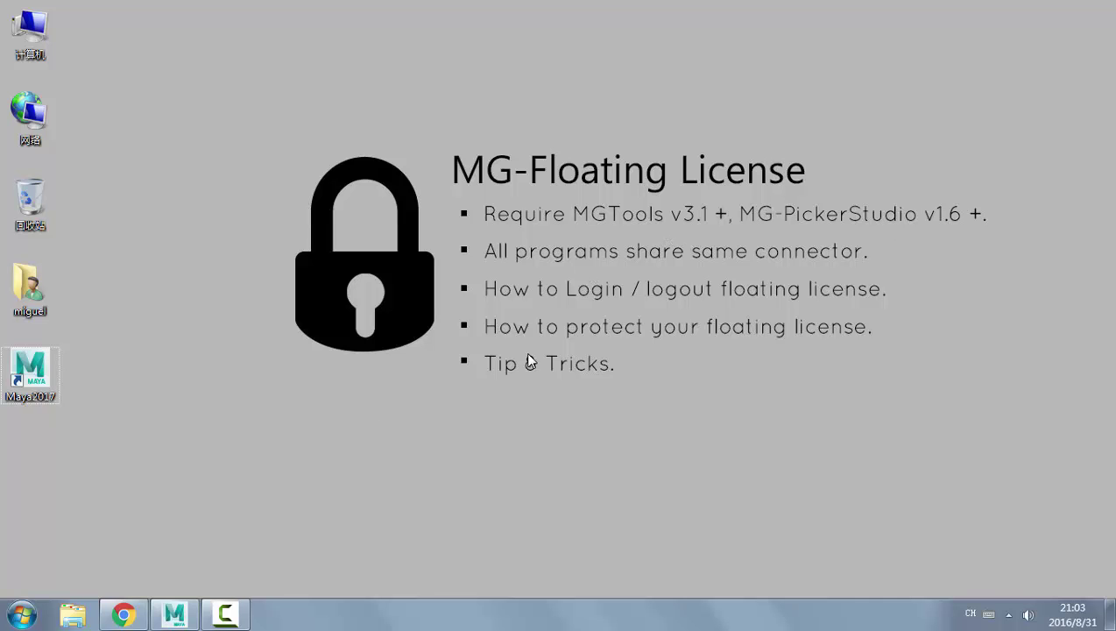
Restore Chrome to show the MG-Picker Studio download page on mgland.com.
{"action": "left_click", "coordinate": [131, 618]}
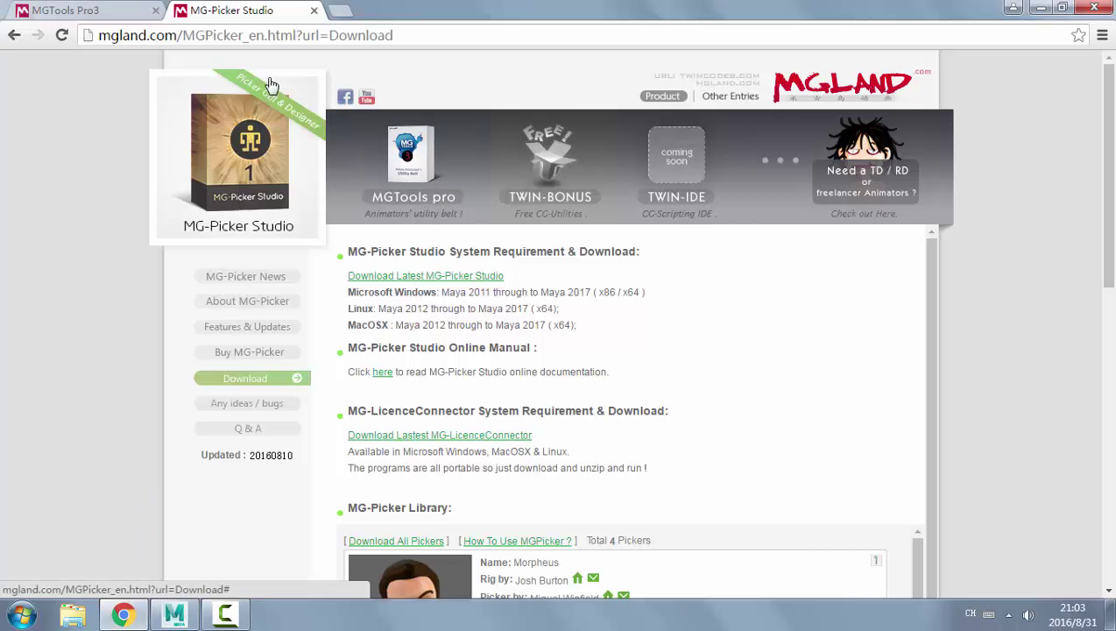
Compare the MGTools Pro3 and MG-Picker Studio download tabs, then minimize Chrome.
{"action": "left_click", "coordinate": [82, 10]}
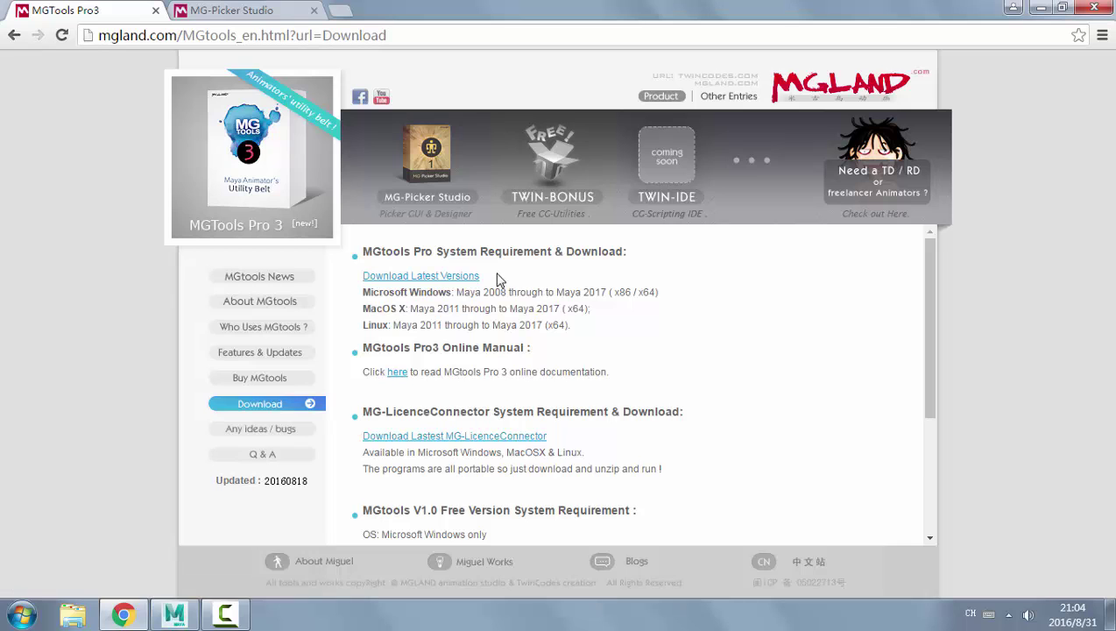
{"action": "left_click", "coordinate": [256, 13]}
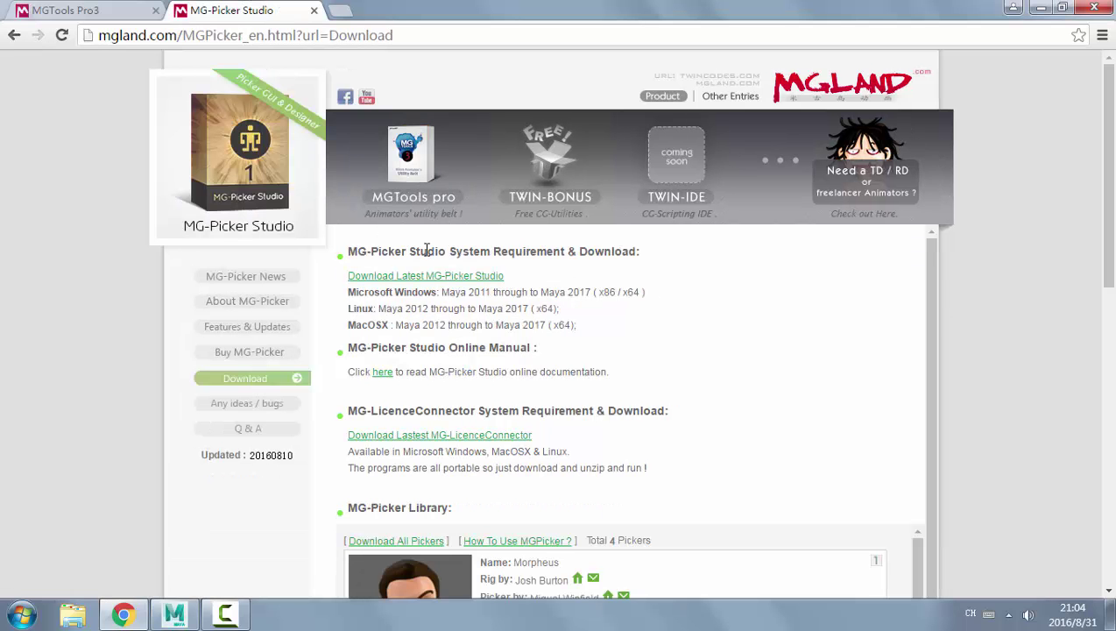
{"action": "left_click", "coordinate": [93, 12]}
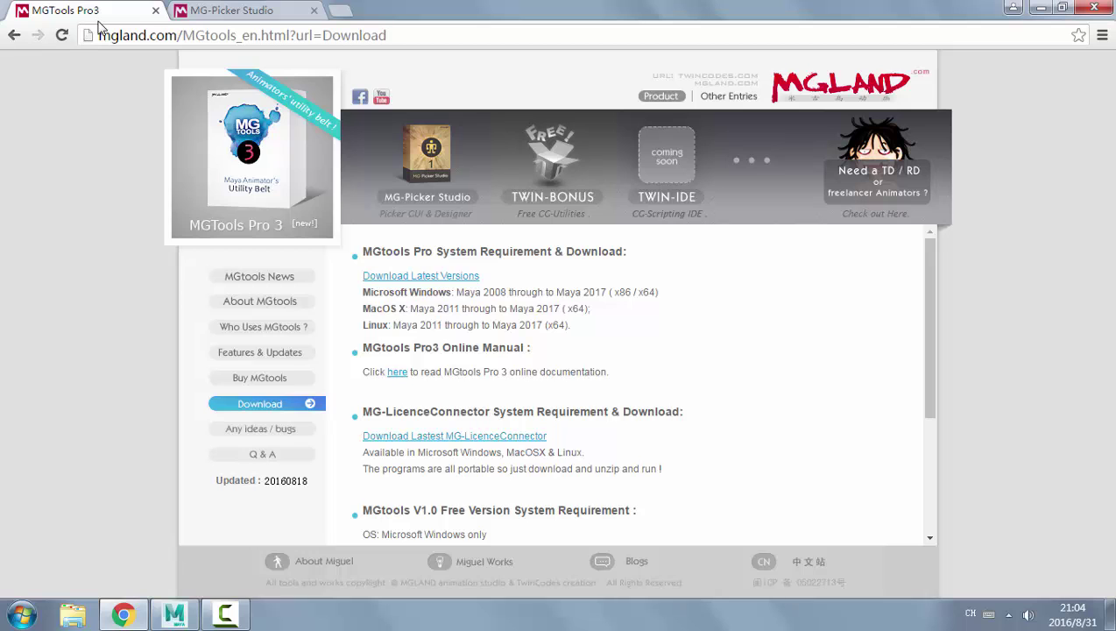
{"action": "left_click", "coordinate": [218, 10]}
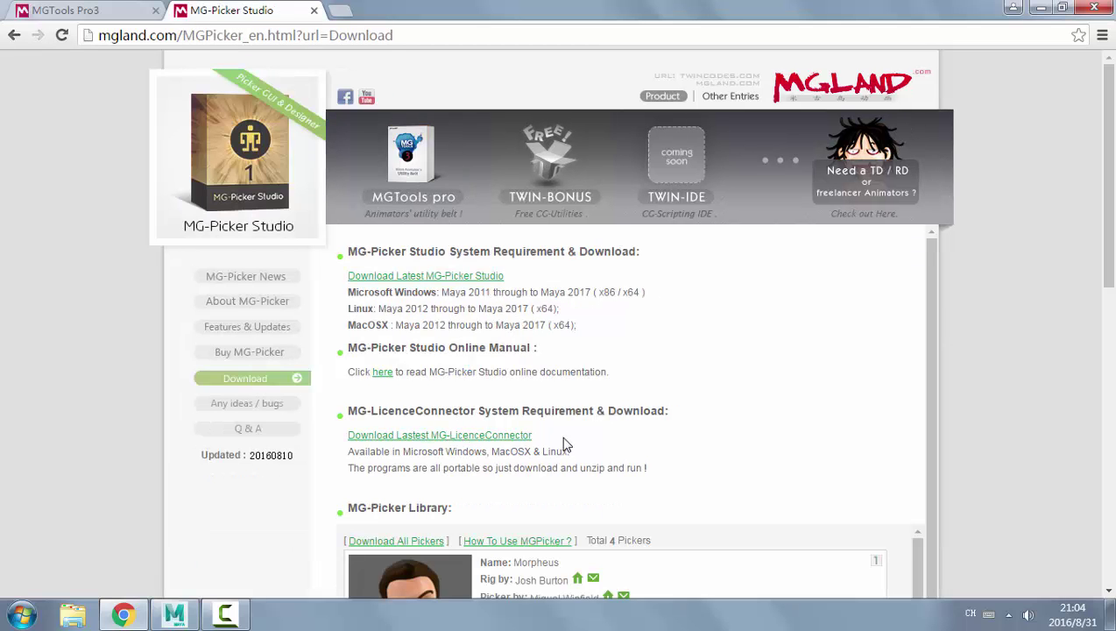
{"action": "left_click", "coordinate": [1041, 8]}
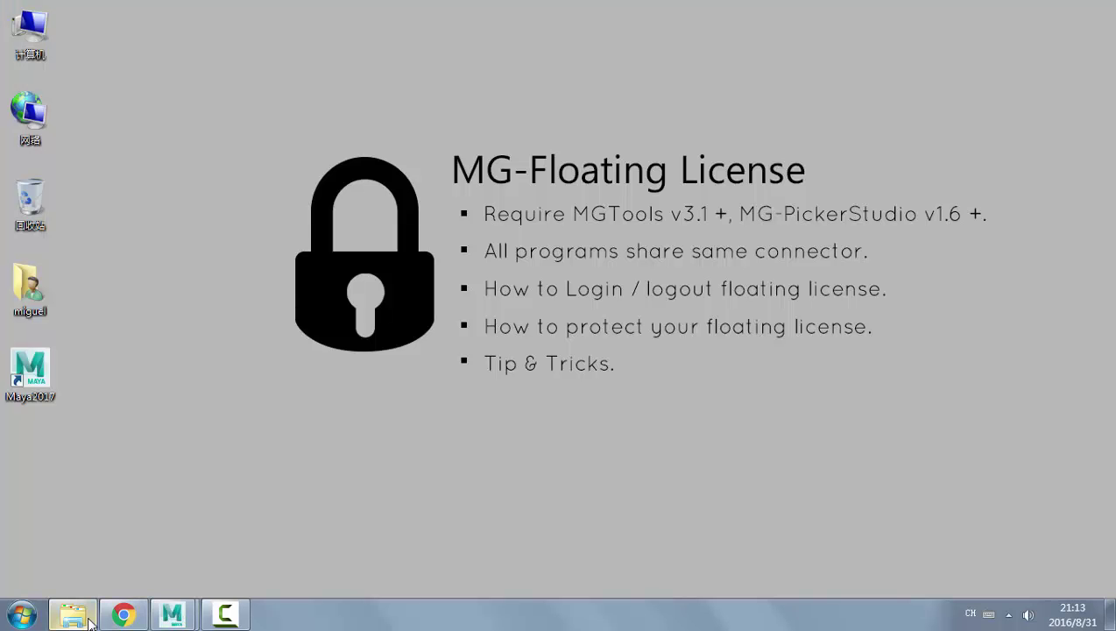
Open Explorer in DemoFiles and look over the MGTools, MG-PickerStudio and MGFloatingLicence zip archives.
{"action": "left_click", "coordinate": [89, 622]}
{"action": "left_click_drag", "start_coordinate": [938, 150], "coordinate": [602, 130]}
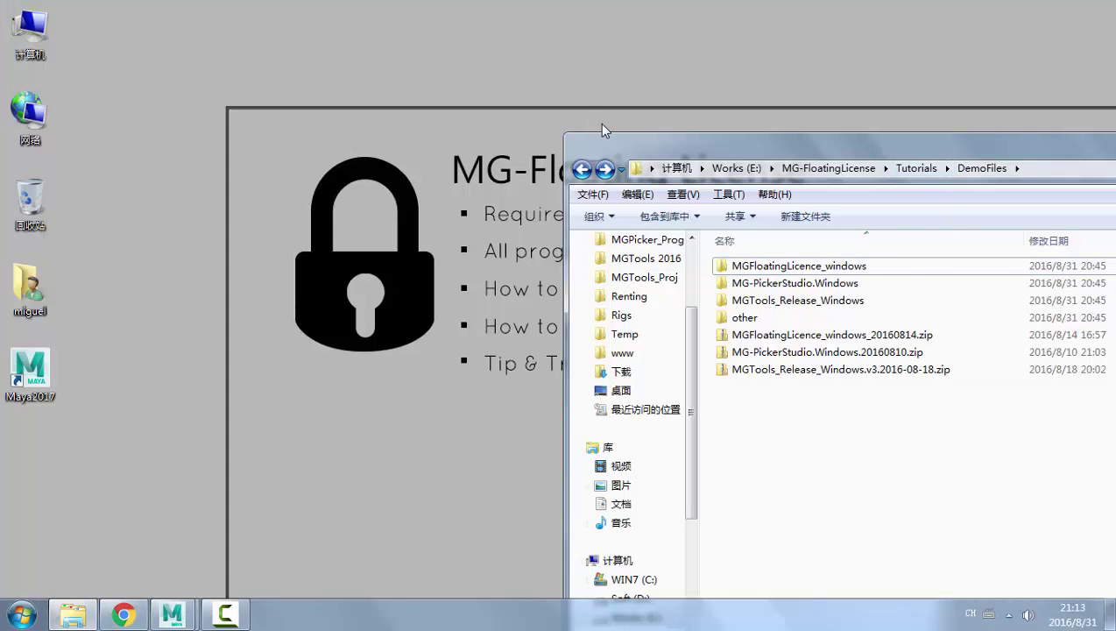
{"action": "left_click", "coordinate": [464, 346]}
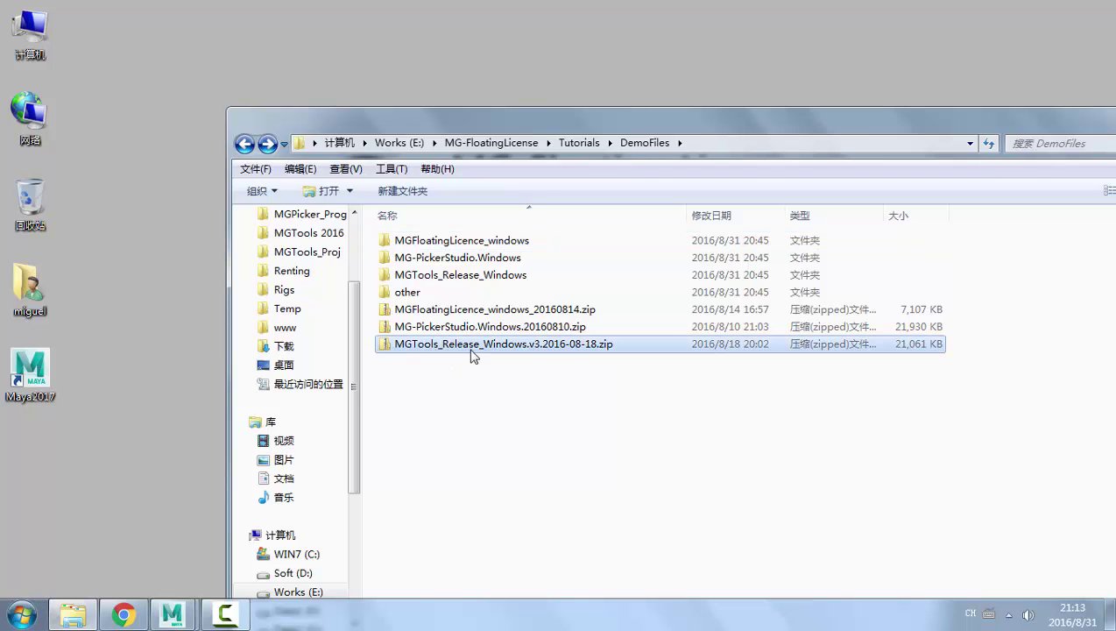
{"action": "left_click", "coordinate": [426, 328]}
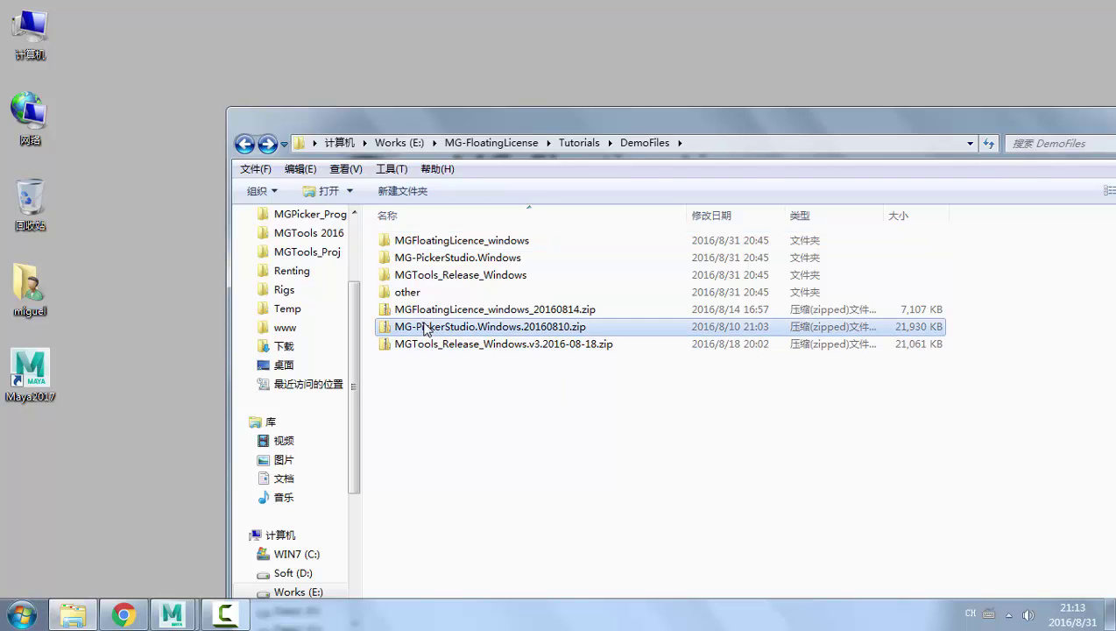
{"action": "left_click", "coordinate": [426, 311]}
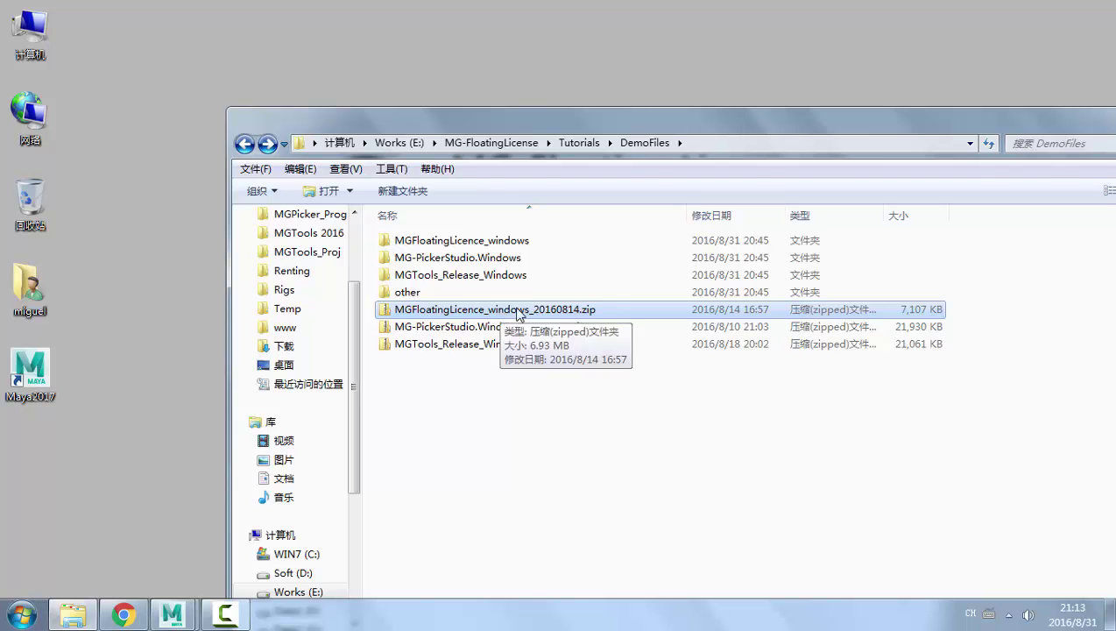
{"action": "left_click", "coordinate": [552, 426]}
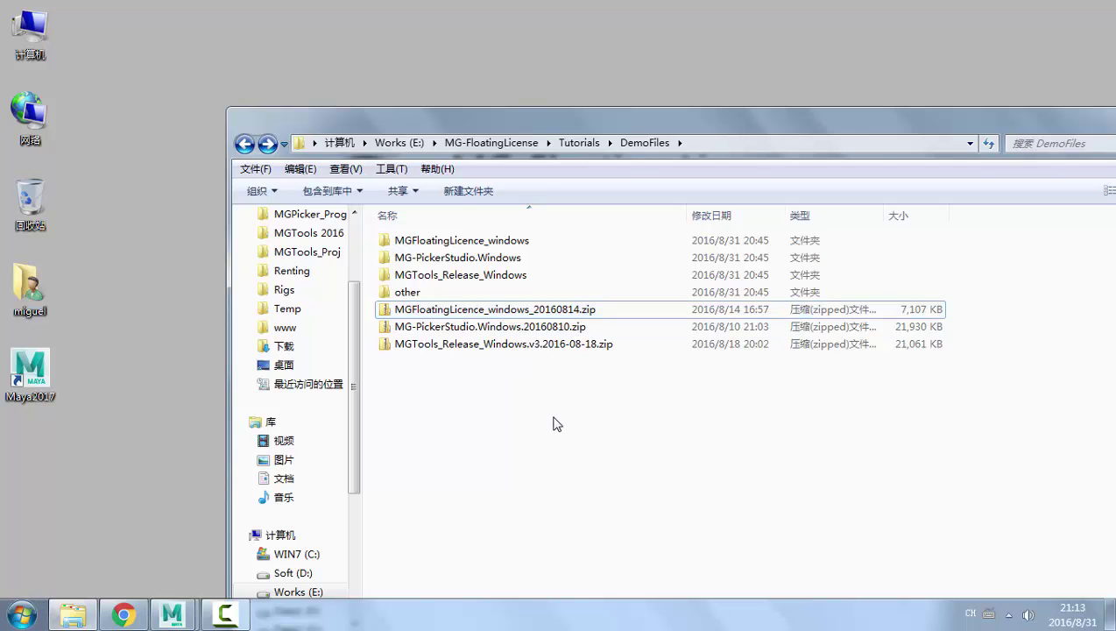
{"action": "left_click", "coordinate": [474, 328]}
{"action": "left_click", "coordinate": [449, 345]}
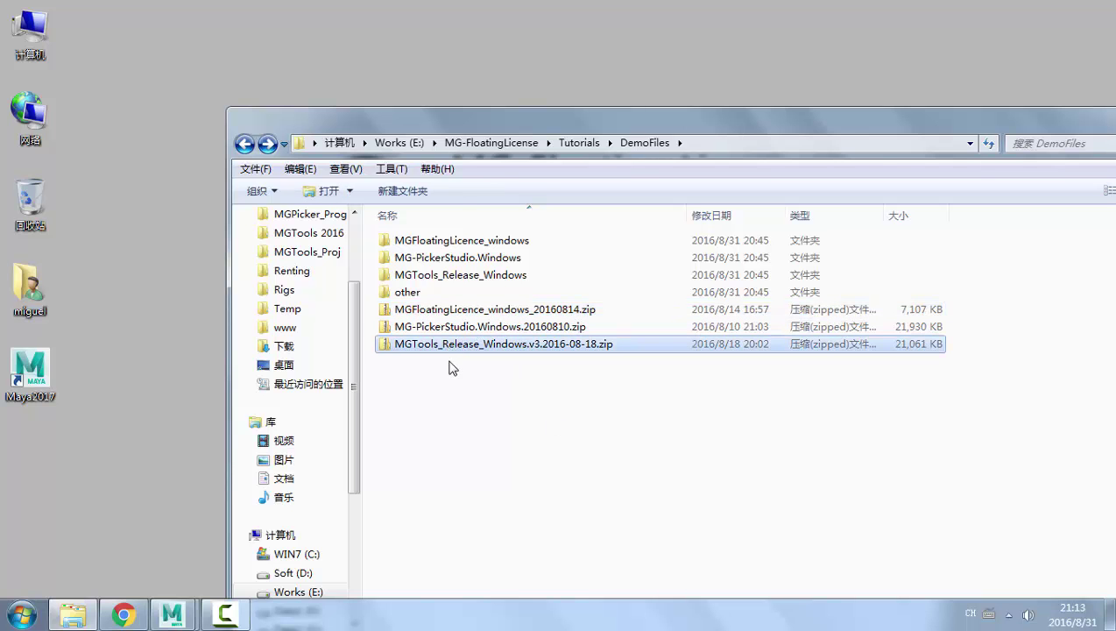
{"action": "left_click", "coordinate": [449, 345], "text": "ctrl"}
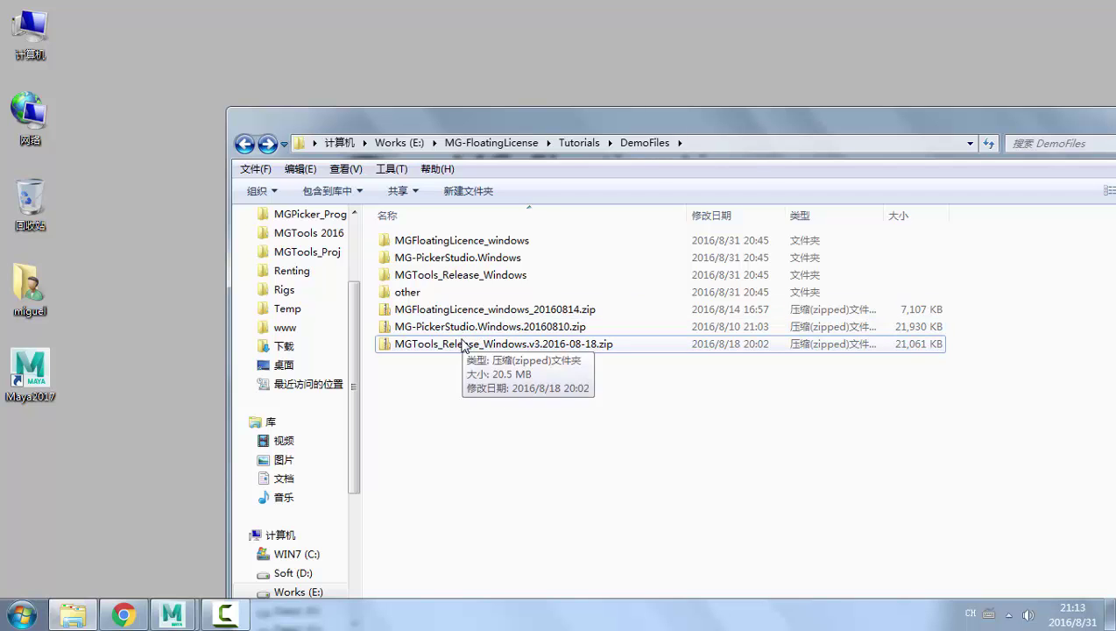
{"action": "left_click", "coordinate": [448, 343]}
Open the MGTools_Release_Windows folder from DemoFiles.
{"action": "left_click", "coordinate": [459, 274]}
{"action": "left_click", "coordinate": [454, 240]}
{"action": "left_click", "coordinate": [457, 258]}
{"action": "left_click", "coordinate": [464, 278]}
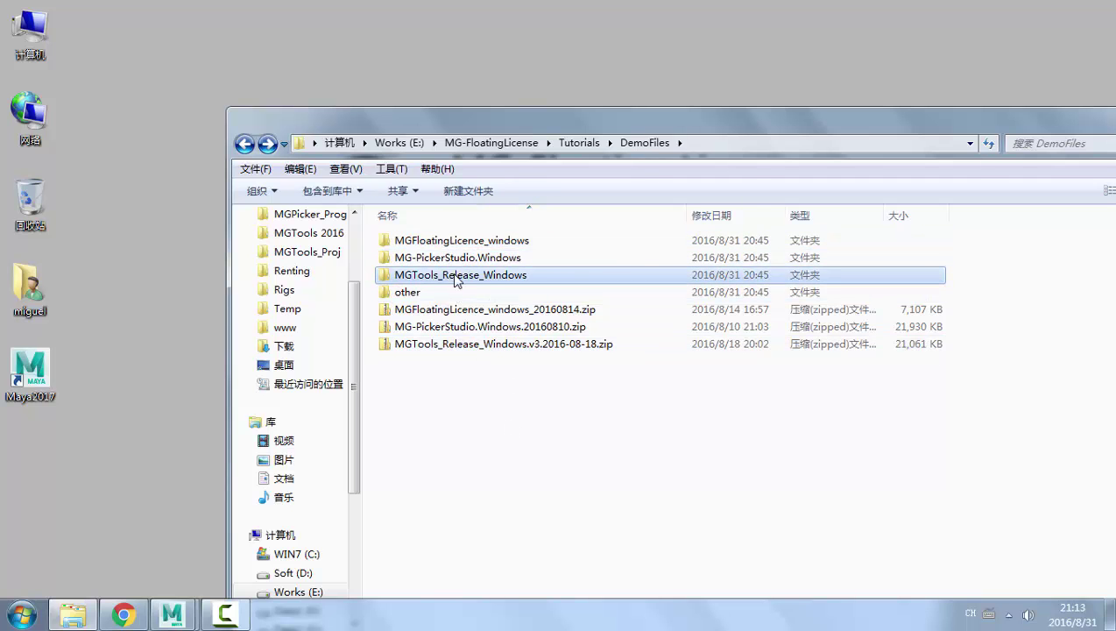
{"action": "key", "text": "Return"}
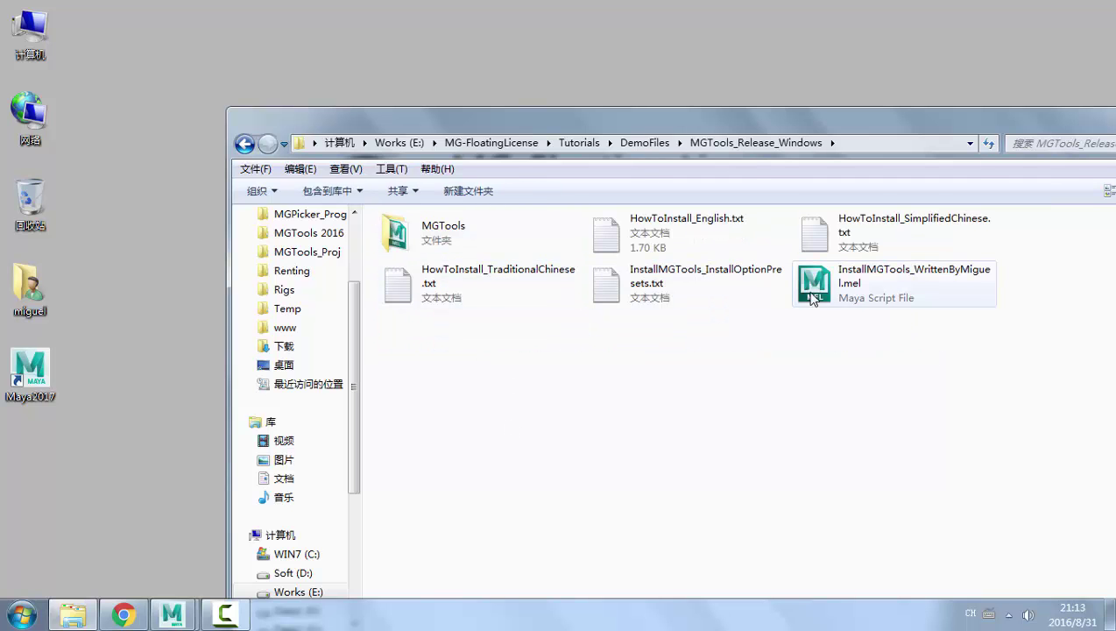
Drop the MGTools install script into Maya and choose Install As Full Server Program.
{"action": "mouse_move", "coordinate": [171, 613]}
{"action": "left_click", "coordinate": [169, 536]}
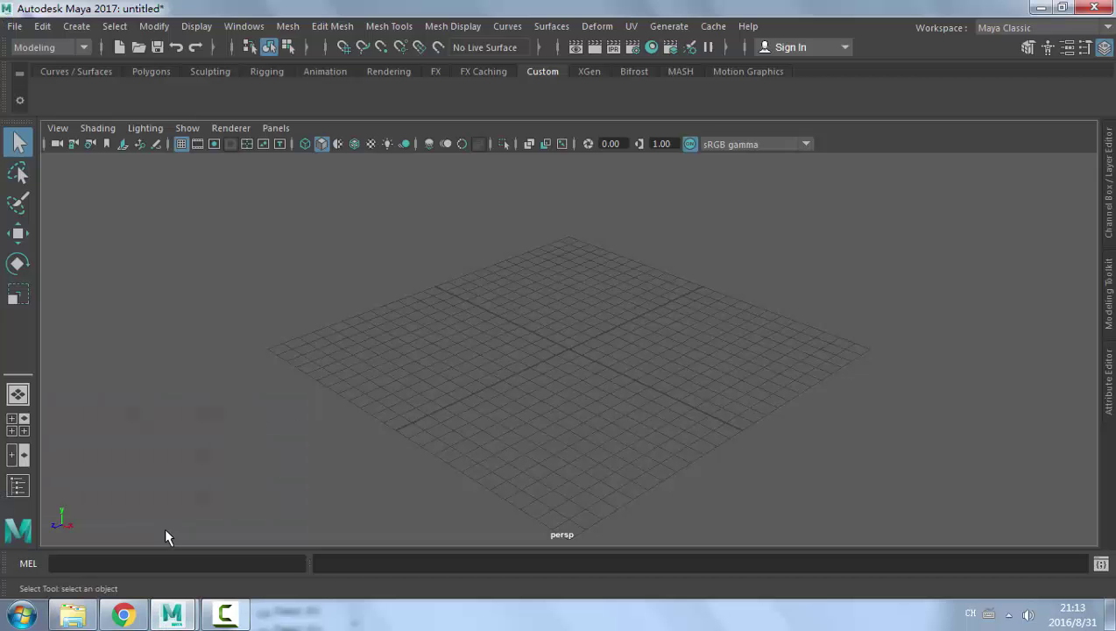
{"action": "left_click", "coordinate": [72, 613]}
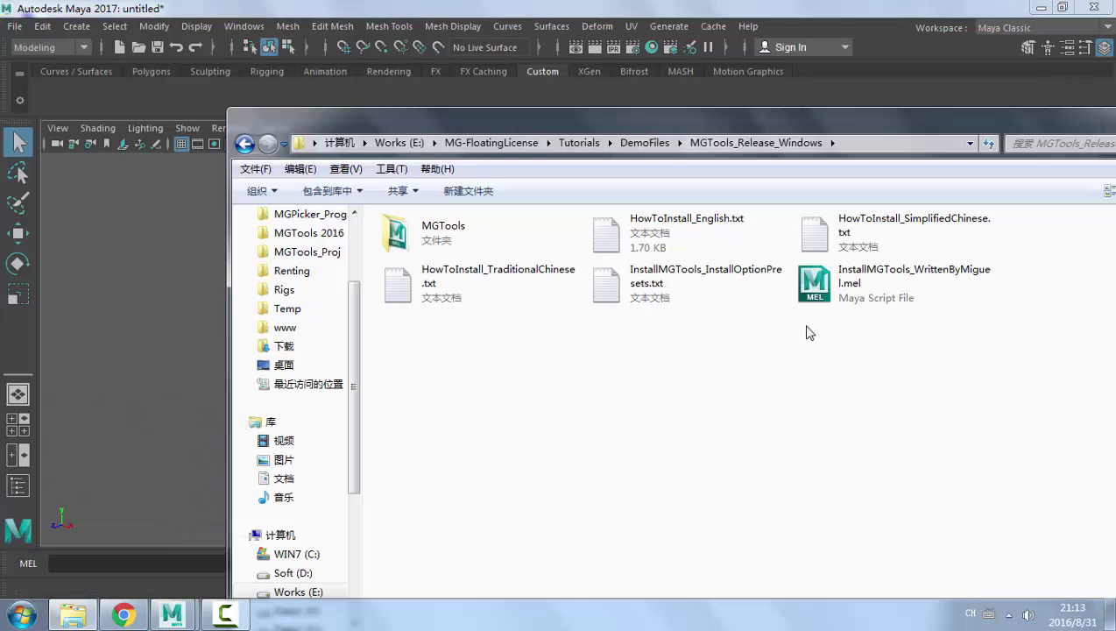
{"action": "left_click_drag", "start_coordinate": [829, 287], "coordinate": [168, 319]}
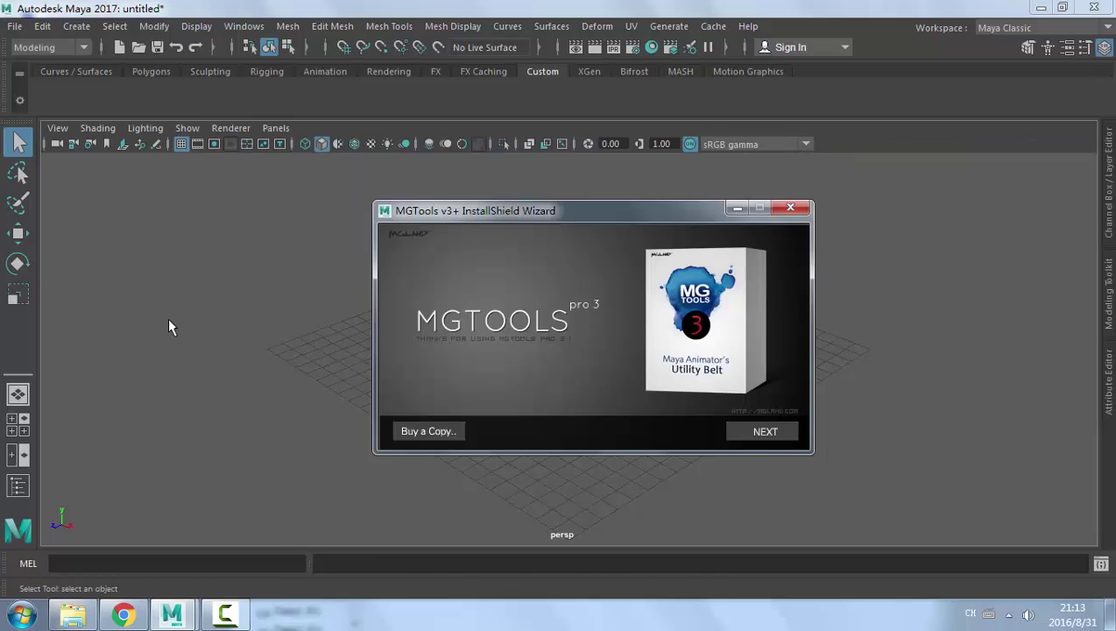
{"action": "left_click", "coordinate": [768, 436]}
{"action": "left_click", "coordinate": [772, 585]}
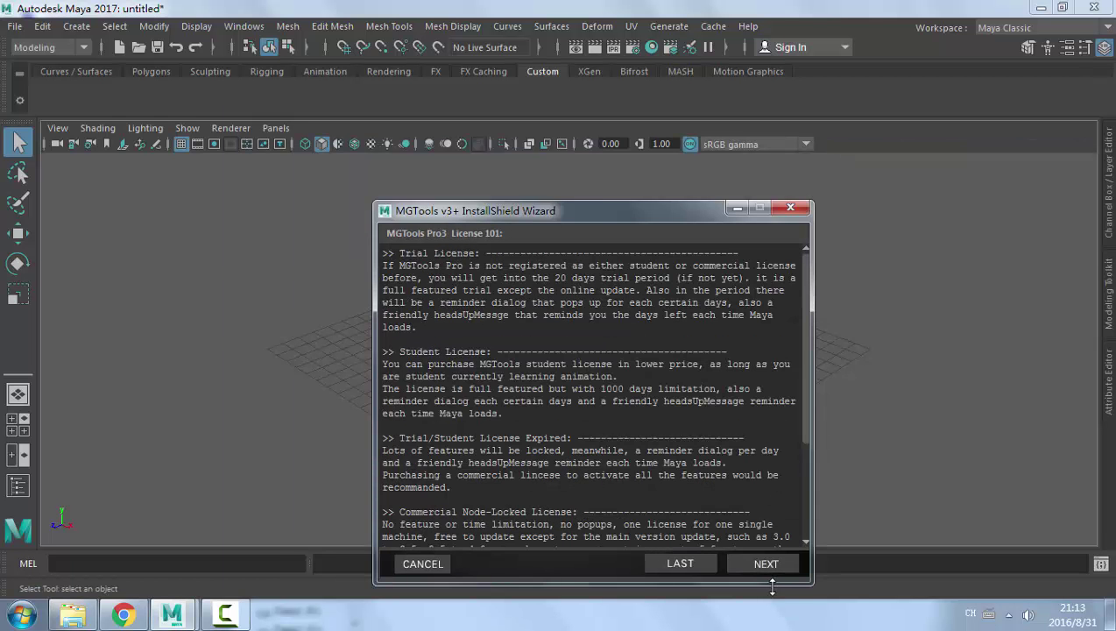
{"action": "left_click", "coordinate": [772, 574]}
{"action": "left_click_drag", "start_coordinate": [623, 207], "coordinate": [640, 104]}
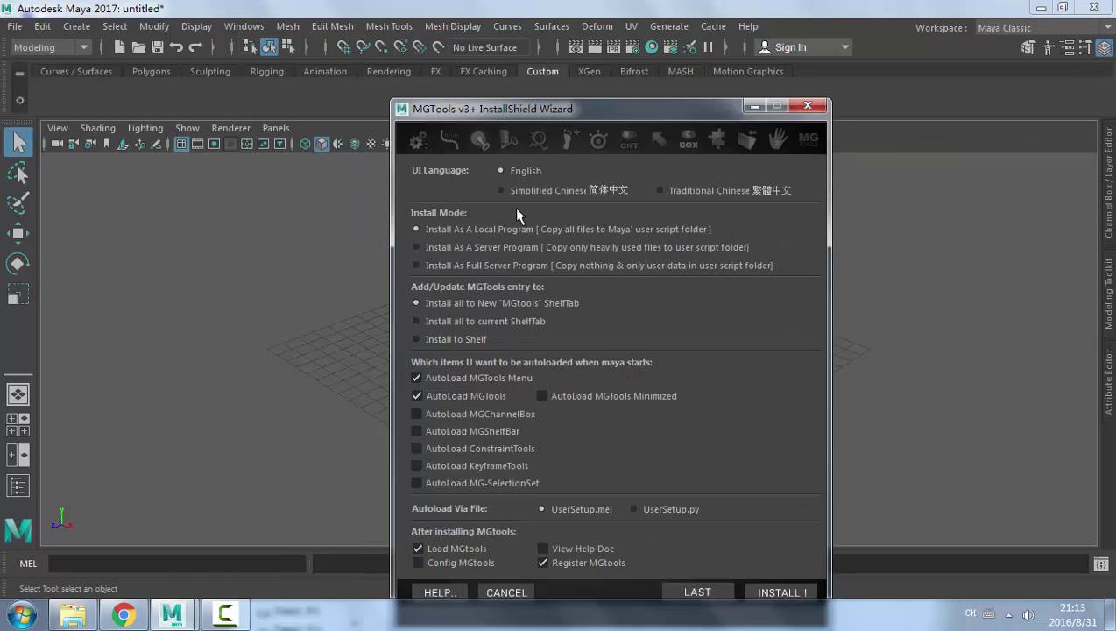
{"action": "left_click", "coordinate": [490, 265]}
Rearrange the installer and the reopened MGTools_Release_Windows folder window so both are visible.
{"action": "left_click_drag", "start_coordinate": [591, 127], "coordinate": [574, 69]}
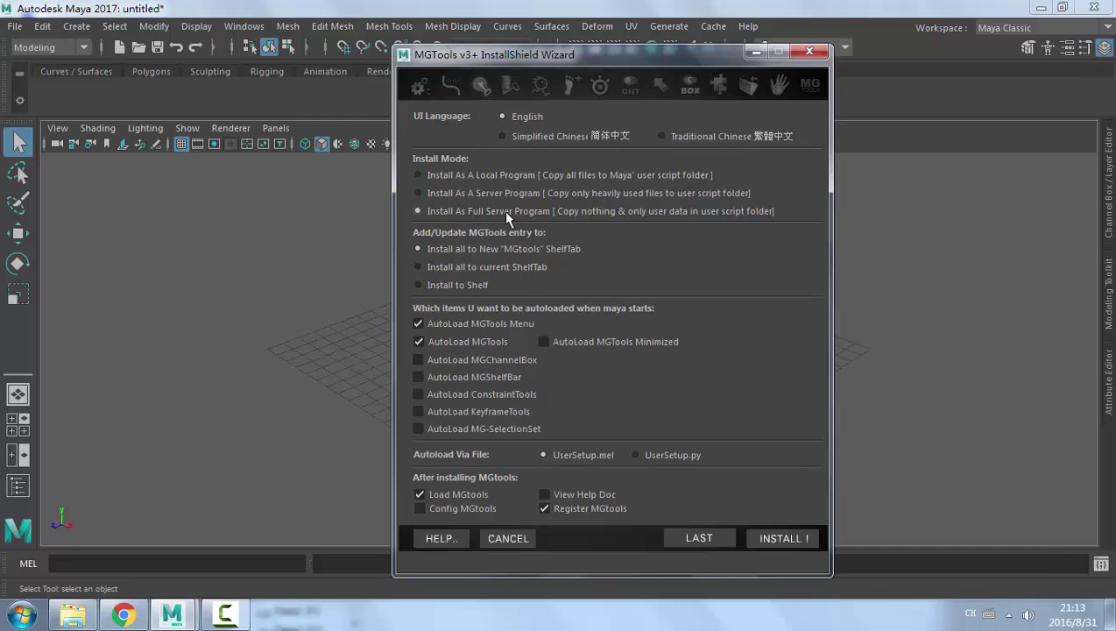
{"action": "left_click", "coordinate": [73, 613]}
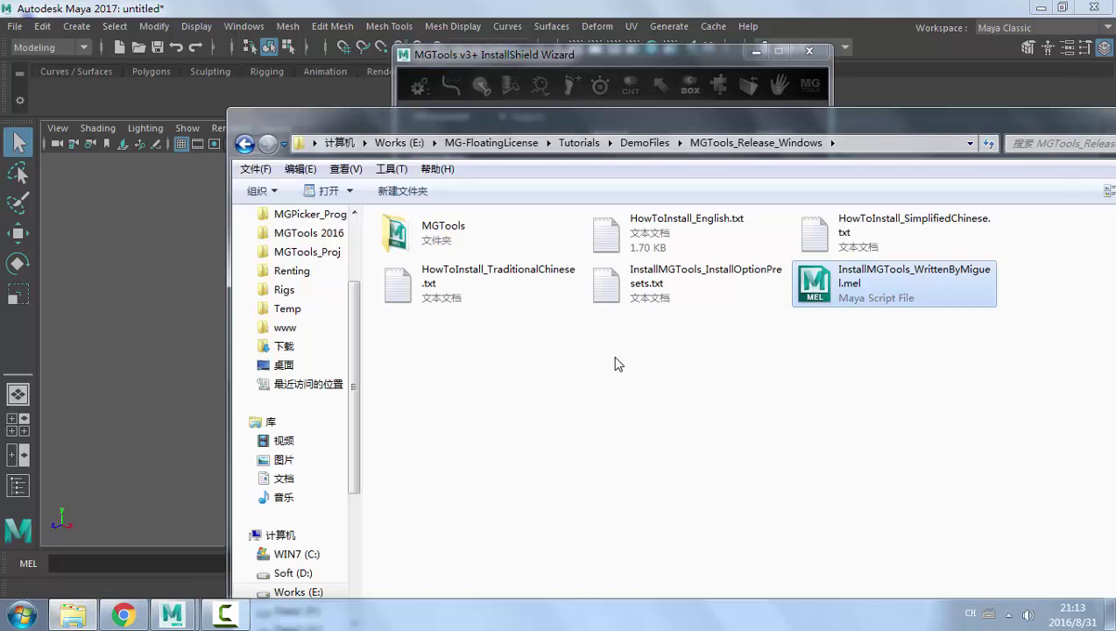
{"action": "left_click", "coordinate": [648, 346]}
{"action": "left_click", "coordinate": [645, 143]}
{"action": "left_click_drag", "start_coordinate": [703, 127], "coordinate": [613, 289]}
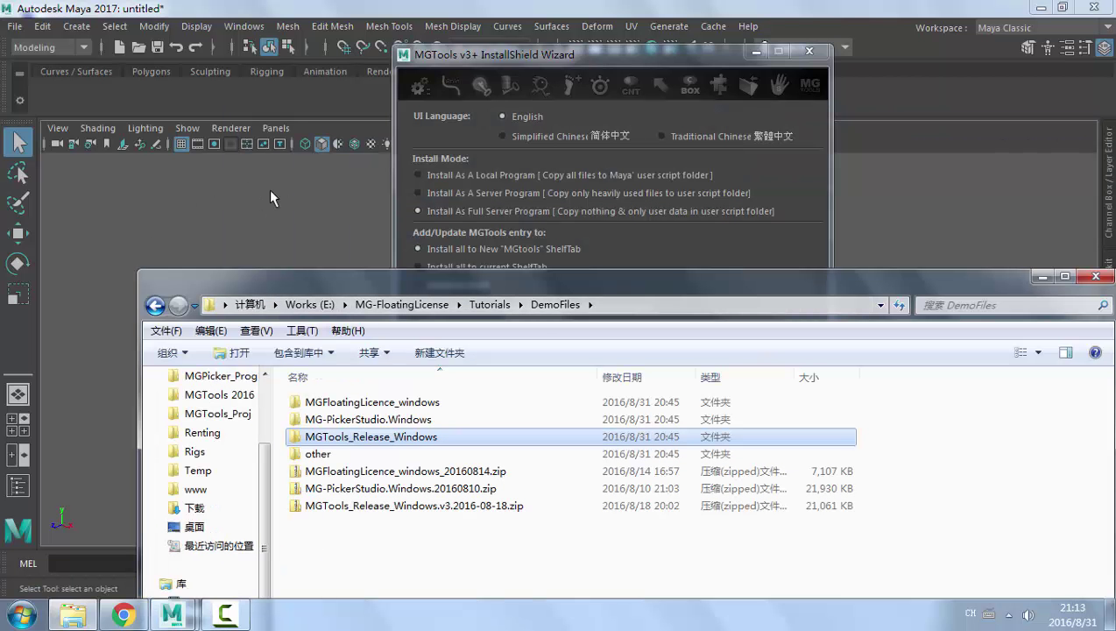
{"action": "double_click", "coordinate": [404, 438]}
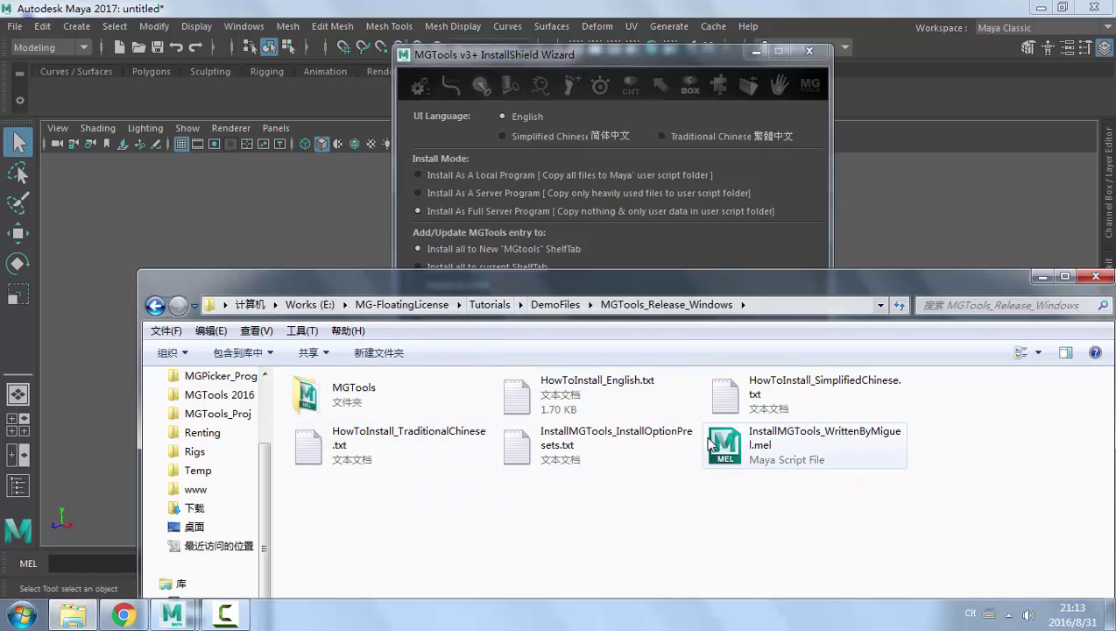
{"action": "left_click", "coordinate": [400, 206]}
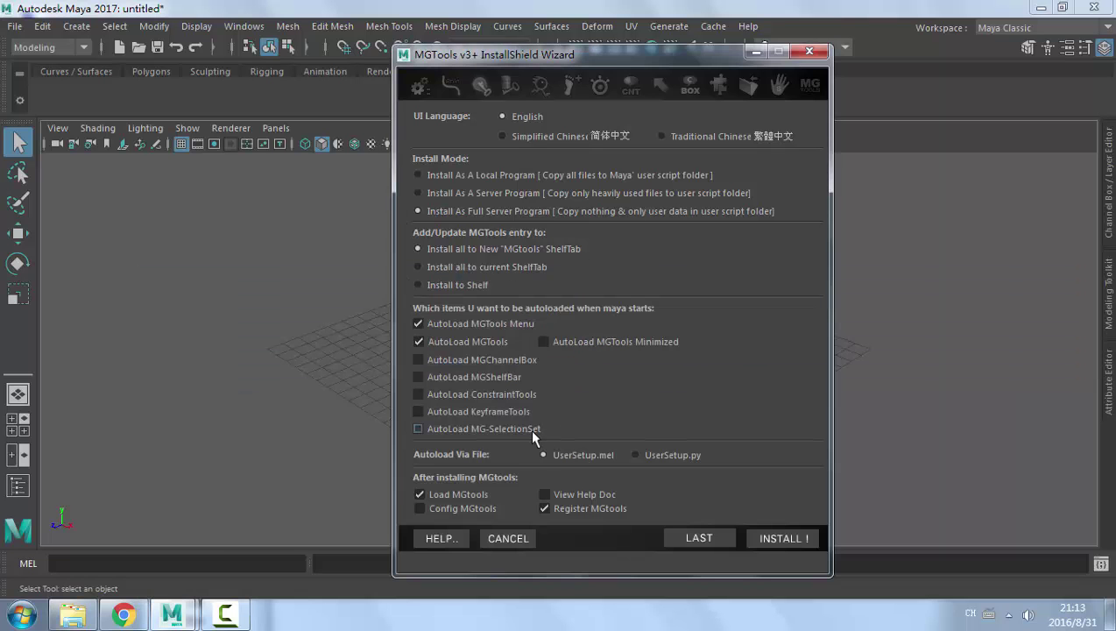
Run the MGTools install, close the trial licence dialog, and dock the MGTools shelf at the left edge.
{"action": "left_click", "coordinate": [782, 538]}
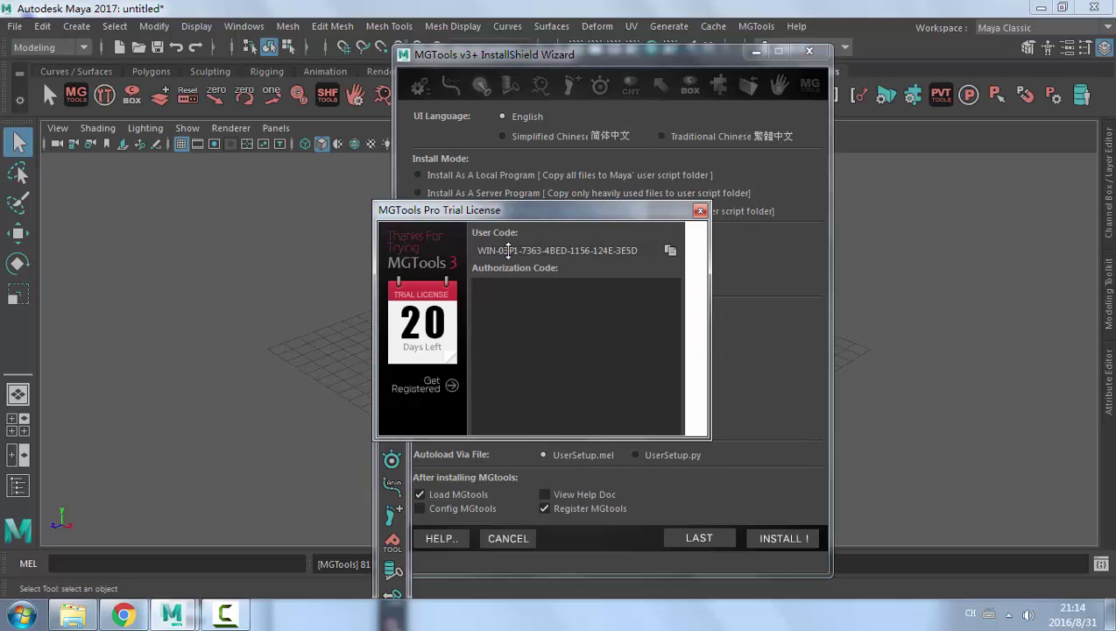
{"action": "left_click", "coordinate": [569, 307]}
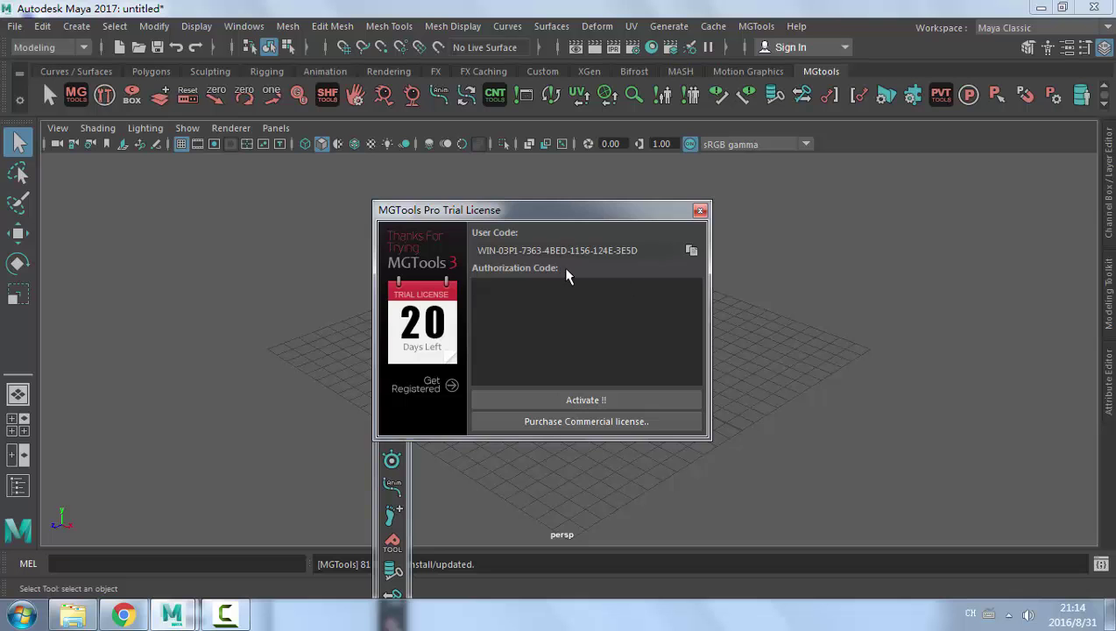
{"action": "left_click", "coordinate": [700, 210]}
{"action": "left_click_drag", "start_coordinate": [385, 219], "coordinate": [60, 219]}
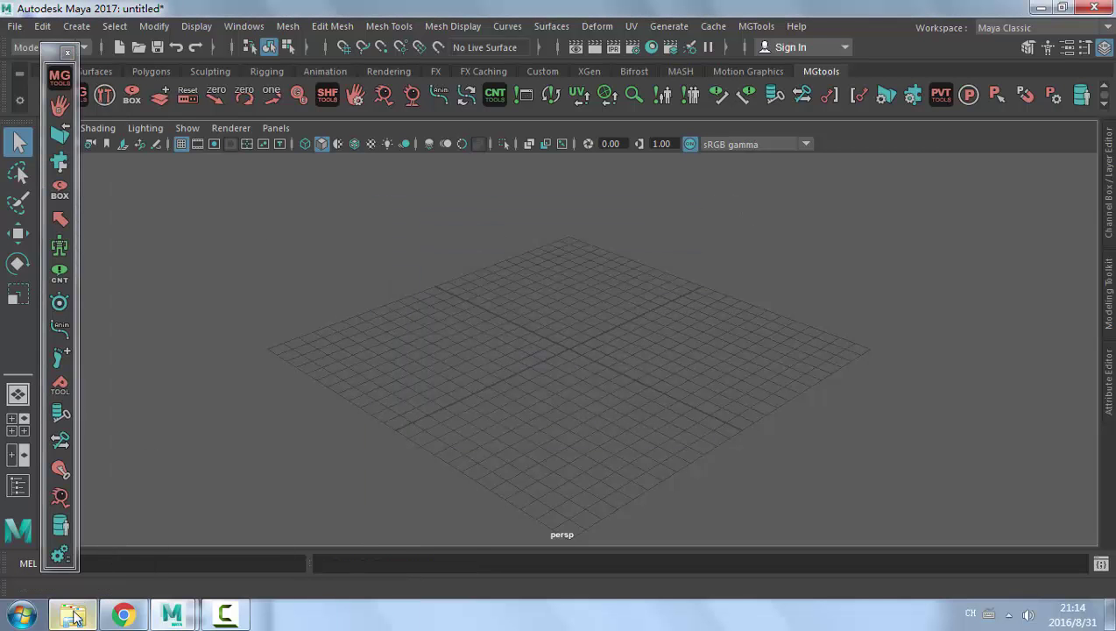
Drop the installer from the MG-PickerStudio.Windows folder into Maya.
{"action": "left_click", "coordinate": [72, 613]}
{"action": "left_click", "coordinate": [558, 304]}
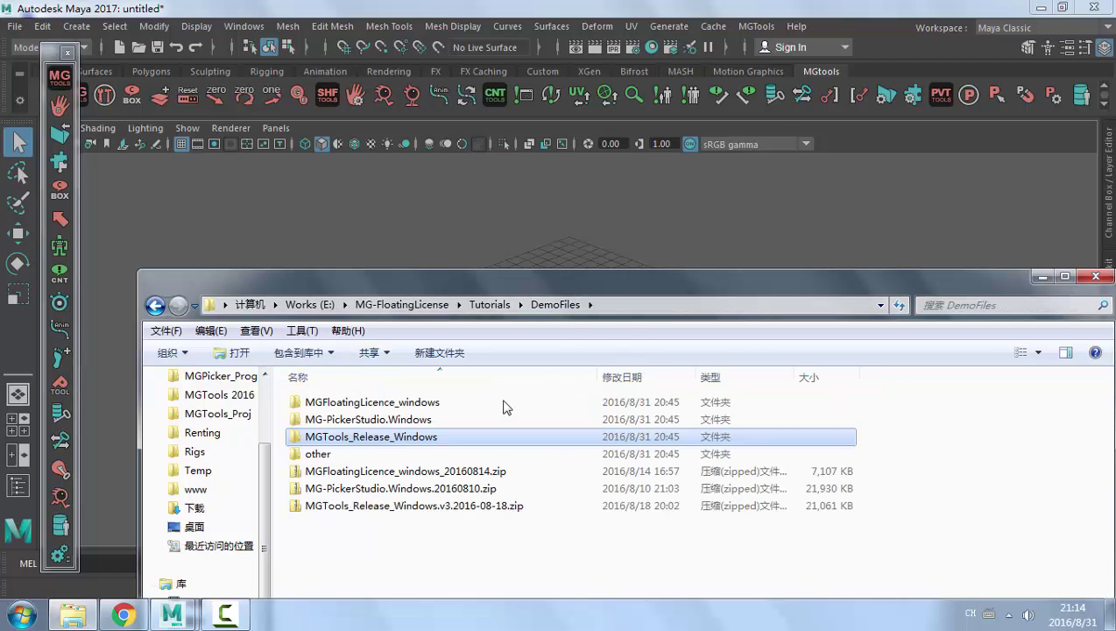
{"action": "double_click", "coordinate": [376, 415]}
{"action": "left_click_drag", "start_coordinate": [624, 461], "coordinate": [591, 206]}
Step through the wizard to install MG-PickerStudio v1.6 and enlarge its picker window.
{"action": "left_click", "coordinate": [777, 427]}
{"action": "left_click", "coordinate": [762, 590]}
{"action": "left_click", "coordinate": [770, 562]}
{"action": "left_click_drag", "start_coordinate": [616, 211], "coordinate": [597, 161]}
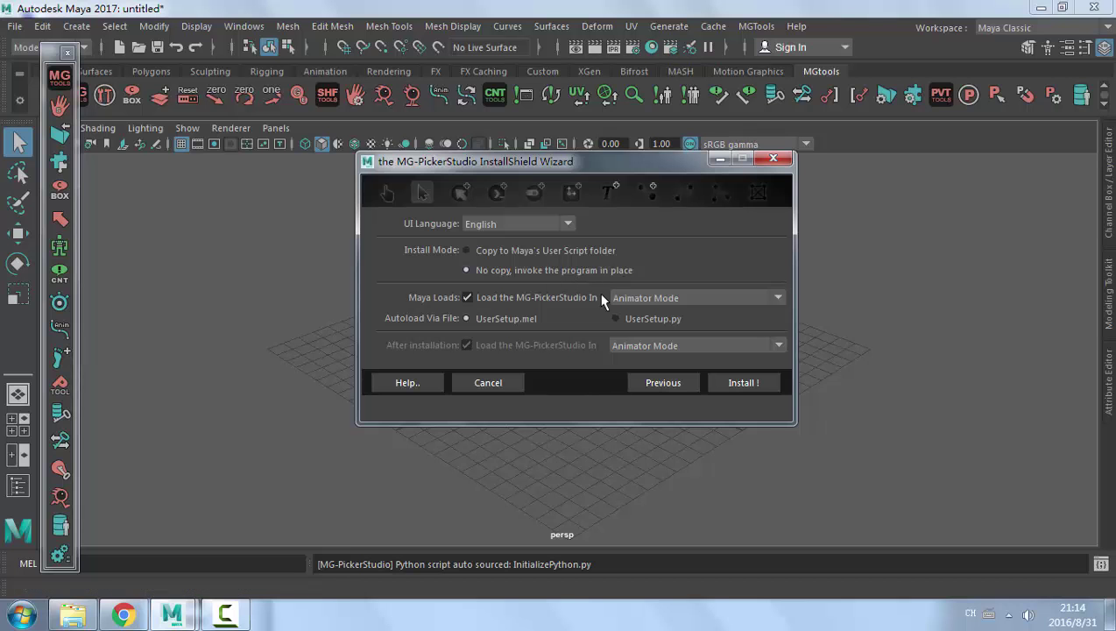
{"action": "left_click", "coordinate": [734, 389]}
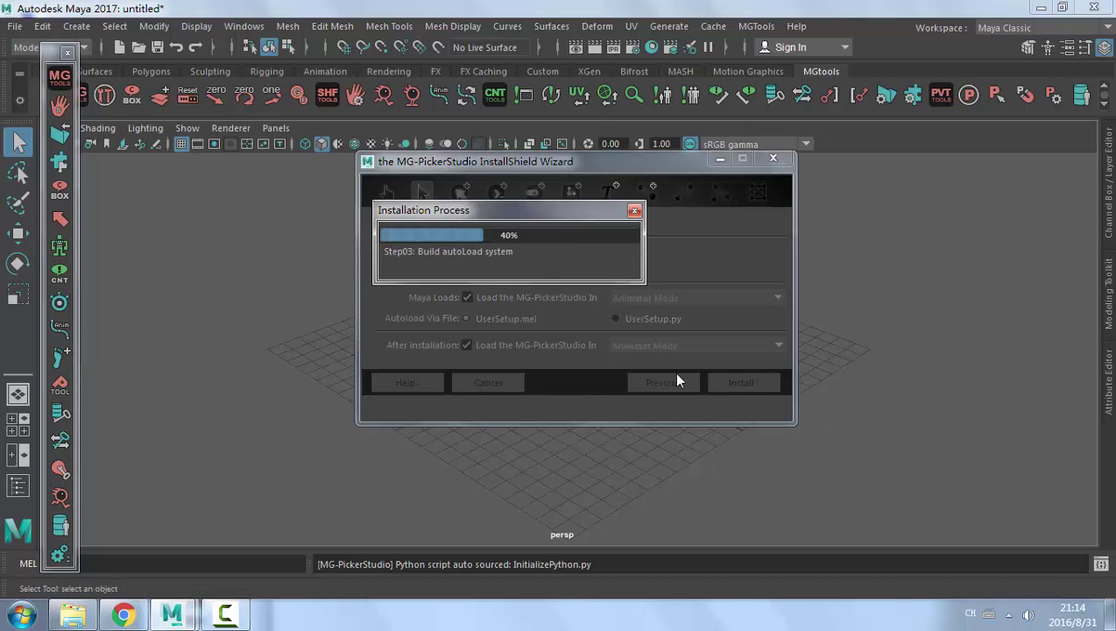
{"action": "left_click", "coordinate": [555, 317]}
{"action": "left_click_drag", "start_coordinate": [478, 323], "coordinate": [650, 518]}
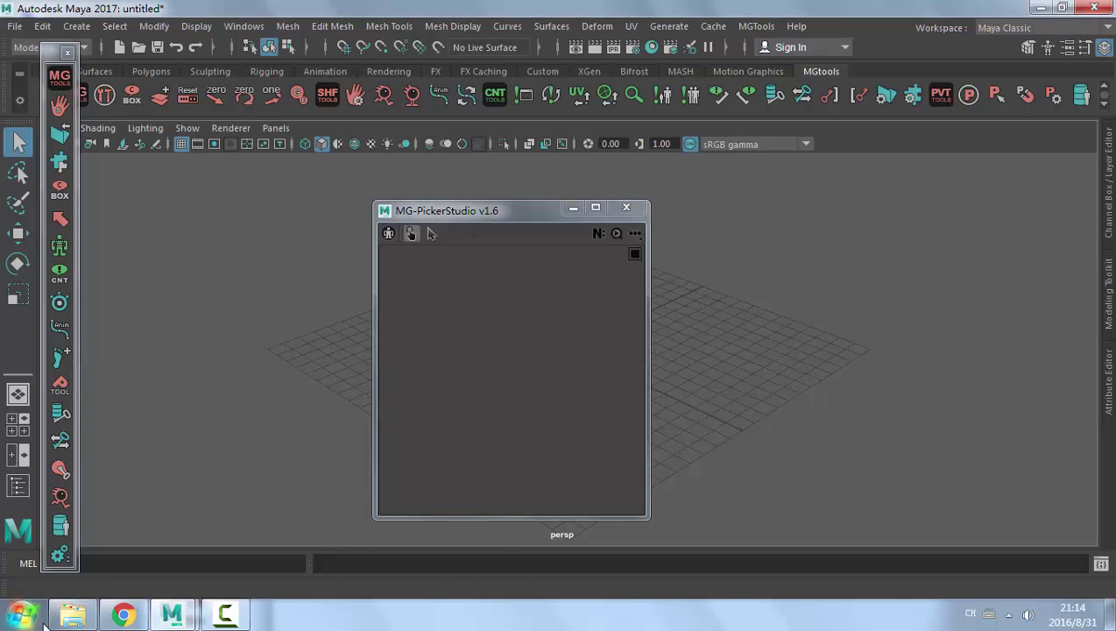
Bring Explorer back at the DemoFiles folder and reposition it.
{"action": "left_click", "coordinate": [72, 613]}
{"action": "left_click", "coordinate": [556, 303]}
{"action": "left_click_drag", "start_coordinate": [618, 283], "coordinate": [732, 151]}
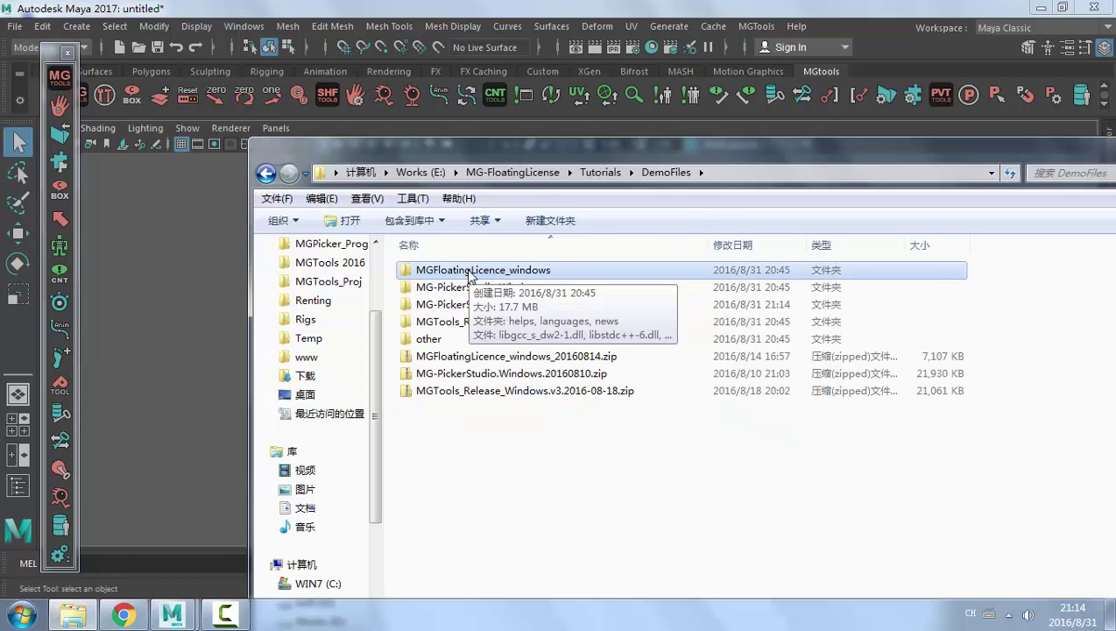
Launch MG-LicenceConnector.exe from MGFloatingLicence_windows and move its login window lower right.
{"action": "double_click", "coordinate": [465, 274]}
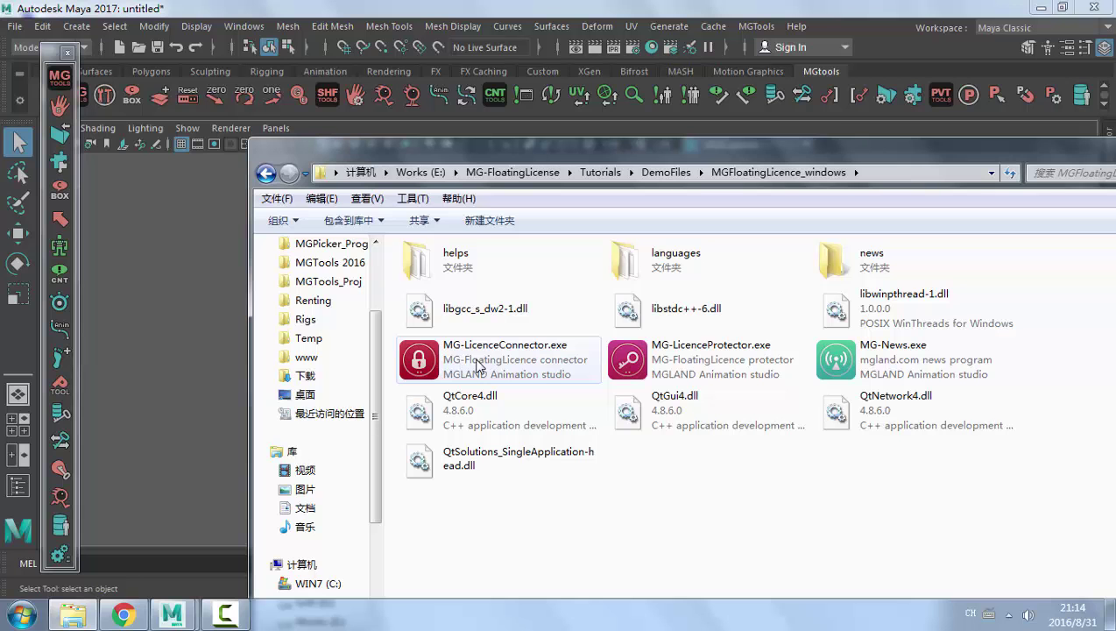
{"action": "double_click", "coordinate": [525, 356]}
{"action": "left_click_drag", "start_coordinate": [531, 222], "coordinate": [744, 295]}
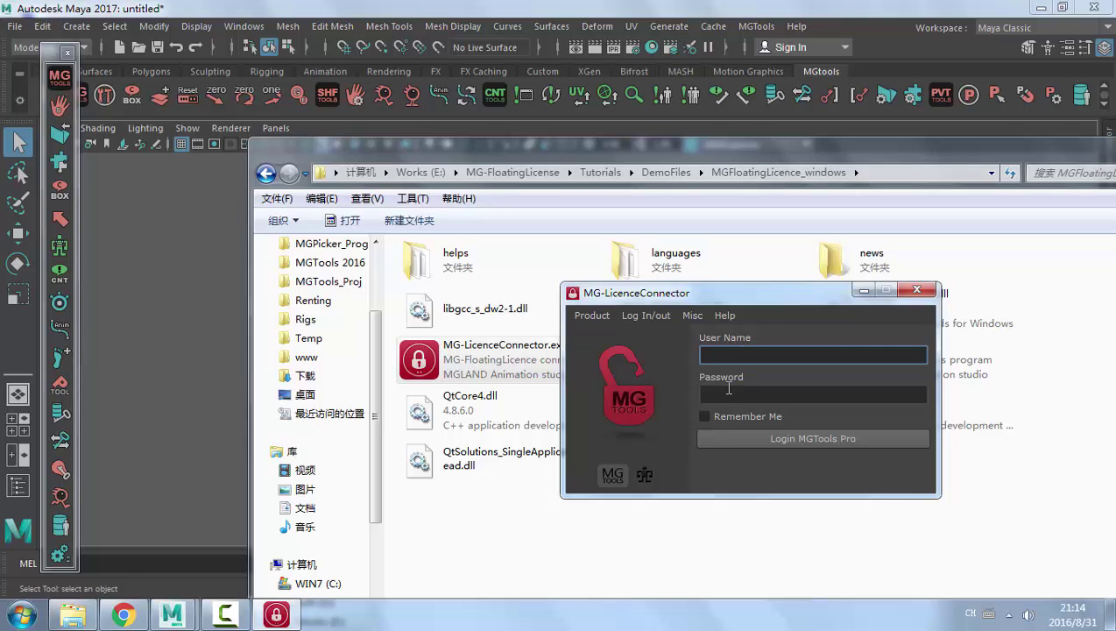
Log in to MGTools Pro with the account e-mail and password, Remember Me ticked.
{"action": "key", "text": "Tab"}
{"action": "type", "text": "•••••••"}
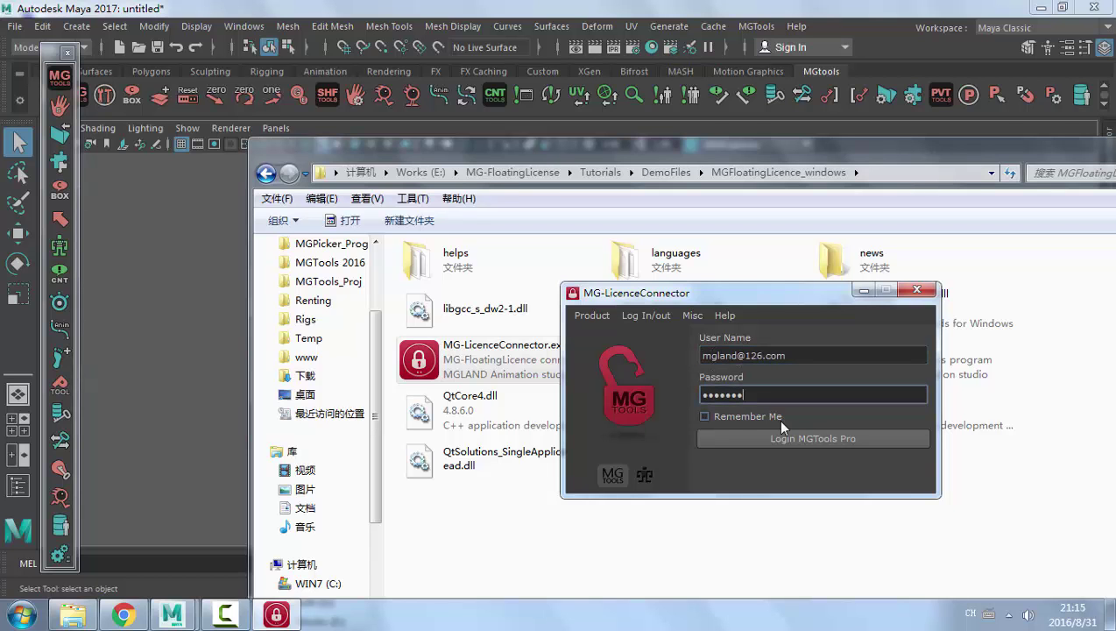
{"action": "left_click", "coordinate": [749, 414]}
{"action": "left_click", "coordinate": [705, 416]}
{"action": "left_click", "coordinate": [766, 437]}
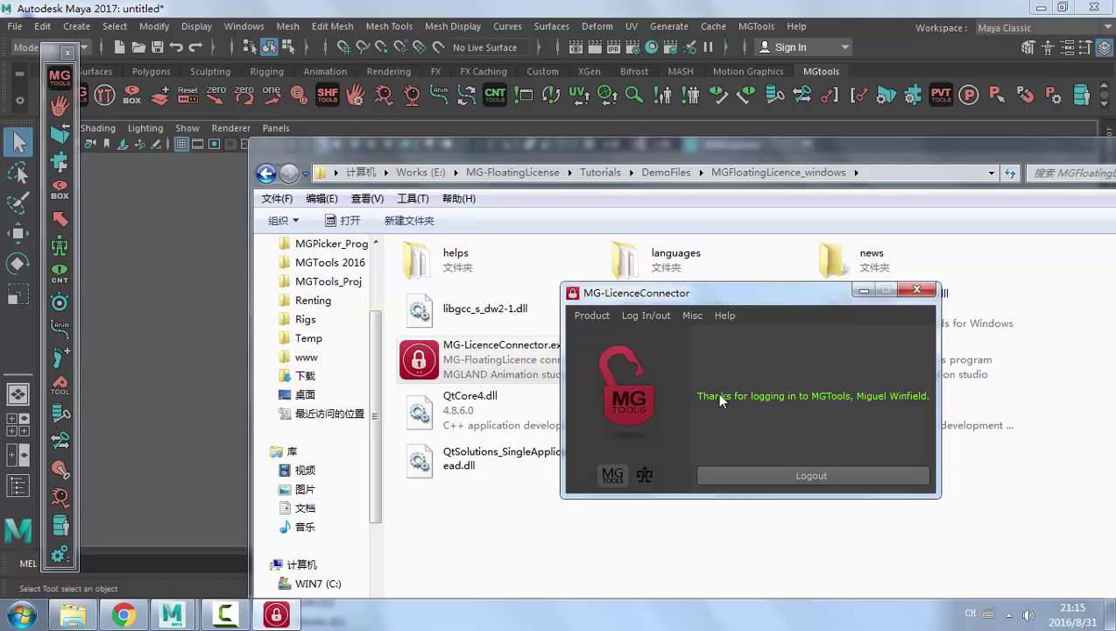
{"action": "left_click_drag", "start_coordinate": [701, 397], "coordinate": [853, 408]}
{"action": "left_click", "coordinate": [834, 406]}
Log in to MG-Picker Studio with the account e-mail and password, Remember Me ticked.
{"action": "left_click", "coordinate": [645, 476]}
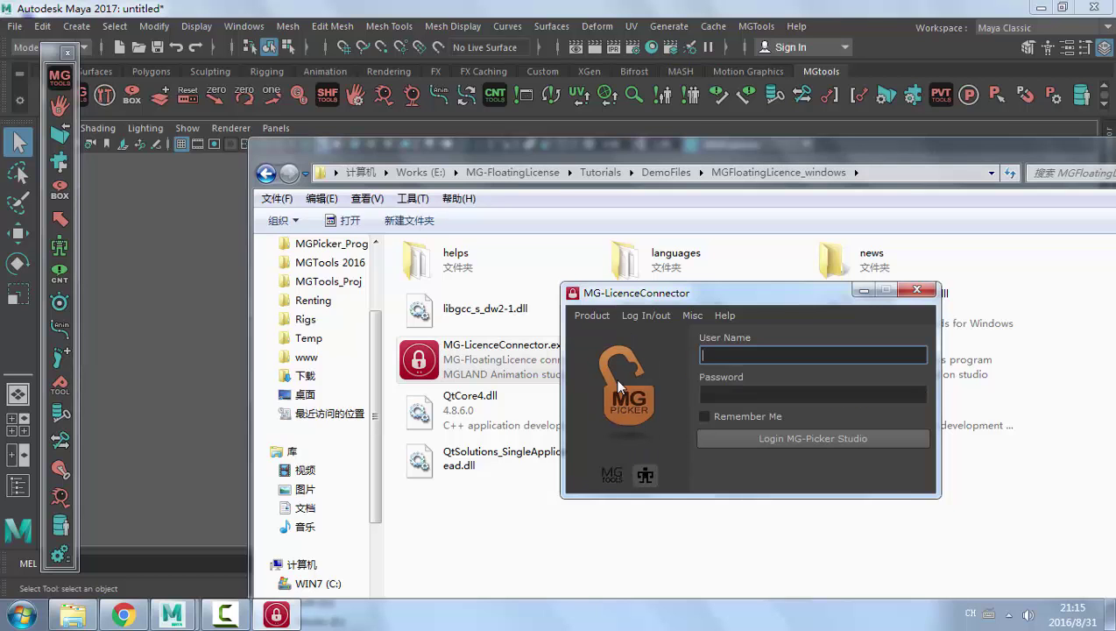
{"action": "key", "text": "Tab"}
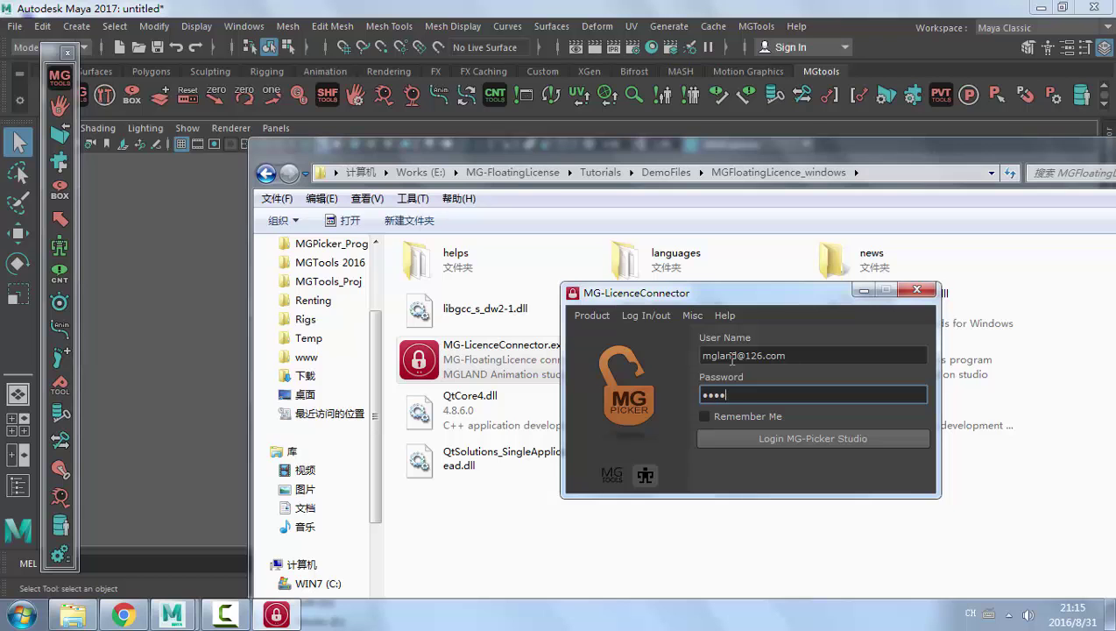
{"action": "left_click", "coordinate": [750, 416]}
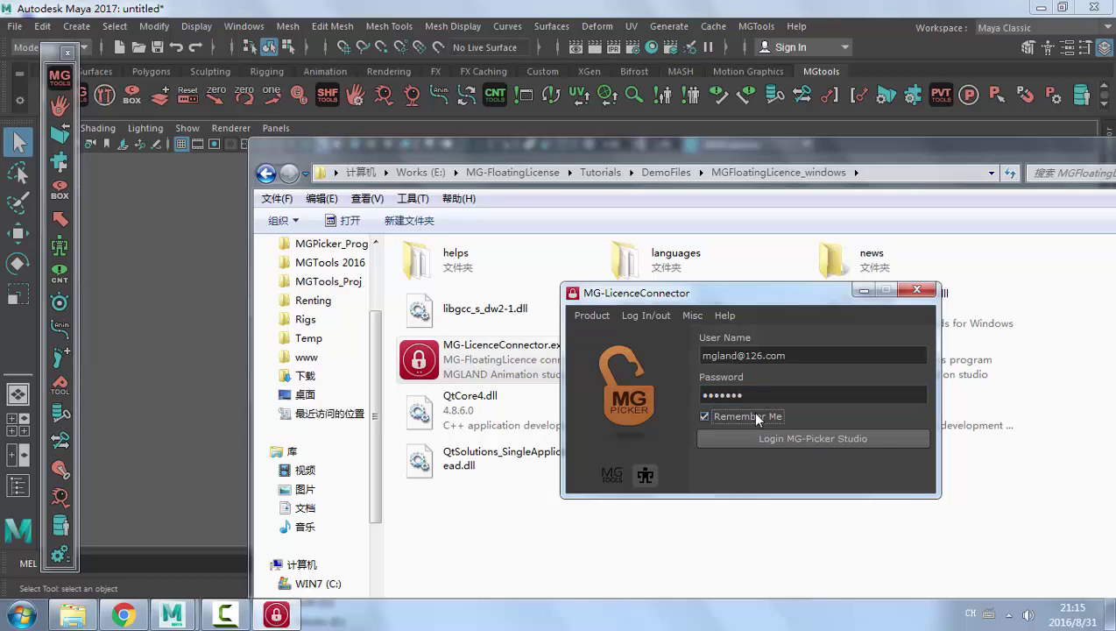
{"action": "left_click", "coordinate": [779, 438]}
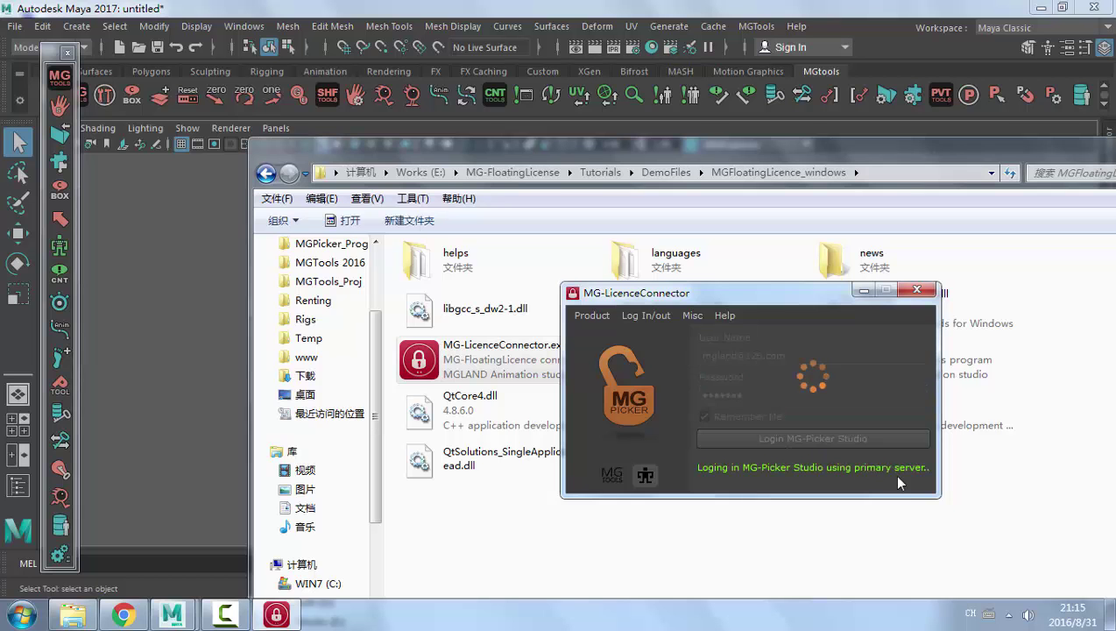
Toggle between the MGTools and MGPicker licence status views to check both logins.
{"action": "left_click", "coordinate": [612, 475]}
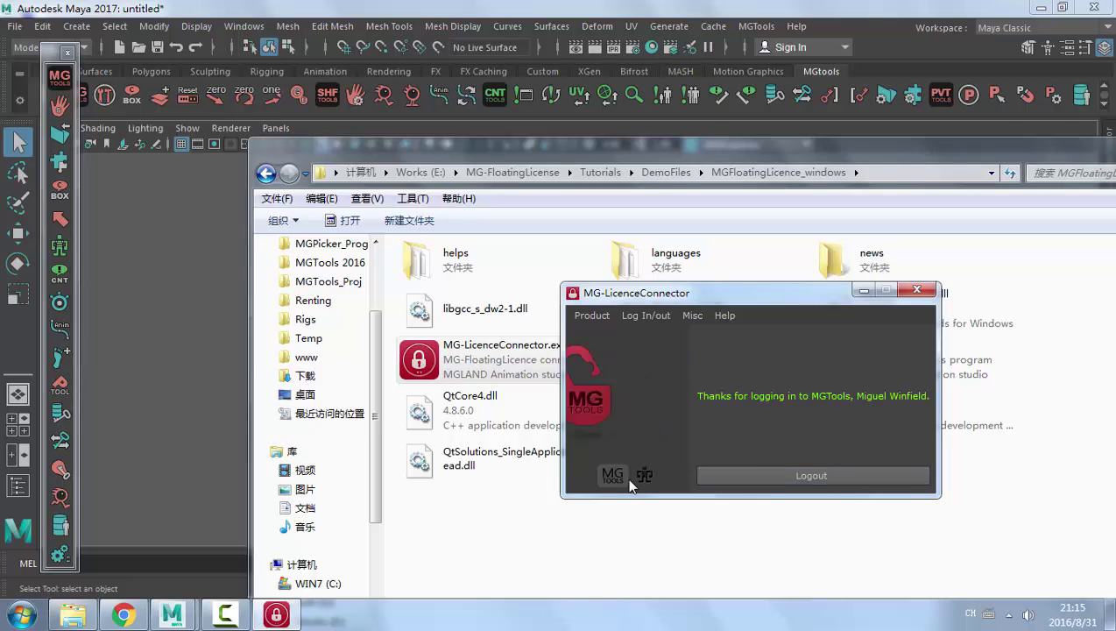
{"action": "left_click", "coordinate": [645, 475]}
{"action": "left_click", "coordinate": [604, 475]}
{"action": "left_click", "coordinate": [645, 475]}
{"action": "left_click", "coordinate": [607, 472]}
{"action": "left_click", "coordinate": [645, 474]}
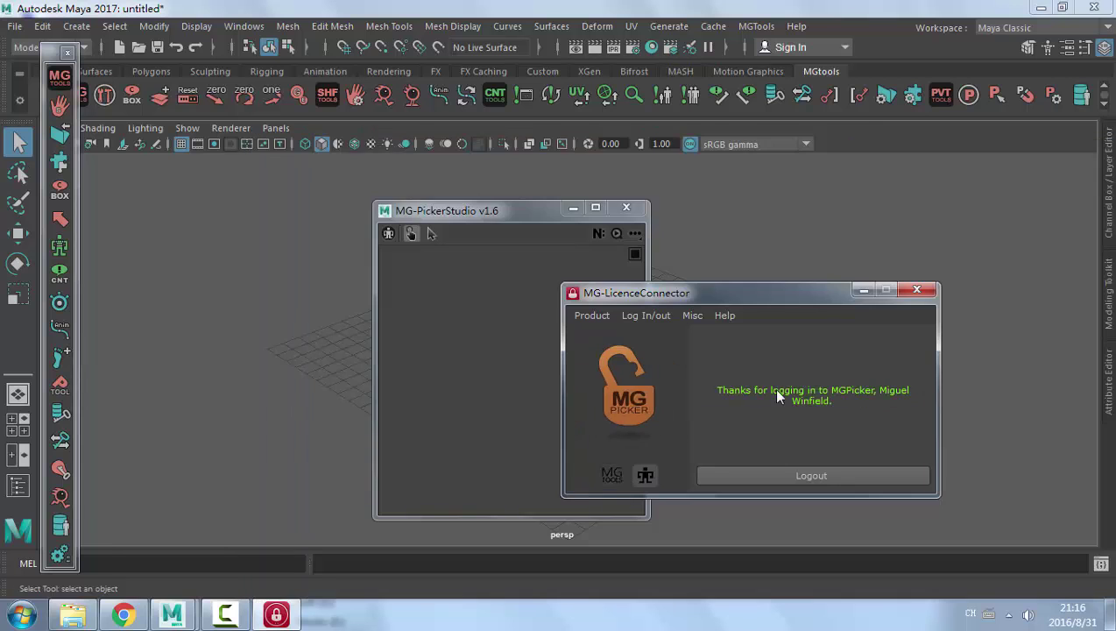
Choose MGTools > Floating Licence > Login.. to open the connector-pick file dialog.
{"action": "left_click", "coordinate": [471, 266]}
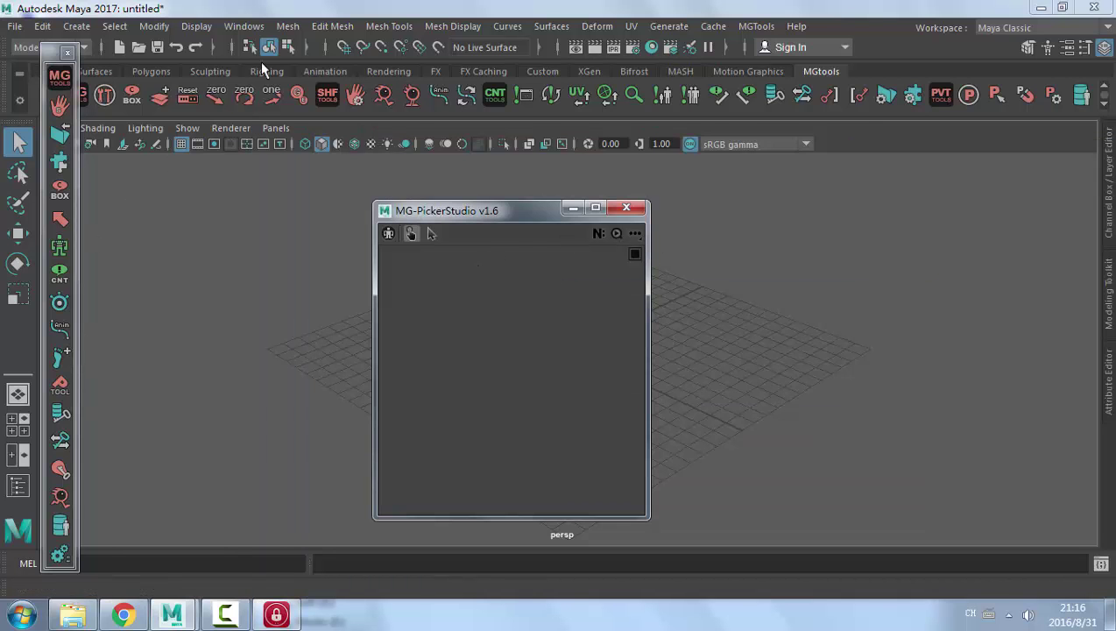
{"action": "left_click", "coordinate": [268, 234]}
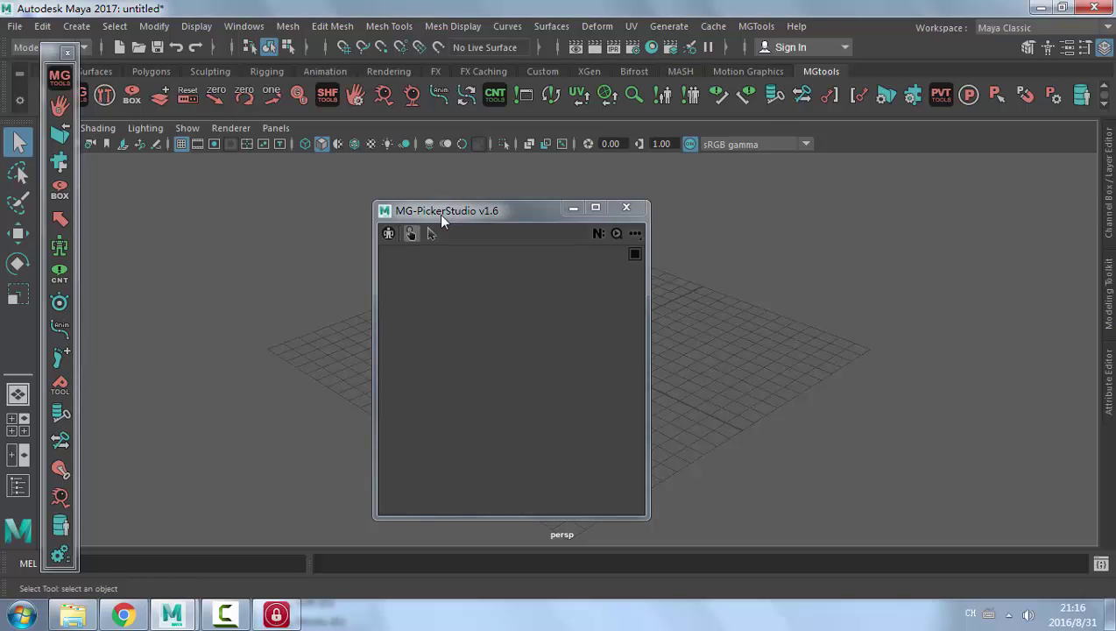
{"action": "left_click", "coordinate": [60, 81]}
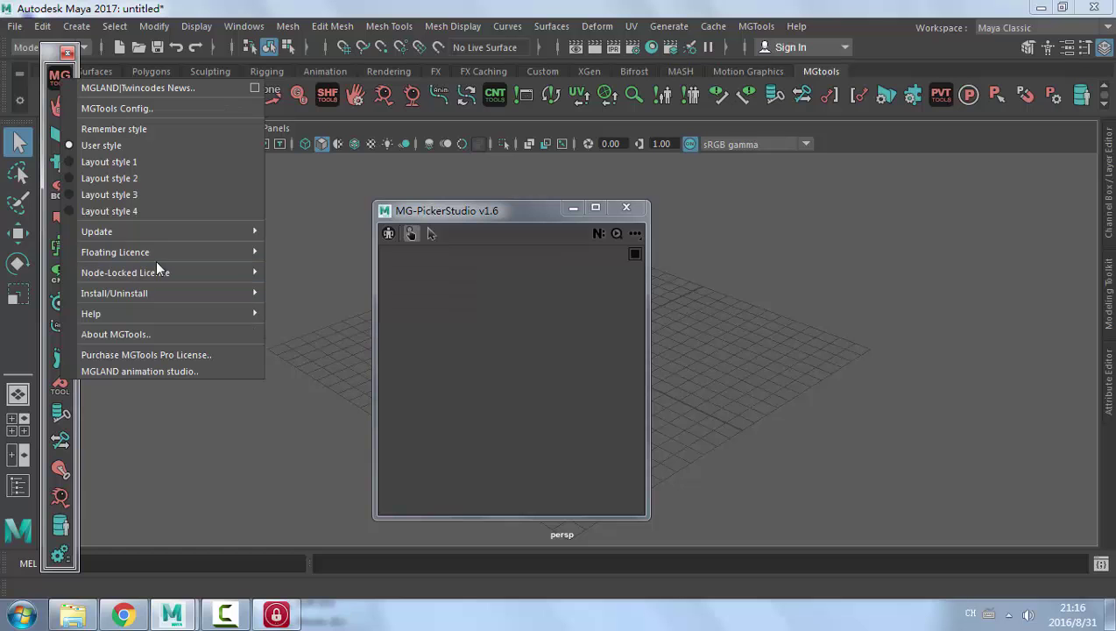
{"action": "mouse_move", "coordinate": [159, 257]}
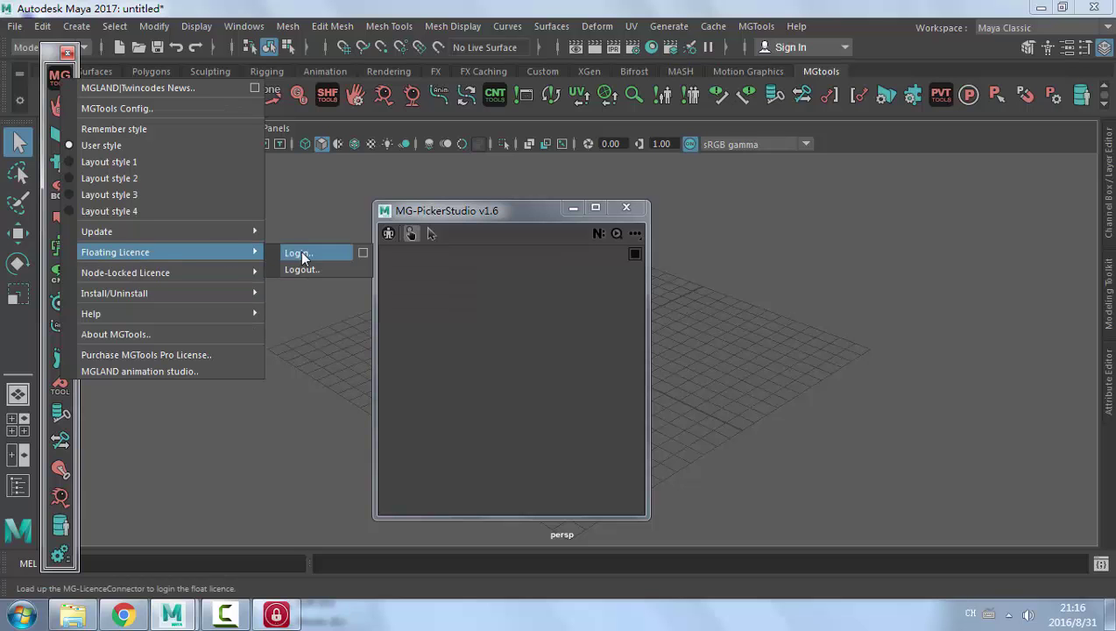
{"action": "left_click", "coordinate": [40, 69]}
{"action": "left_click", "coordinate": [60, 78]}
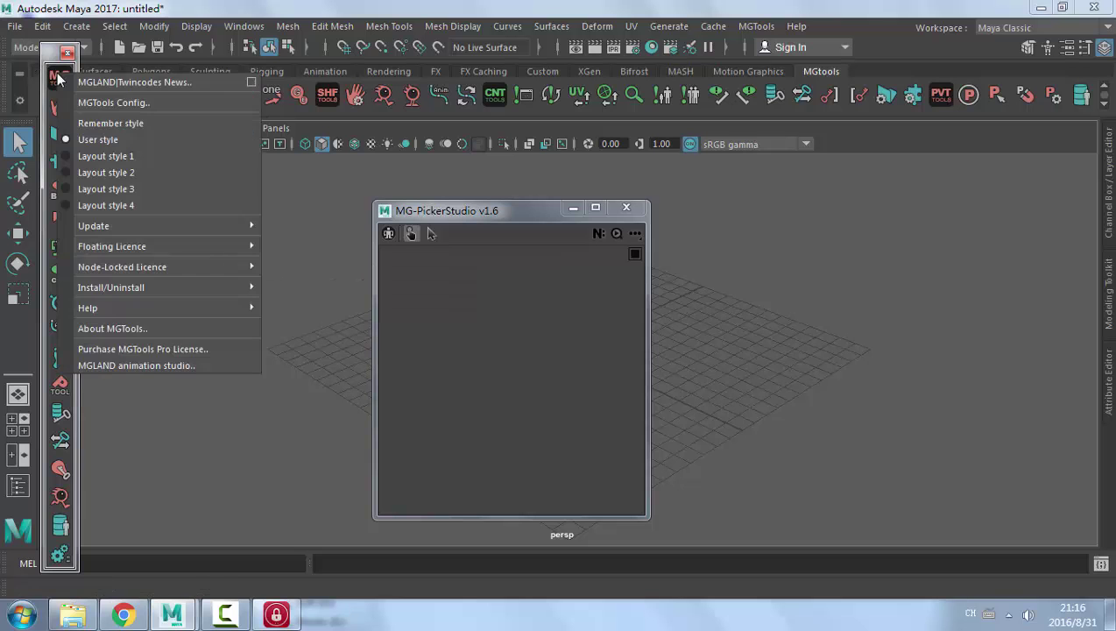
{"action": "mouse_move", "coordinate": [150, 246]}
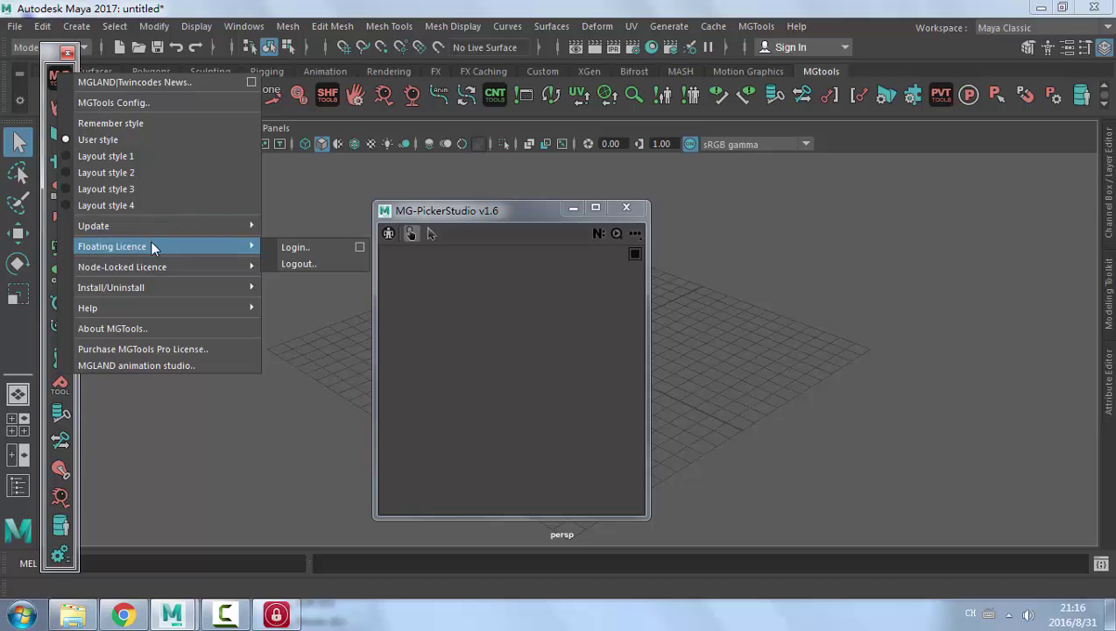
{"action": "left_click", "coordinate": [313, 250]}
{"action": "left_click_drag", "start_coordinate": [408, 177], "coordinate": [470, 62]}
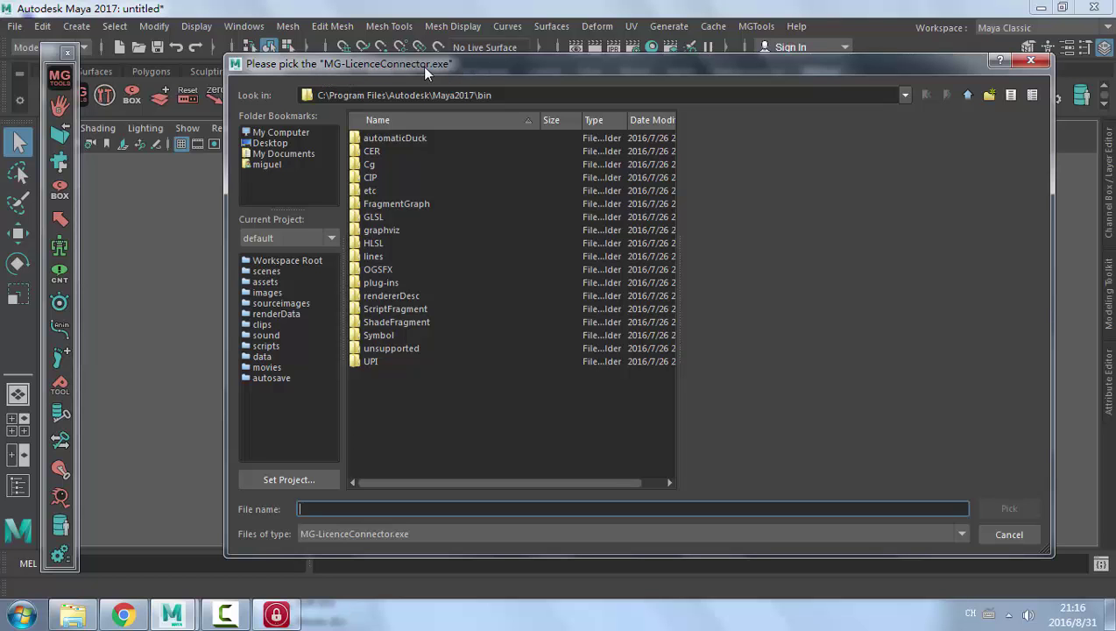
Paste the MGFloatingLicence_windows folder path into the dialog and pick MG-LicenceConnector.exe.
{"action": "left_click", "coordinate": [73, 614]}
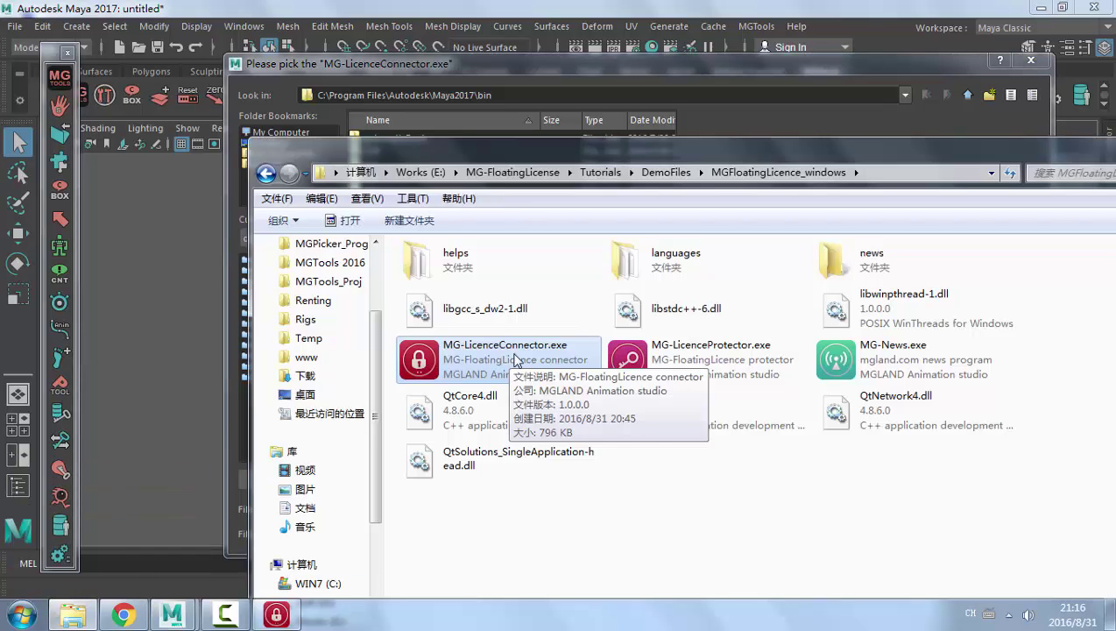
{"action": "left_click", "coordinate": [894, 172]}
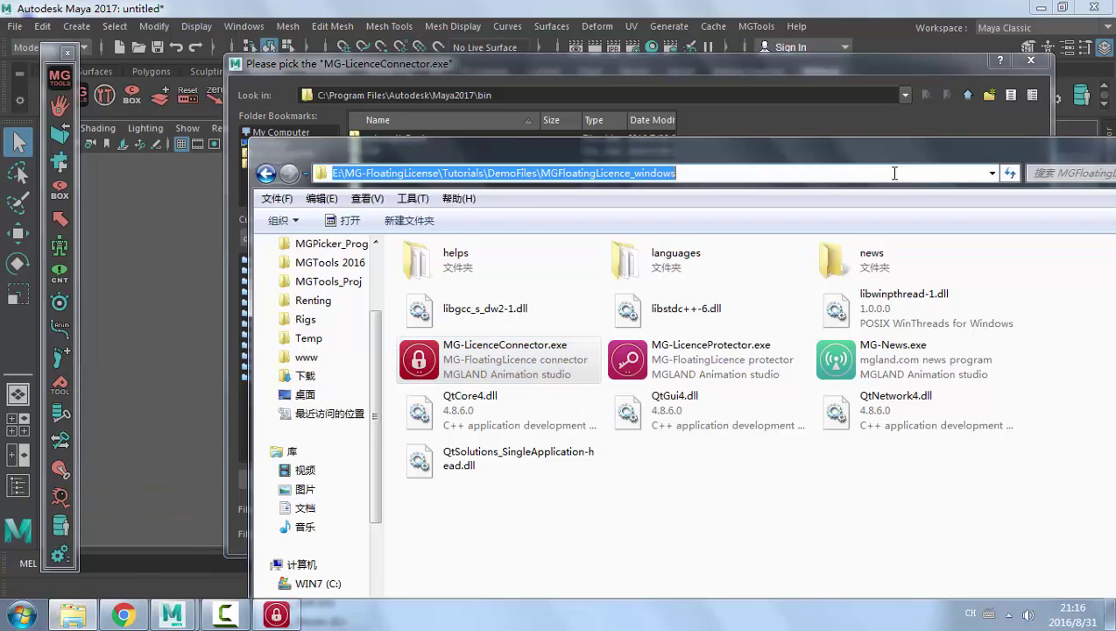
{"action": "key", "text": "ctrl+c"}
{"action": "left_click", "coordinate": [727, 245]}
{"action": "left_click", "coordinate": [449, 509]}
{"action": "key", "text": "ctrl+v"}
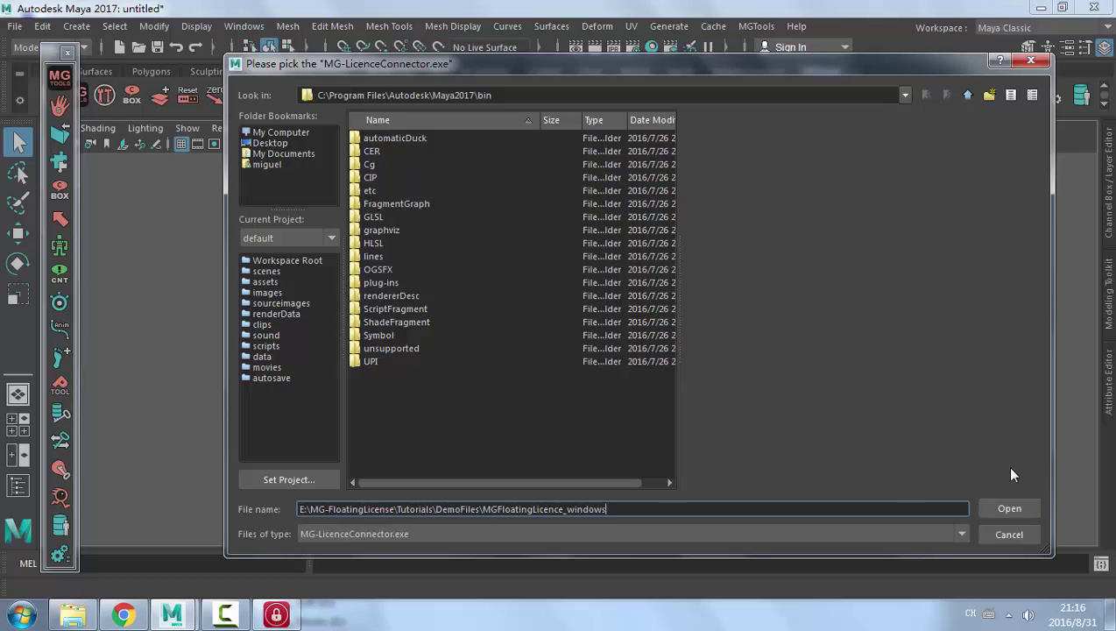
{"action": "left_click", "coordinate": [1007, 510]}
{"action": "left_click", "coordinate": [427, 178]}
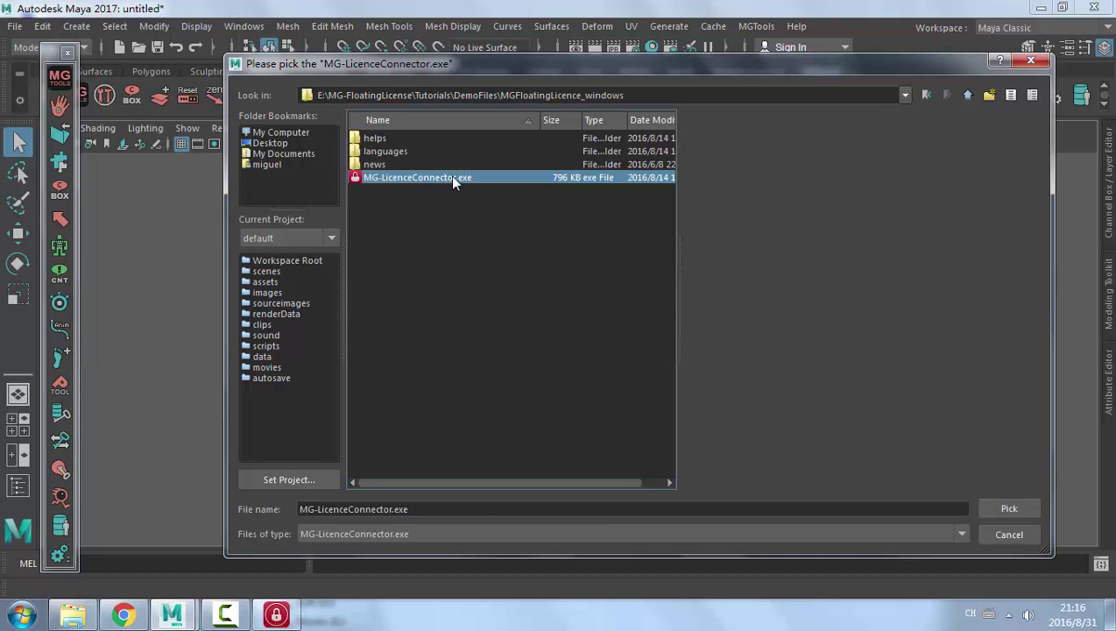
{"action": "left_click", "coordinate": [1009, 509]}
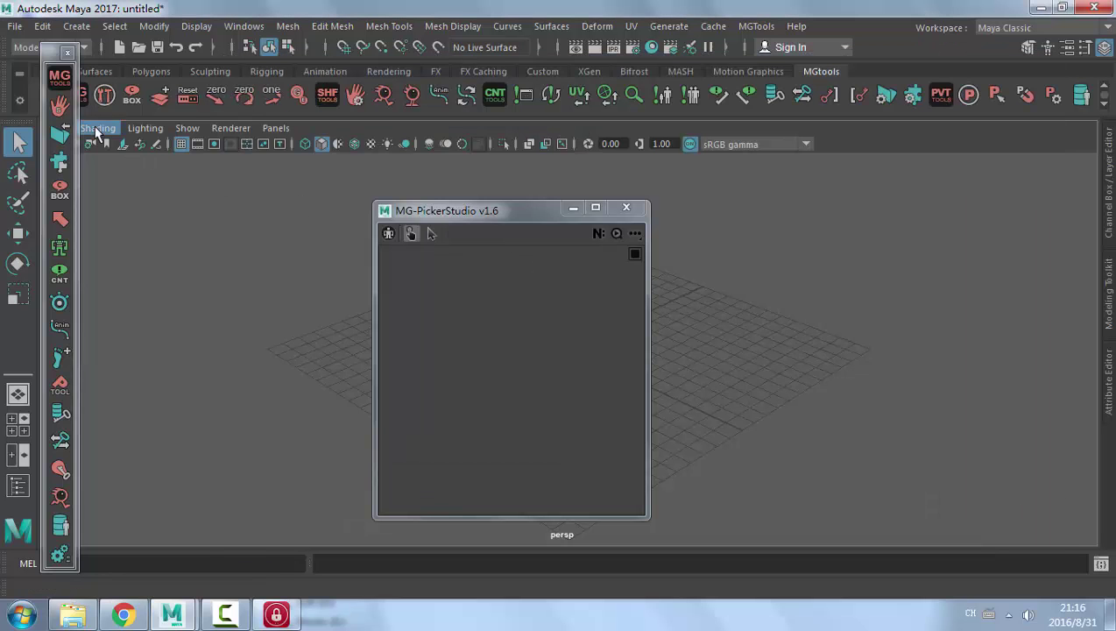
{"action": "left_click", "coordinate": [59, 77]}
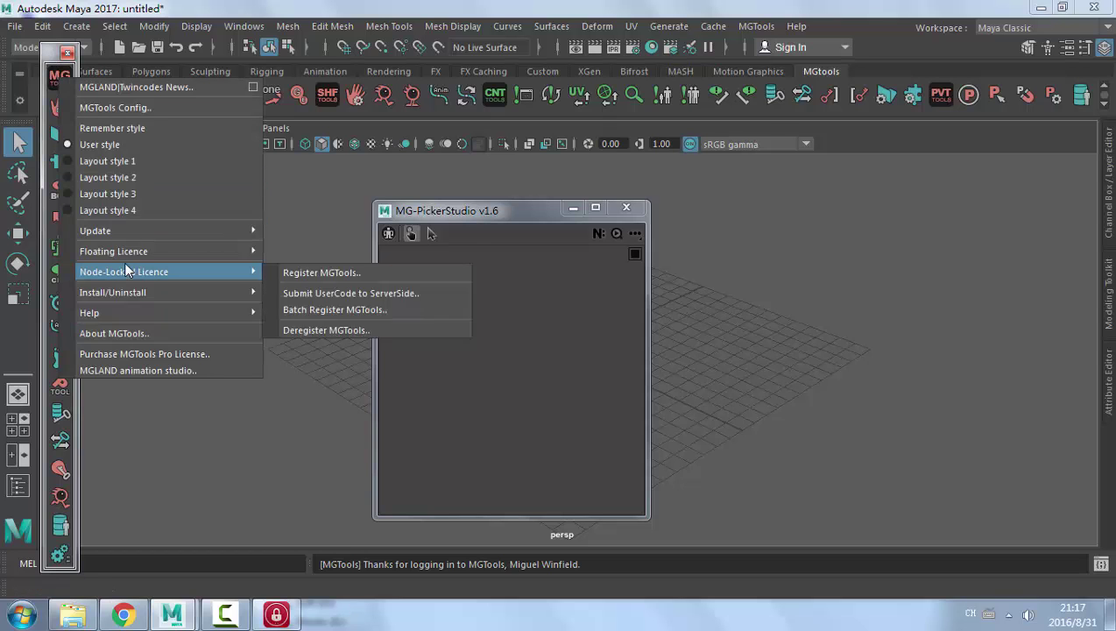
{"action": "mouse_move", "coordinate": [140, 253]}
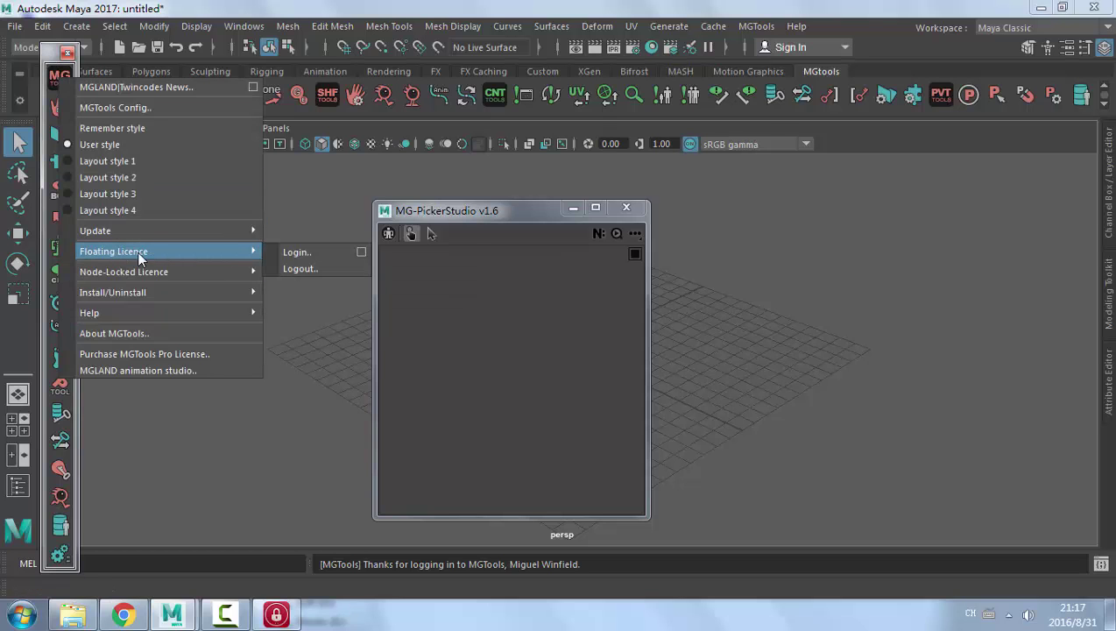
{"action": "left_click", "coordinate": [130, 332]}
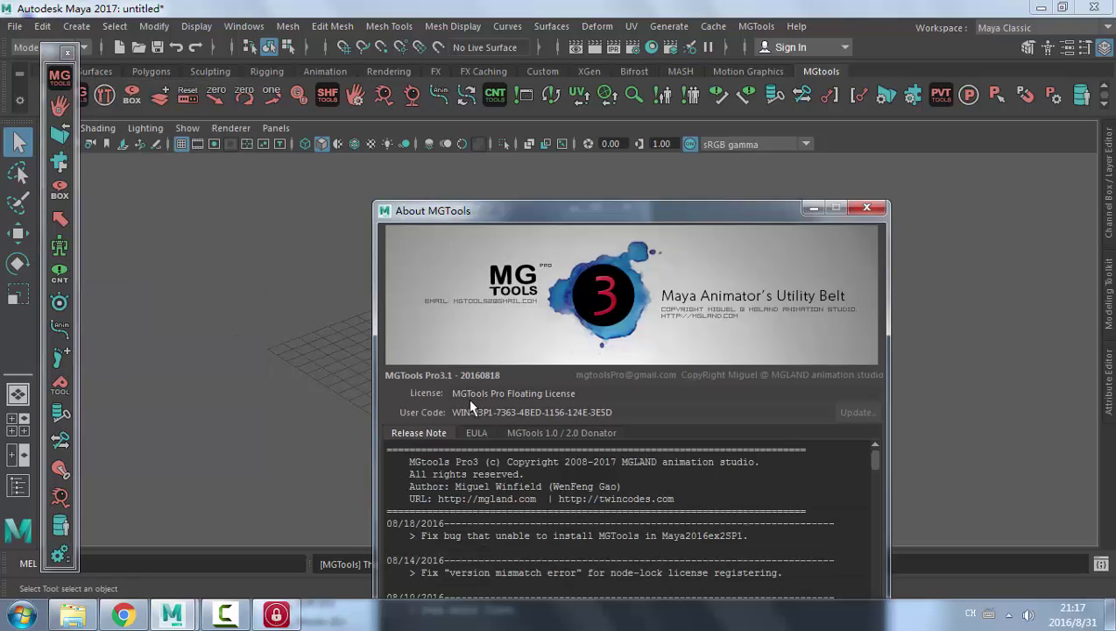
{"action": "left_click_drag", "start_coordinate": [501, 398], "coordinate": [573, 396]}
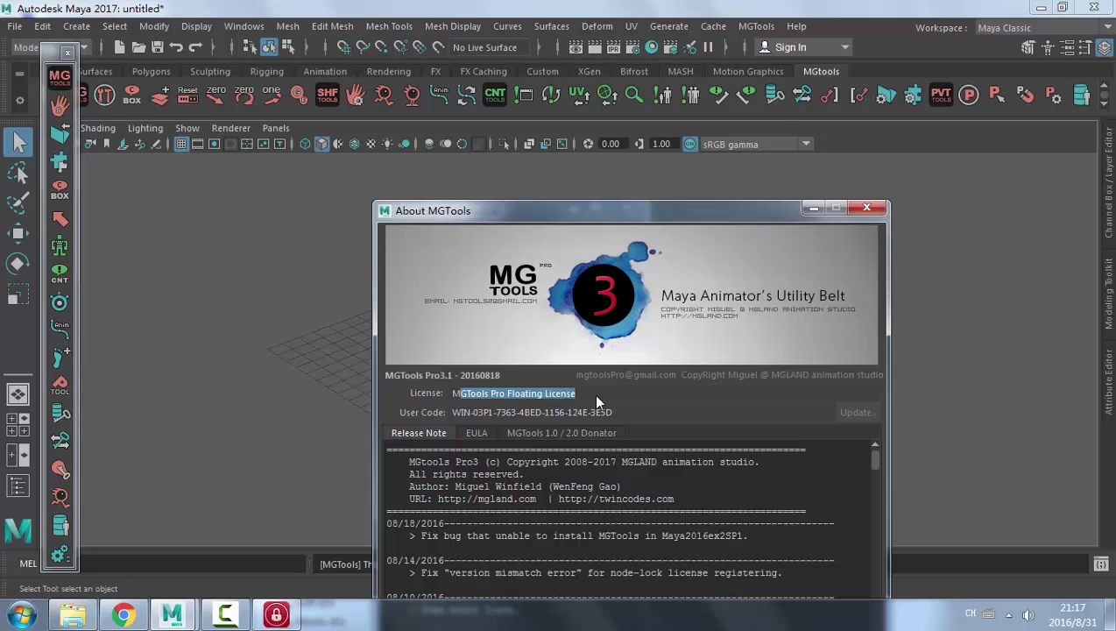
{"action": "left_click", "coordinate": [593, 393]}
Close About MGTools, bring MG-LicenceConnector back from the tray and log out of MGTools Pro.
{"action": "left_click", "coordinate": [865, 211]}
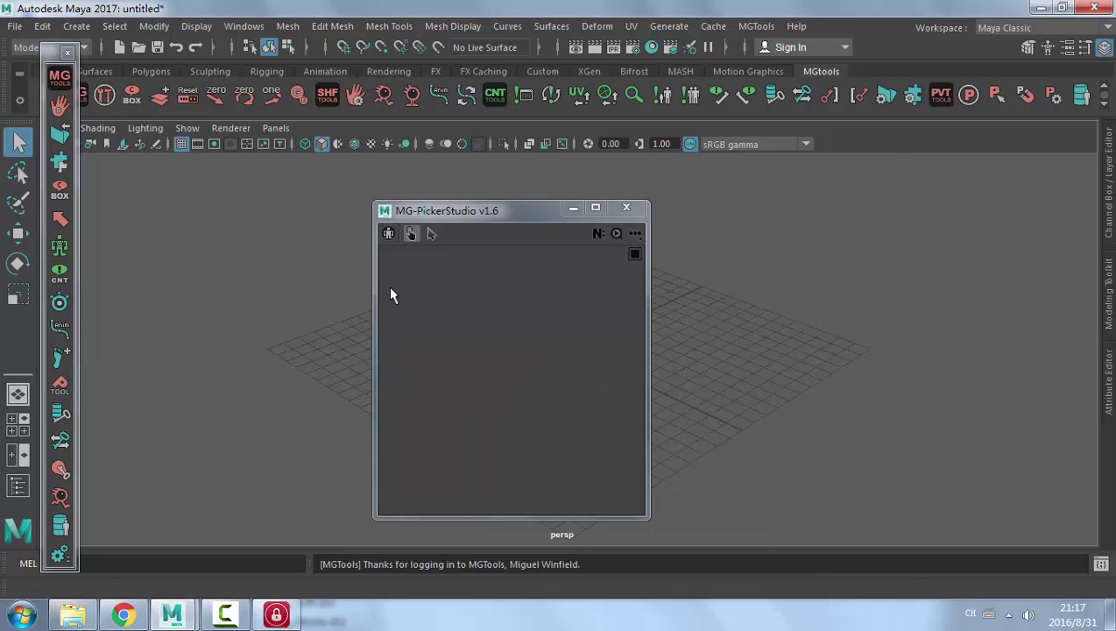
{"action": "left_click", "coordinate": [289, 616]}
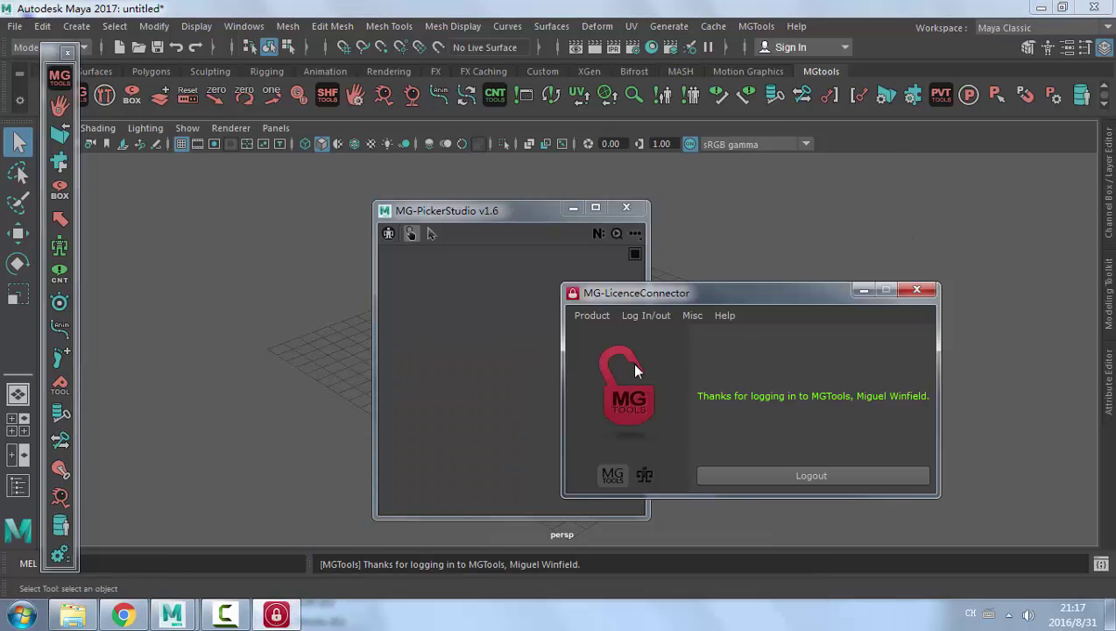
{"action": "left_click", "coordinate": [864, 292]}
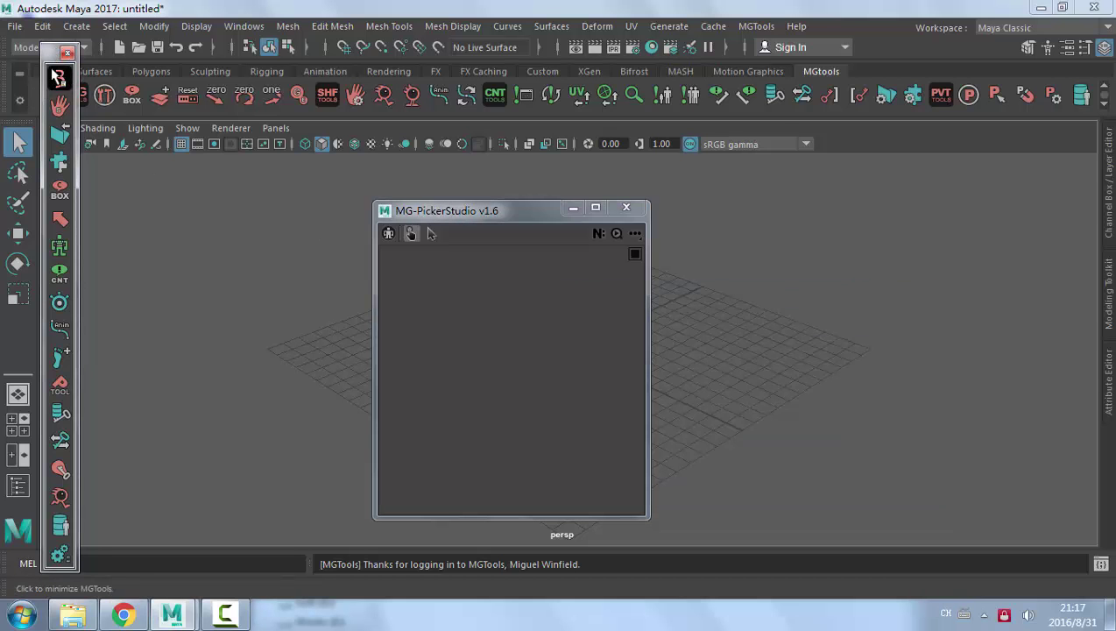
{"action": "left_click", "coordinate": [1004, 615]}
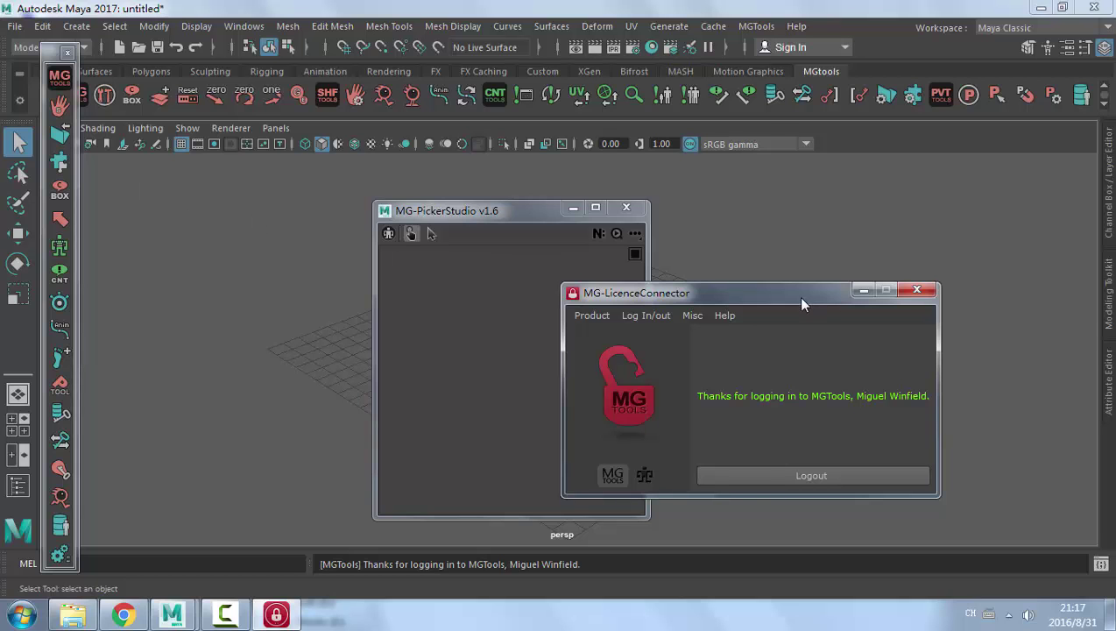
{"action": "left_click", "coordinate": [790, 479]}
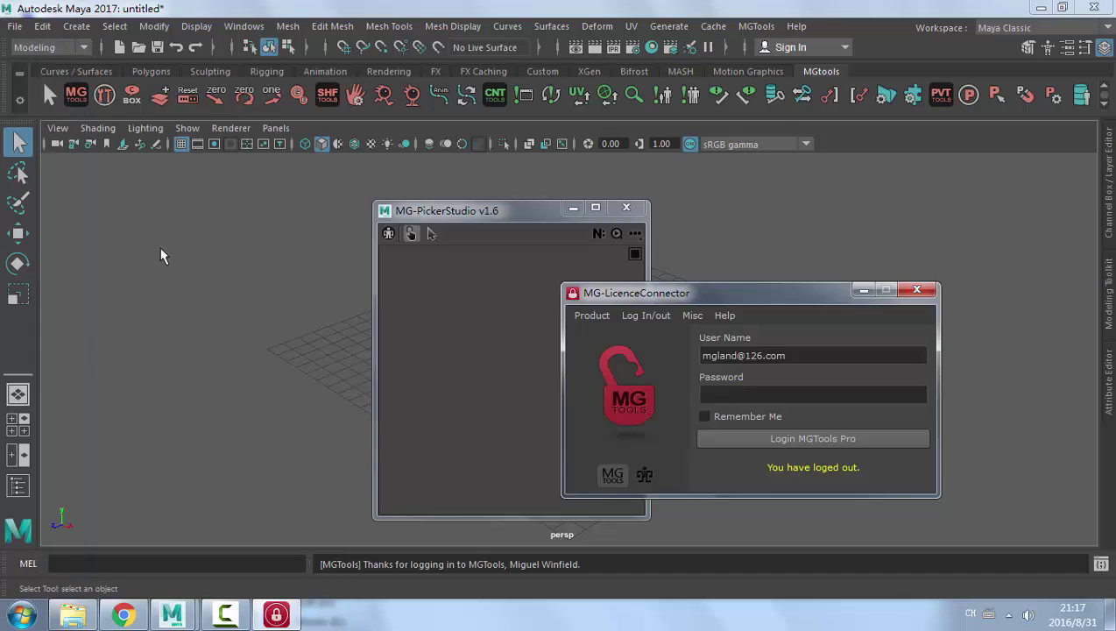
Check in About MGTools that the licence is now a trial with 20 days left.
{"action": "right_click", "coordinate": [61, 79]}
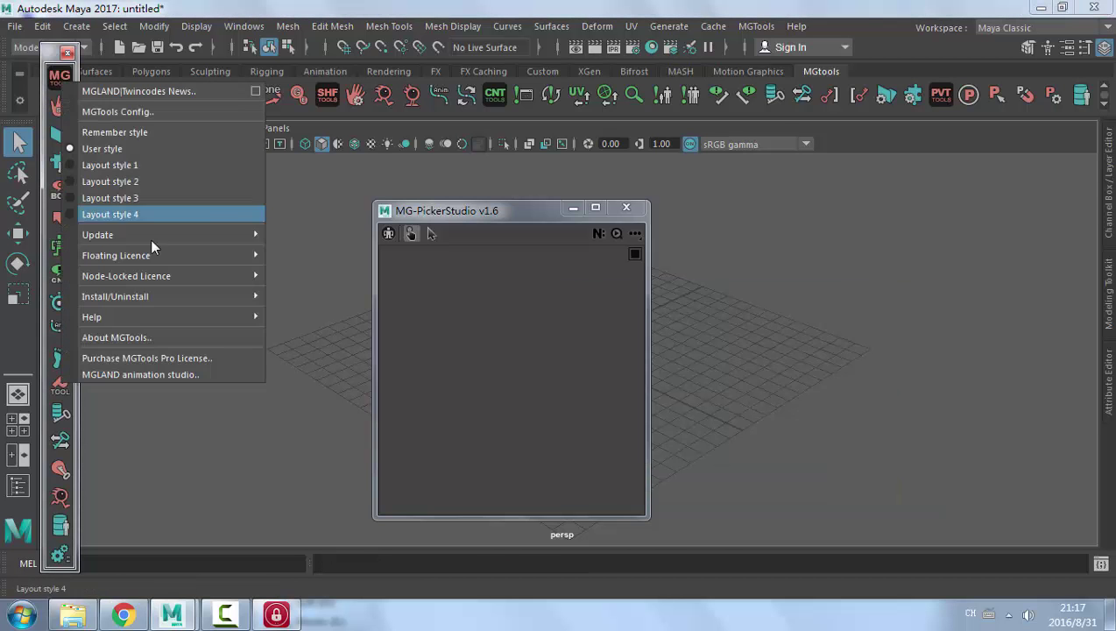
{"action": "left_click", "coordinate": [182, 338]}
{"action": "left_click_drag", "start_coordinate": [482, 396], "coordinate": [441, 398]}
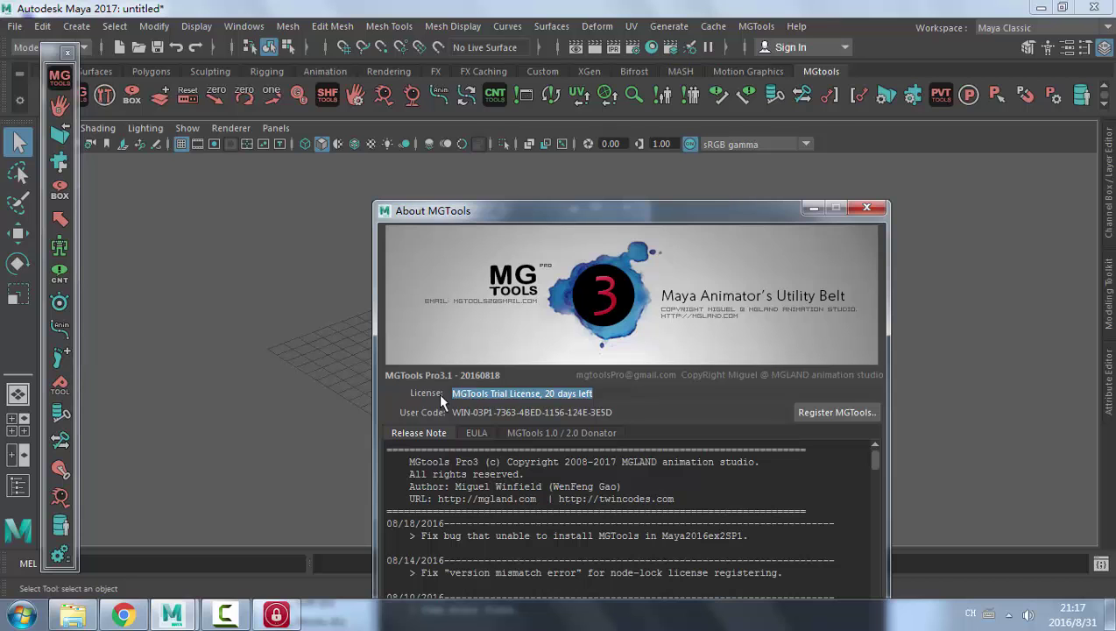
{"action": "left_click", "coordinate": [506, 393]}
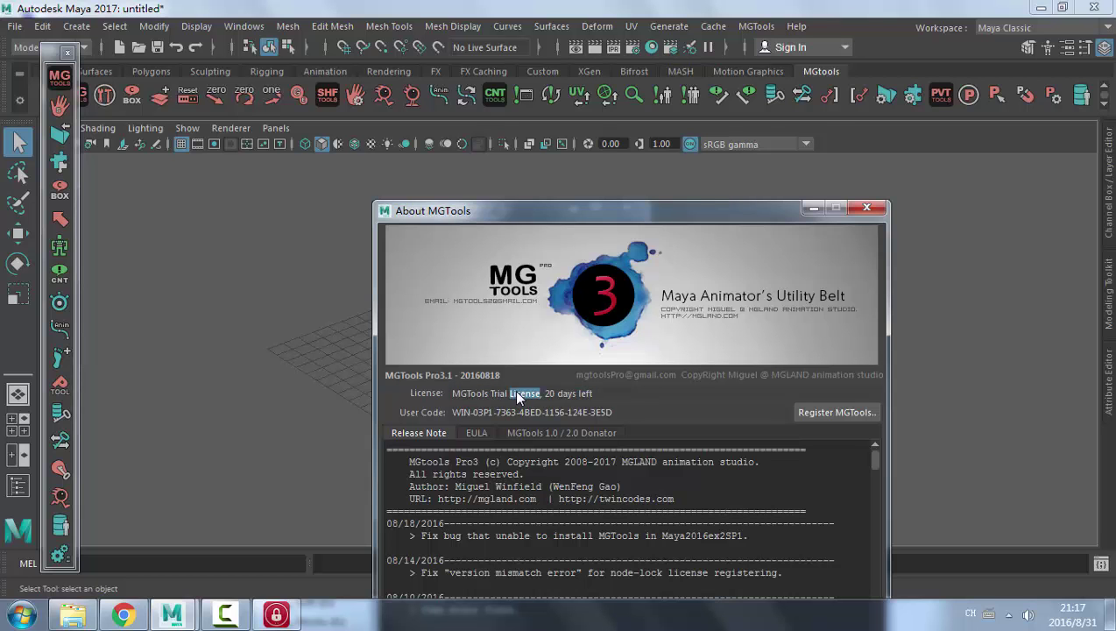
{"action": "left_click", "coordinate": [868, 210]}
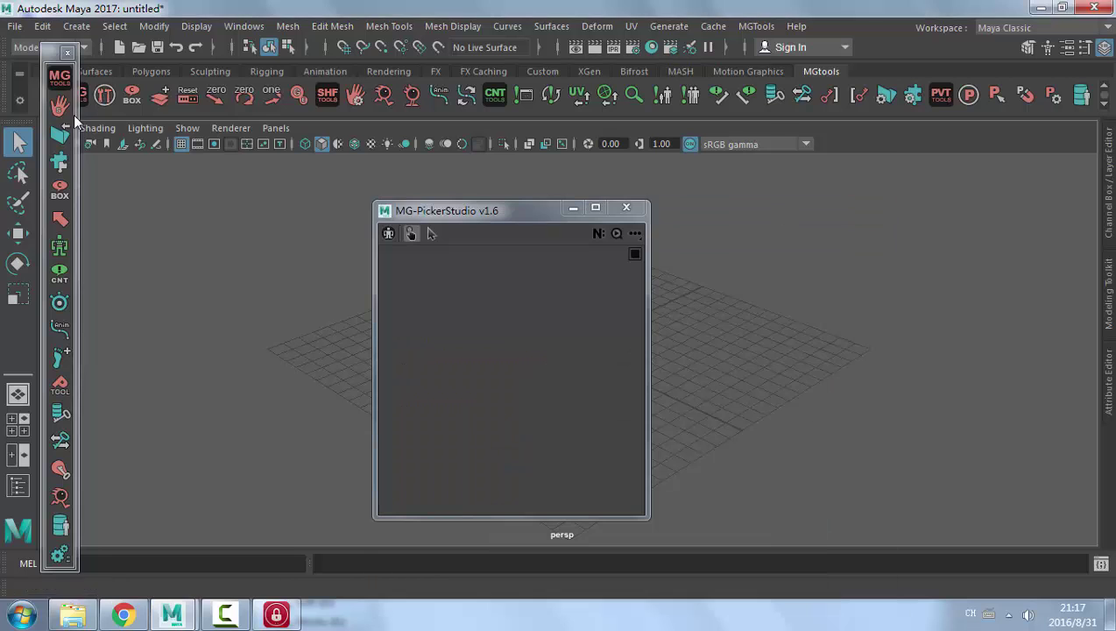
{"action": "left_click", "coordinate": [60, 79]}
Log in to MGTools Pro via Floating Licence > Login.. with the account password, then close the connector.
{"action": "mouse_move", "coordinate": [161, 309]}
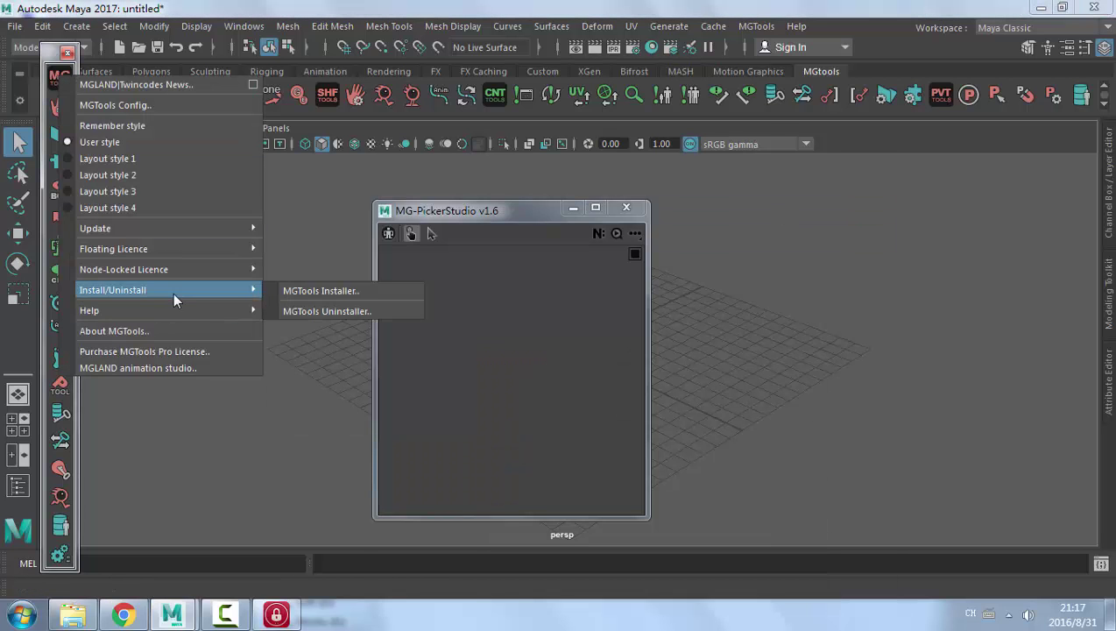
{"action": "mouse_move", "coordinate": [173, 248]}
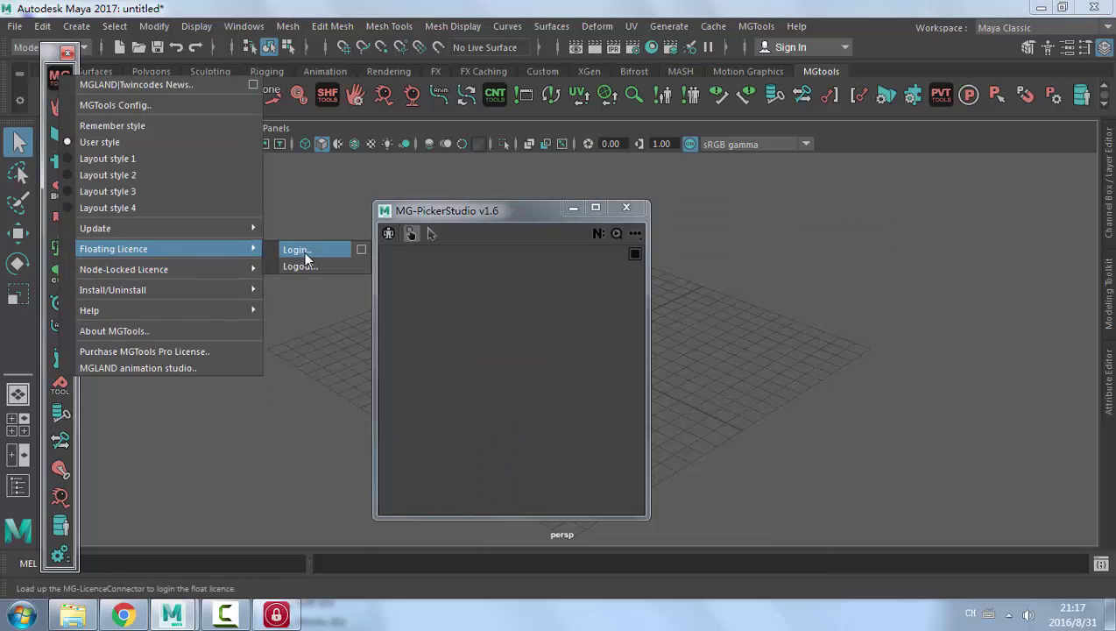
{"action": "left_click", "coordinate": [298, 251]}
{"action": "type", "text": "••••••"}
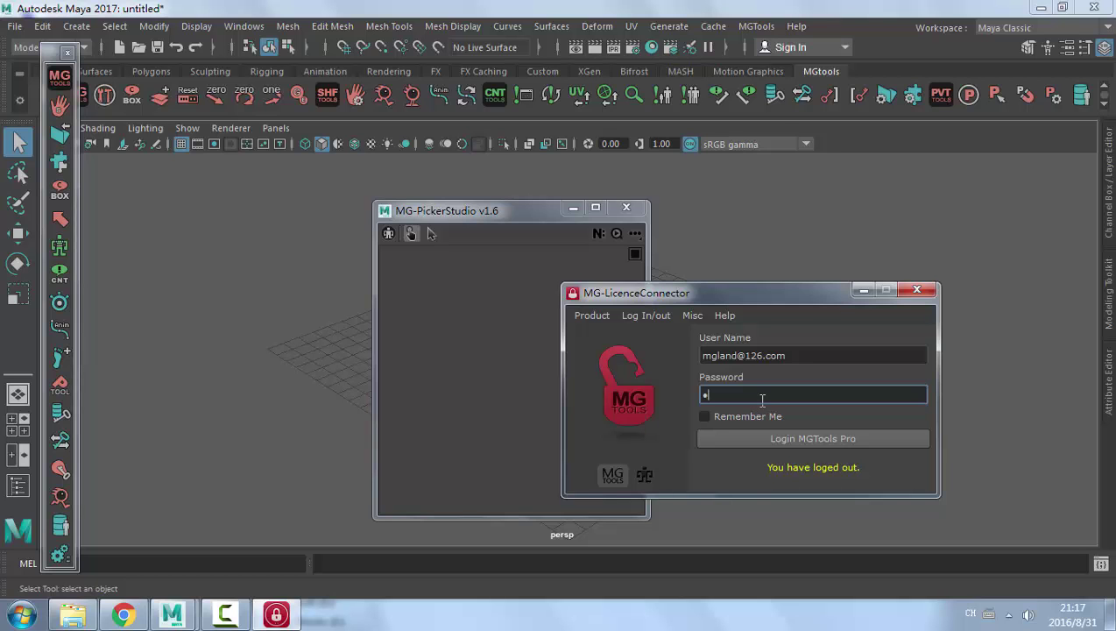
{"action": "type", "text": "•"}
{"action": "left_click_drag", "start_coordinate": [770, 395], "coordinate": [692, 394]}
{"action": "left_click", "coordinate": [794, 396]}
{"action": "left_click", "coordinate": [777, 436]}
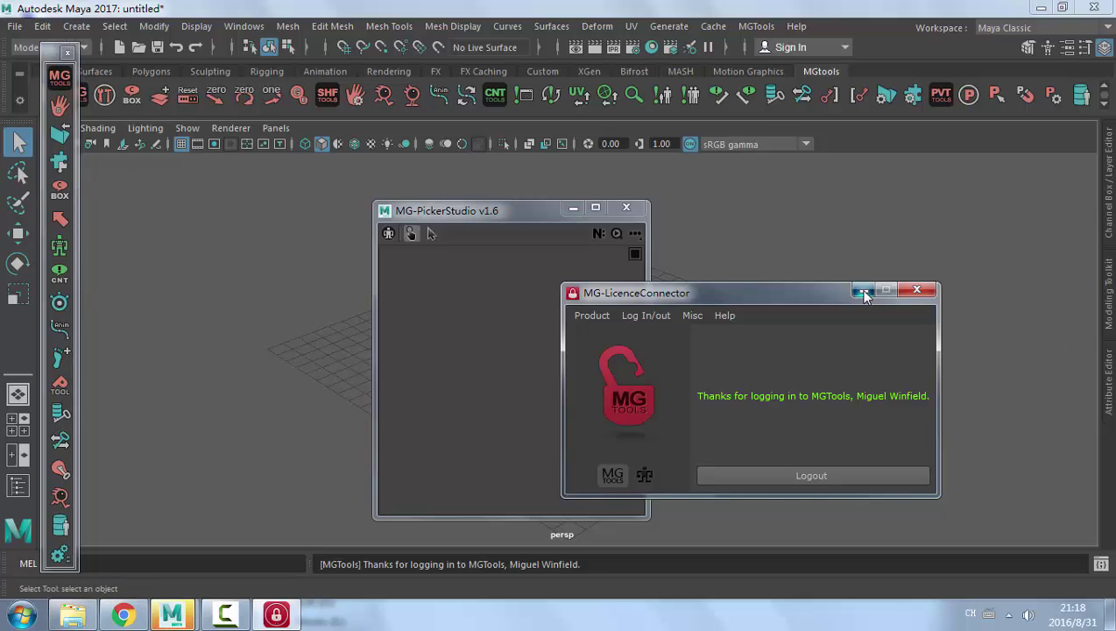
{"action": "left_click", "coordinate": [916, 289]}
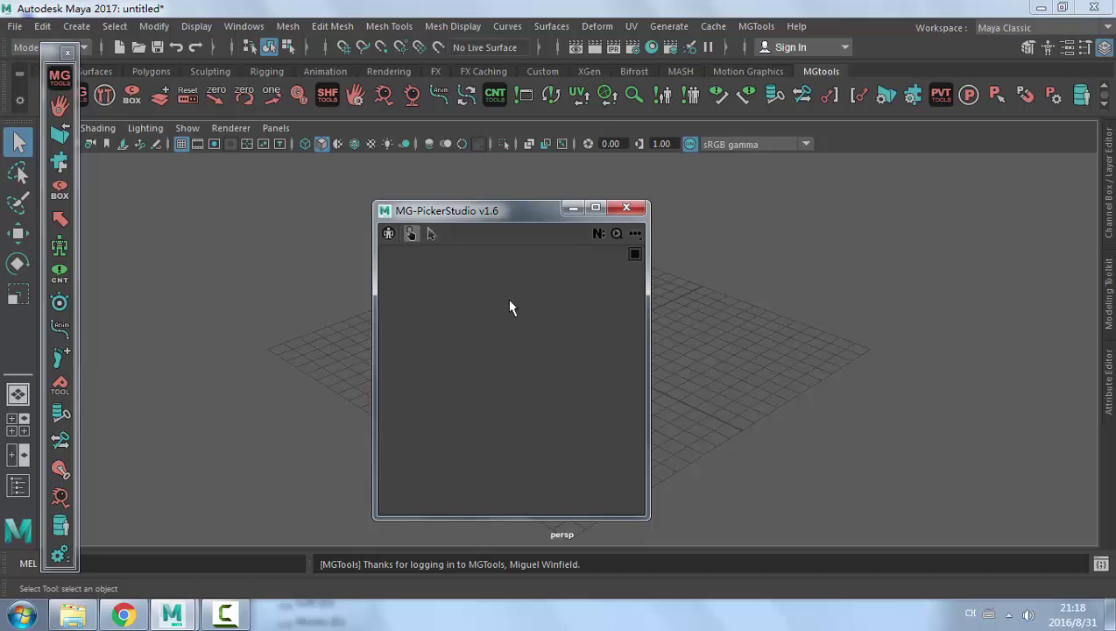
Enlarge MG-PickerStudio, log it in with Floating License: Login.., and shift its window left.
{"action": "left_click_drag", "start_coordinate": [544, 390], "coordinate": [891, 513]}
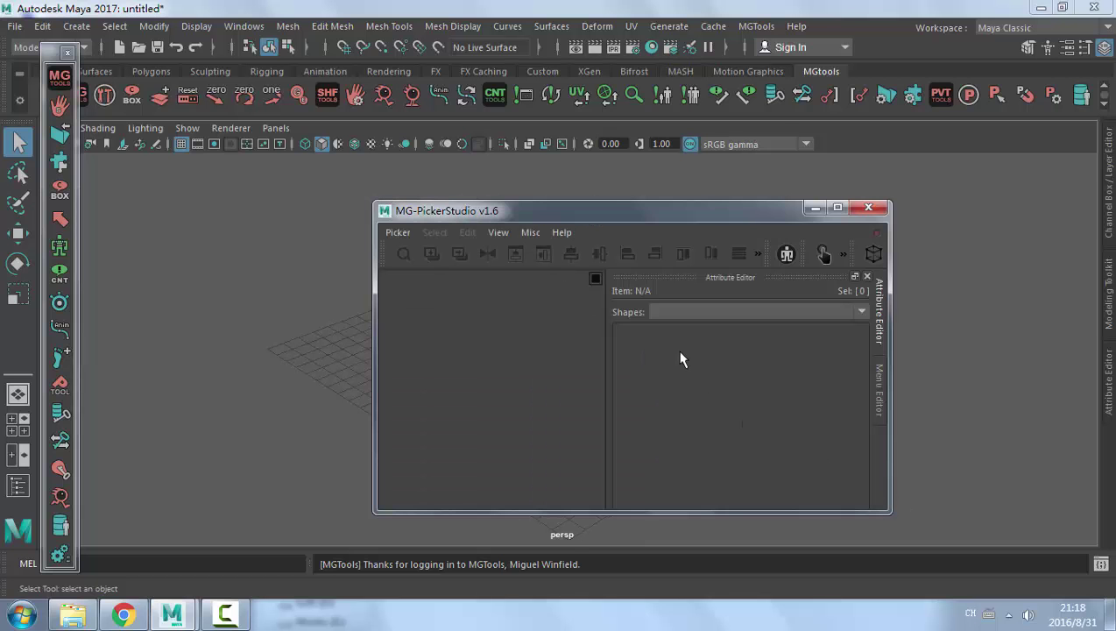
{"action": "left_click", "coordinate": [874, 233]}
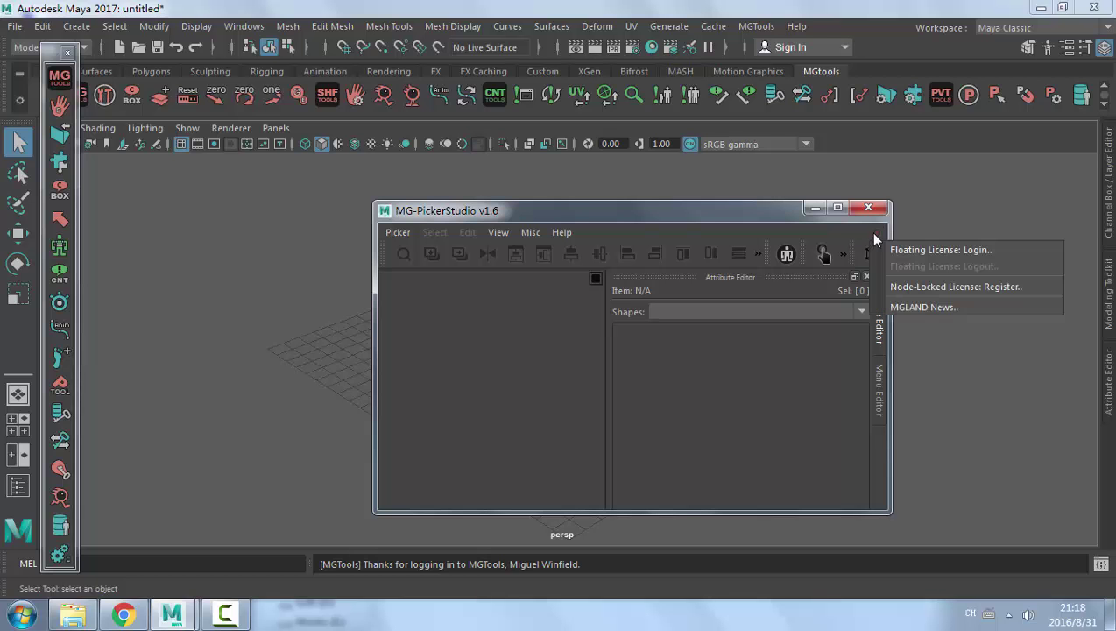
{"action": "left_click", "coordinate": [964, 251]}
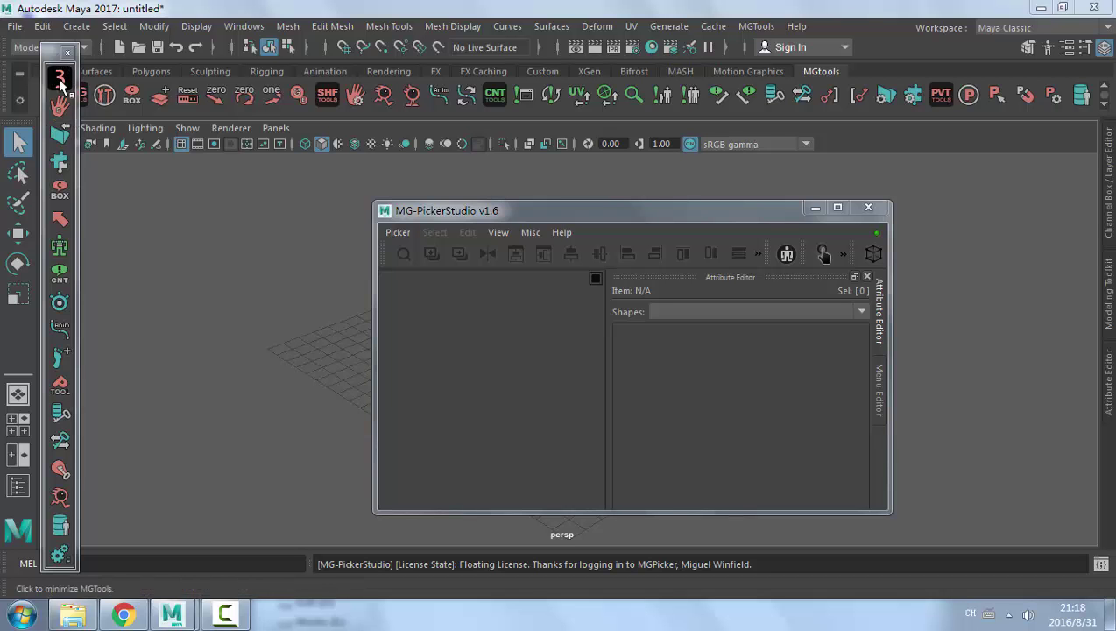
{"action": "left_click_drag", "start_coordinate": [613, 211], "coordinate": [543, 205]}
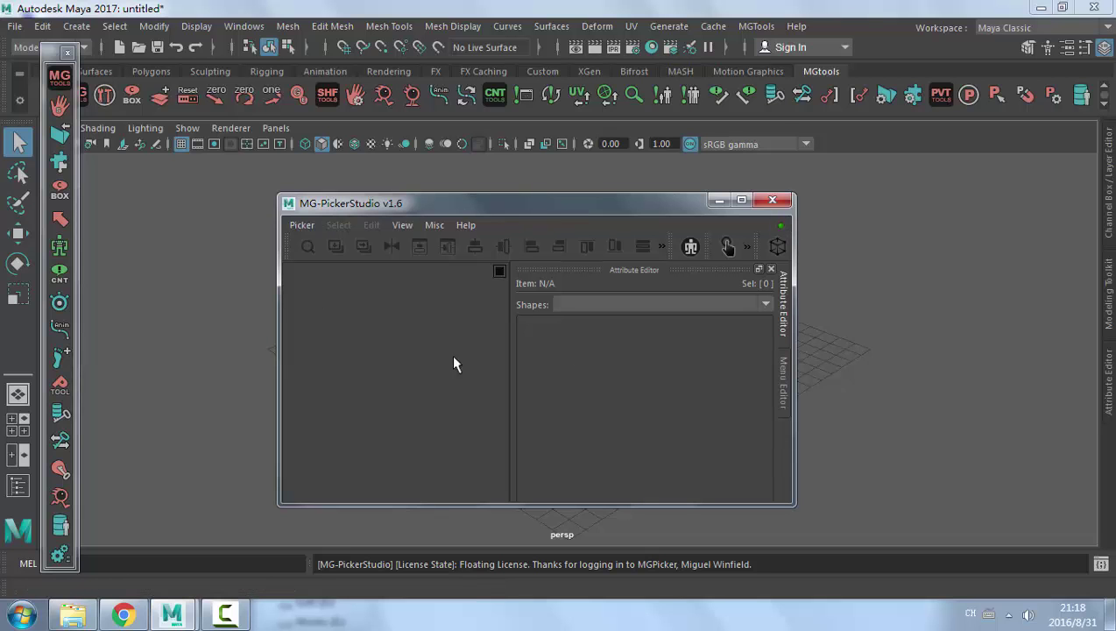
Minimize MG-LicenceConnector, then open MG-PickerStudio's floating licence menu from its licence button.
{"action": "left_click", "coordinate": [779, 223]}
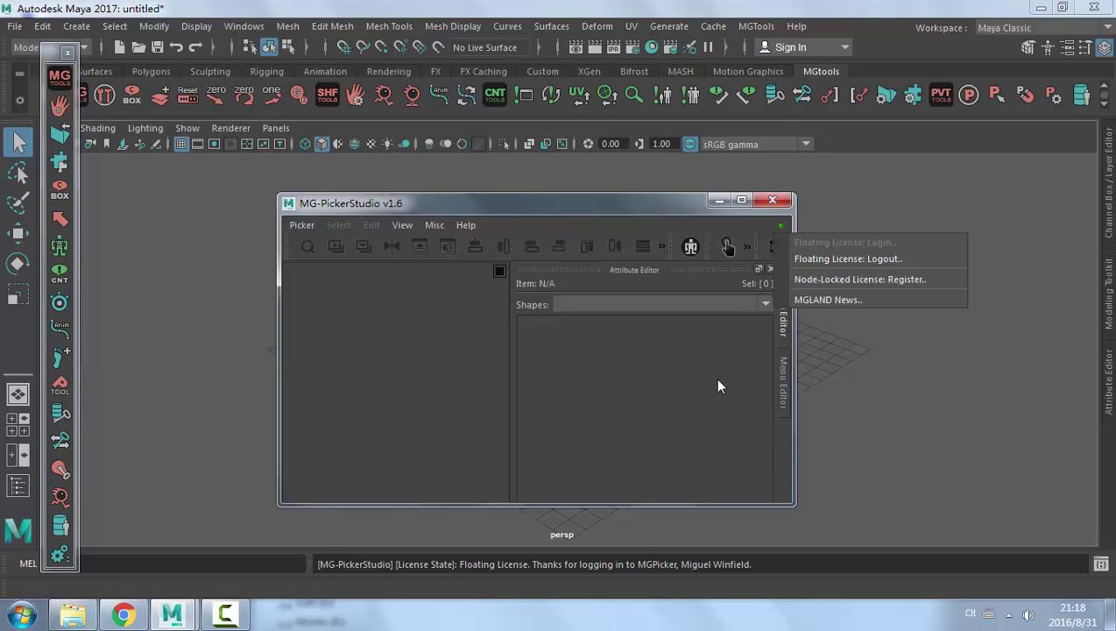
{"action": "left_click", "coordinate": [715, 377]}
{"action": "left_click", "coordinate": [1008, 614]}
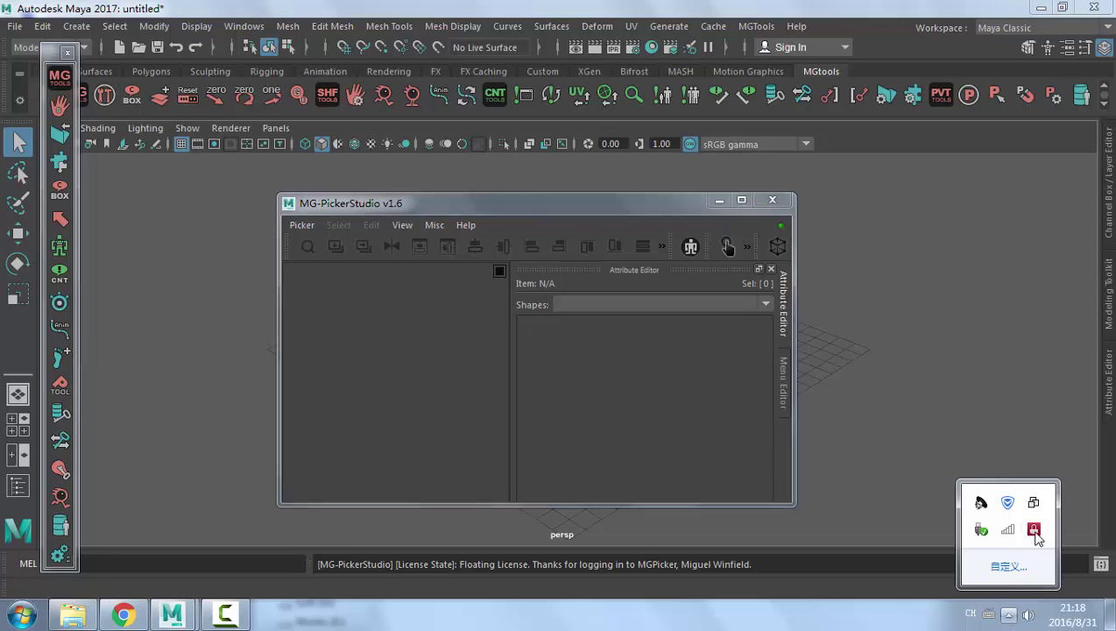
{"action": "left_click", "coordinate": [1034, 531]}
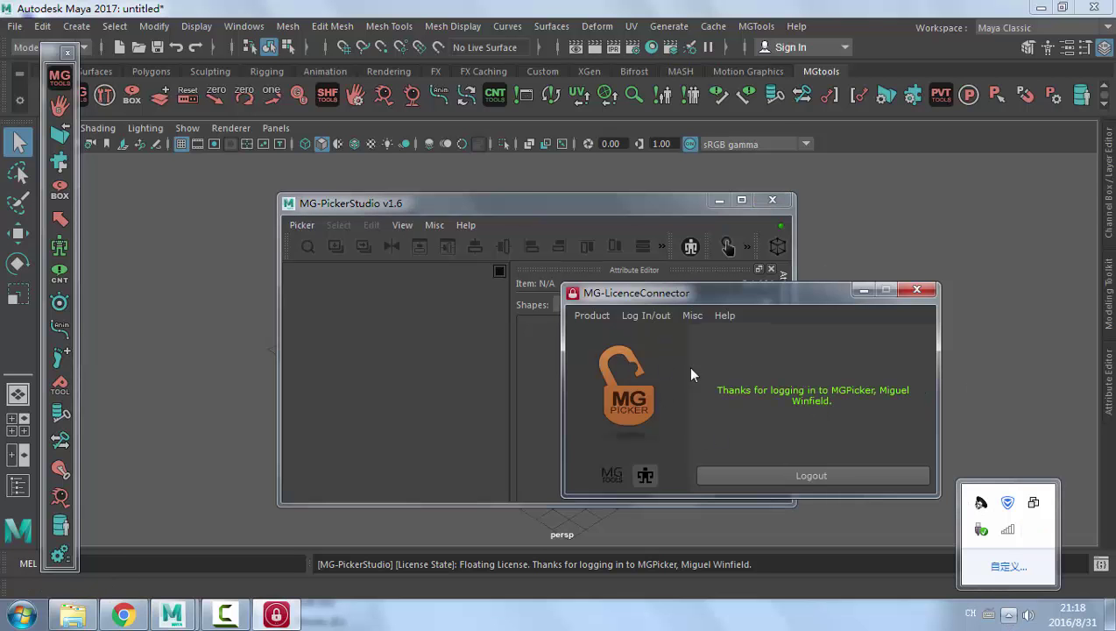
{"action": "left_click", "coordinate": [891, 369]}
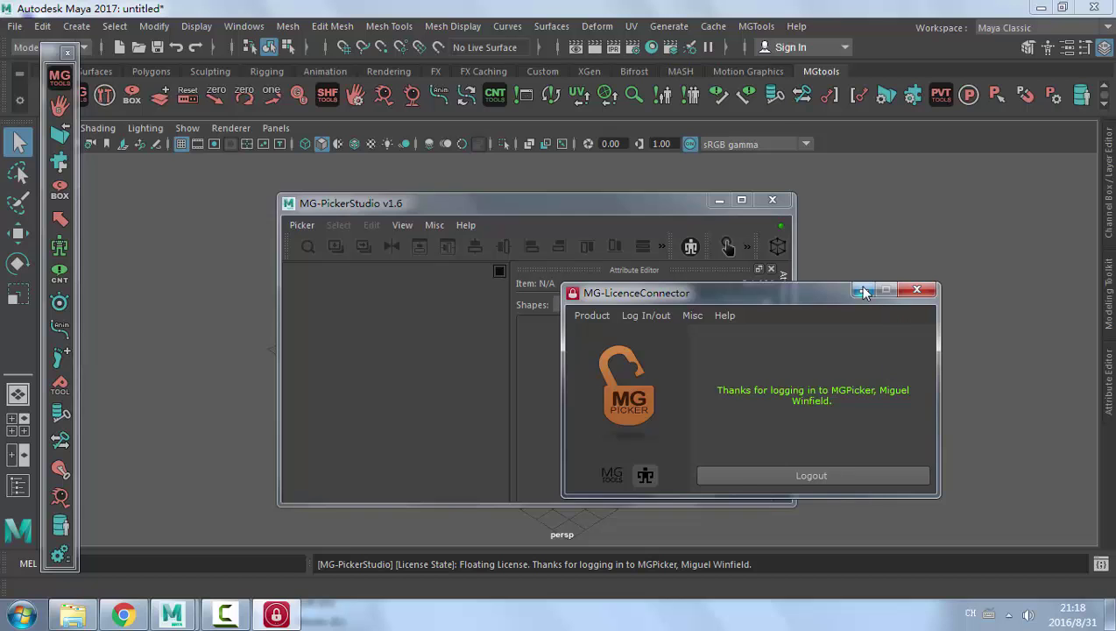
{"action": "left_click", "coordinate": [863, 291]}
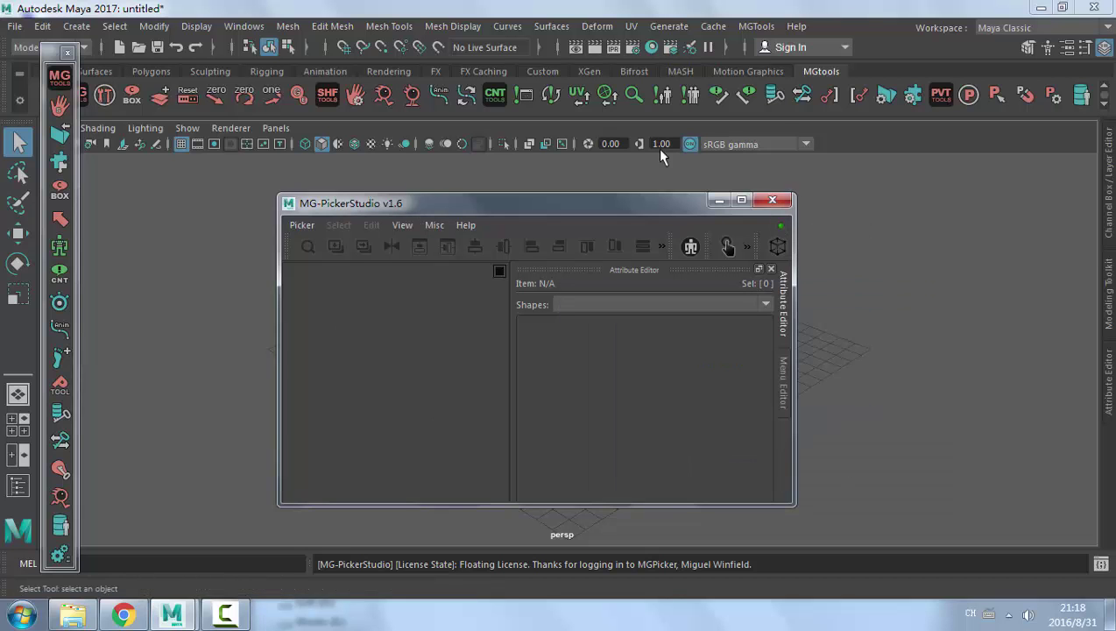
{"action": "left_click", "coordinate": [781, 229]}
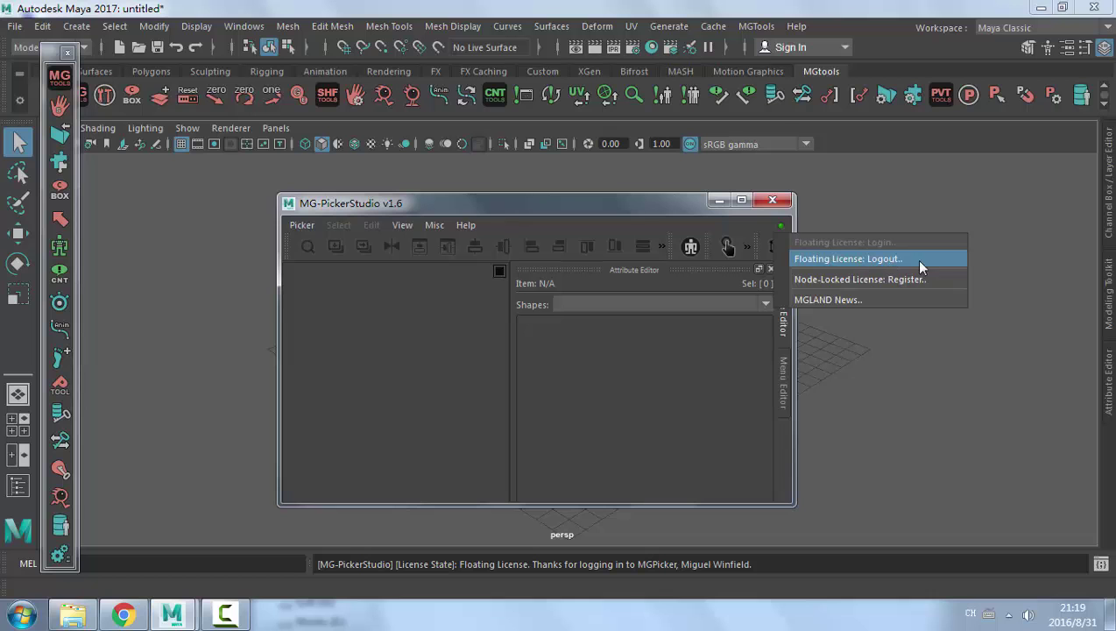
Log MG-PickerStudio out, log it back in with the account password, and close the connector.
{"action": "left_click", "coordinate": [867, 259]}
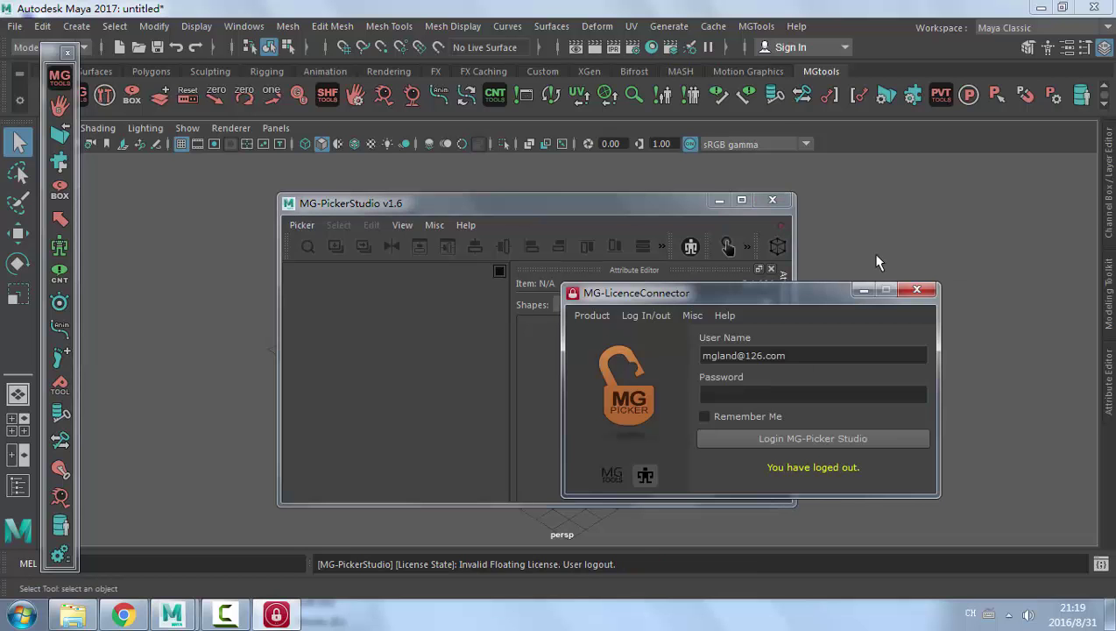
{"action": "left_click", "coordinate": [760, 394]}
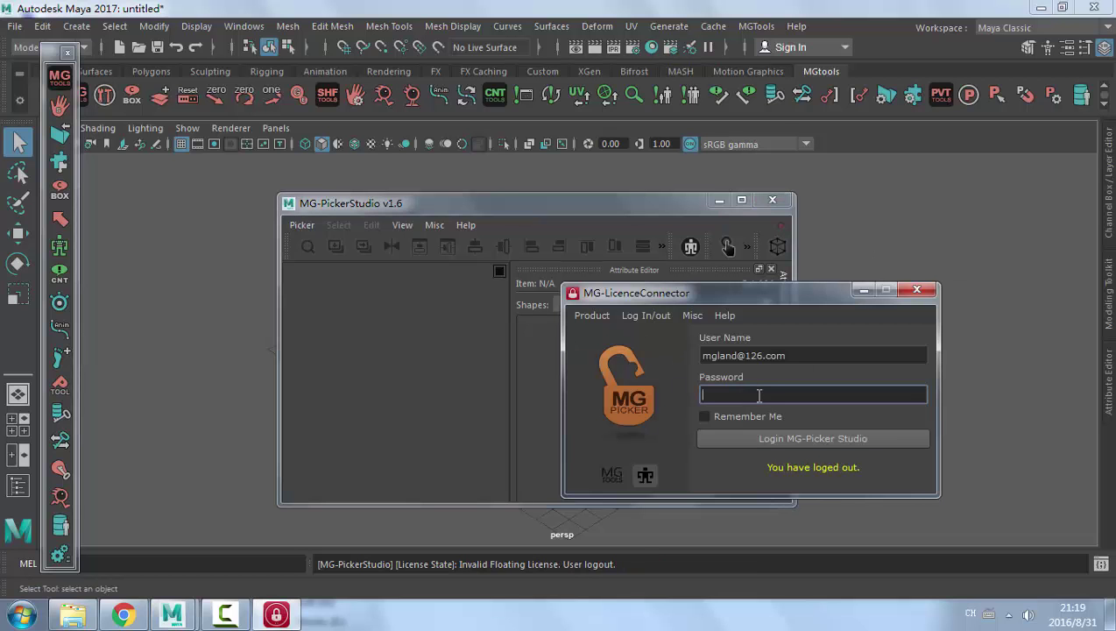
{"action": "type", "text": "•••••••"}
{"action": "left_click", "coordinate": [831, 439]}
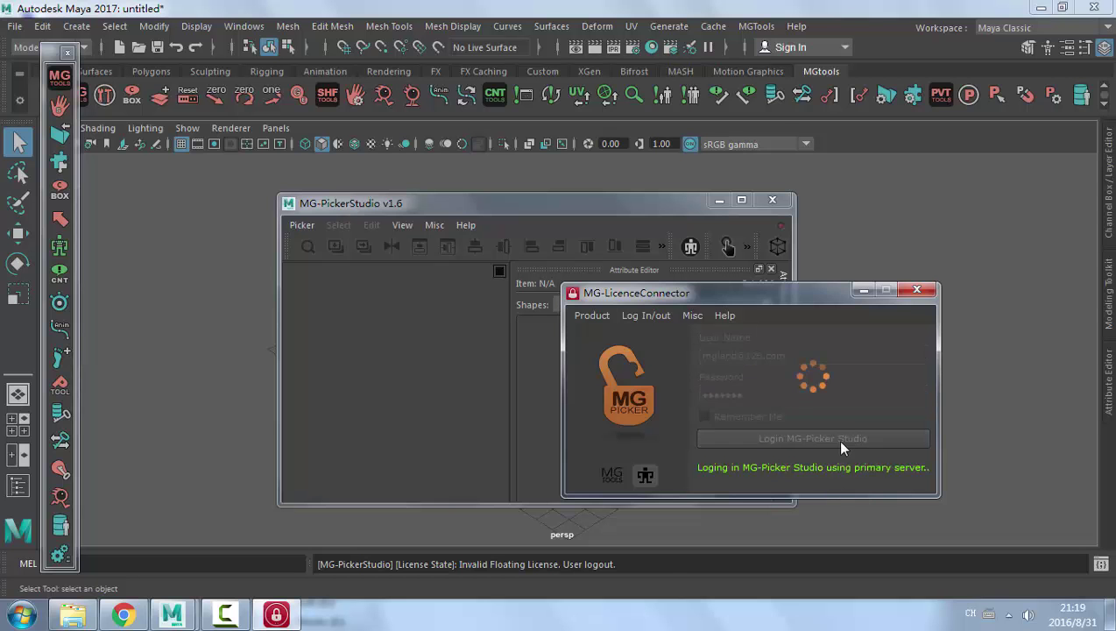
{"action": "left_click", "coordinate": [861, 291]}
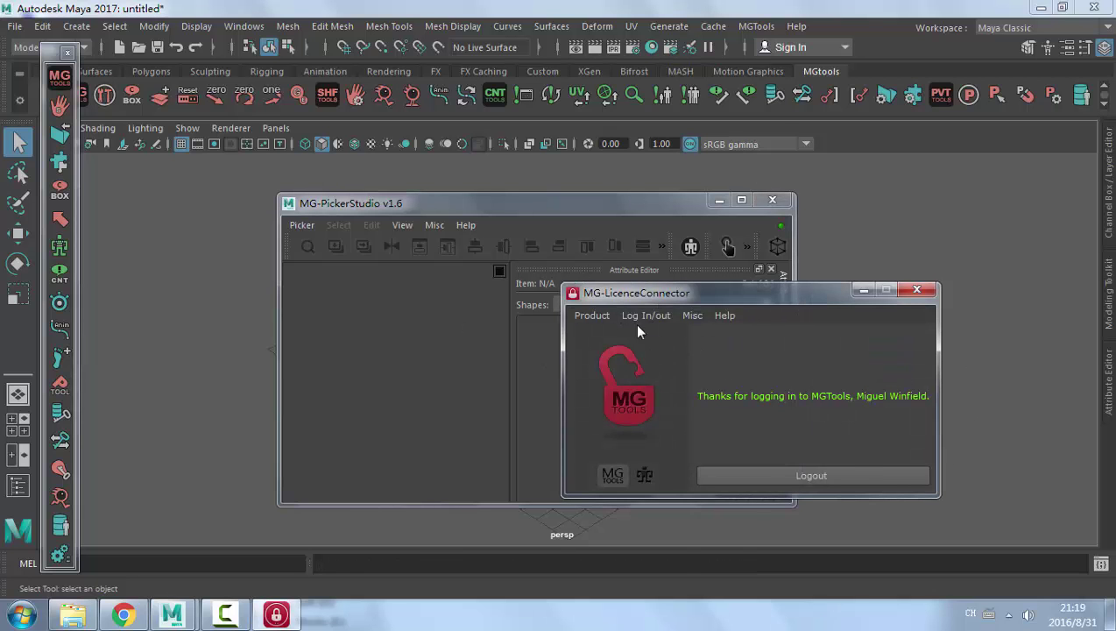
{"action": "left_click", "coordinate": [917, 289]}
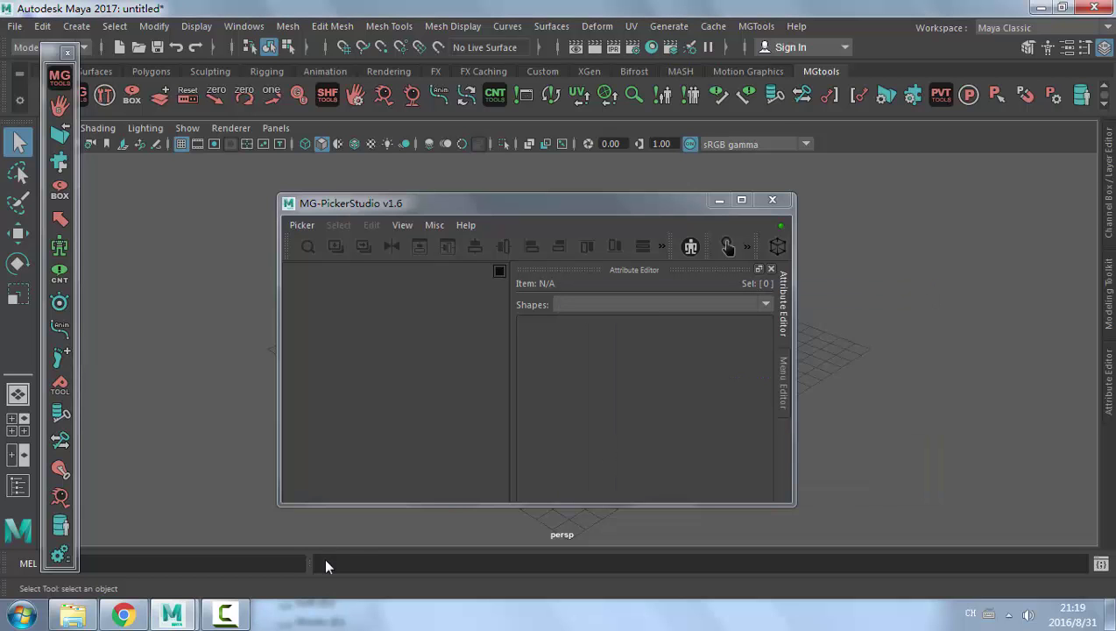
Quit MG-LicenceConnector from the red MG tray icon's context menu.
{"action": "left_click", "coordinate": [1008, 614]}
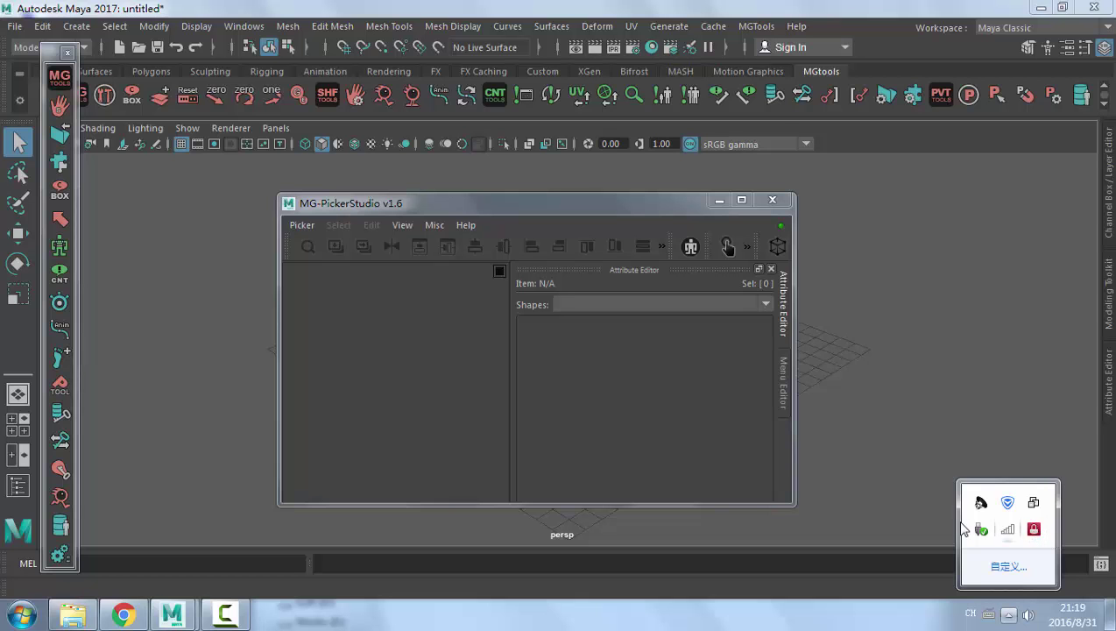
{"action": "right_click", "coordinate": [1033, 534]}
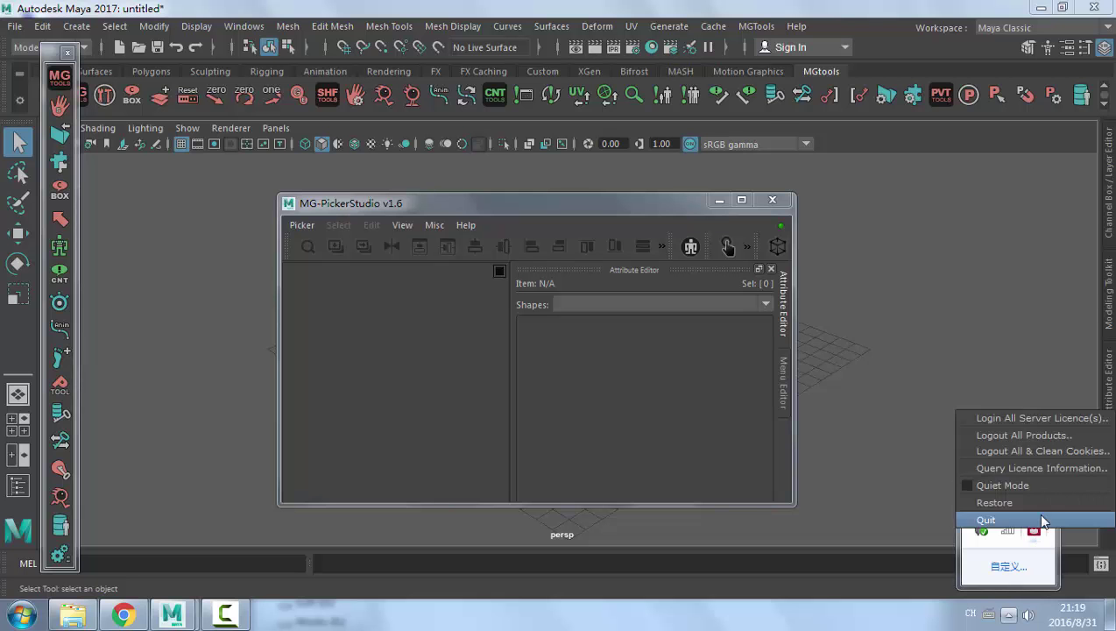
{"action": "left_click", "coordinate": [998, 502]}
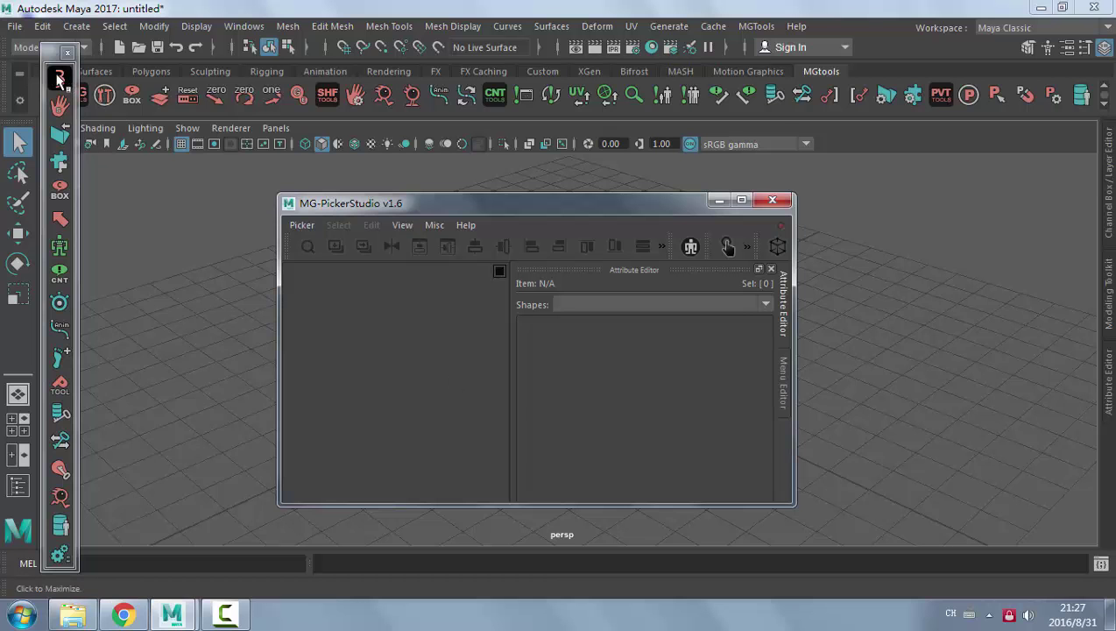
Request MGTools Floating Licence > Login, then check MG-PickerStudio's licence options.
{"action": "left_click", "coordinate": [60, 79]}
{"action": "mouse_move", "coordinate": [186, 251]}
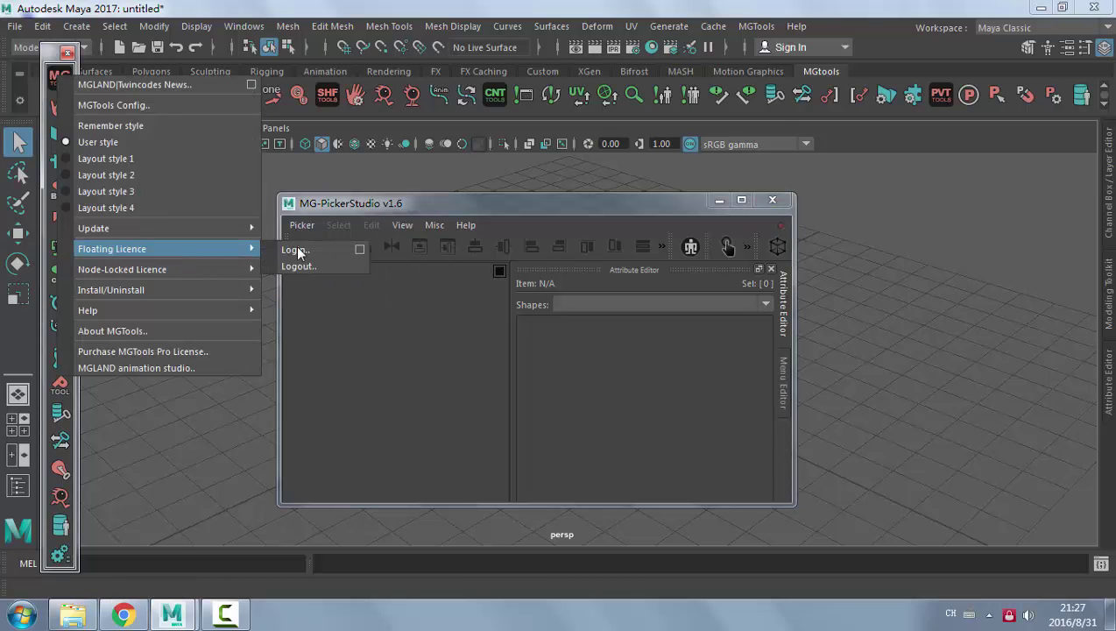
{"action": "left_click", "coordinate": [303, 249]}
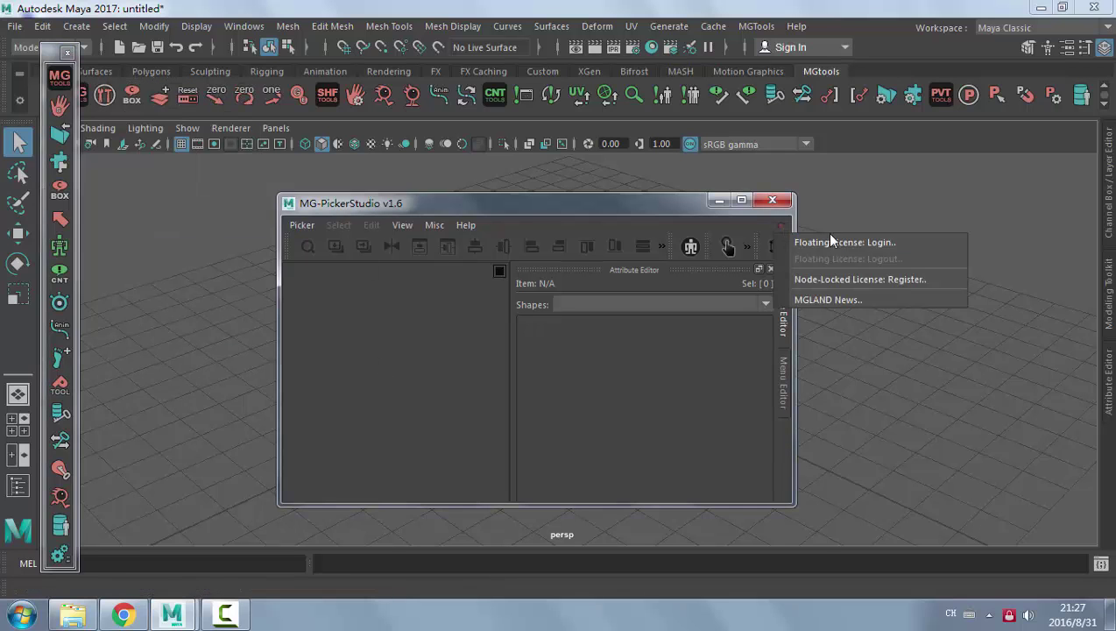
{"action": "left_click", "coordinate": [683, 381]}
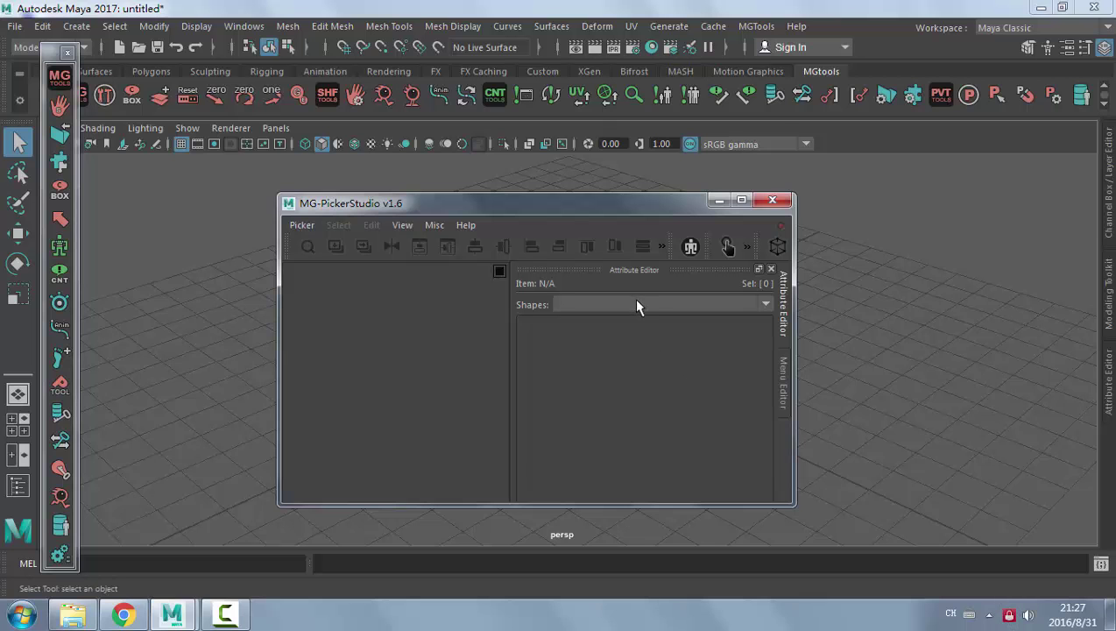
{"action": "left_click", "coordinate": [780, 246]}
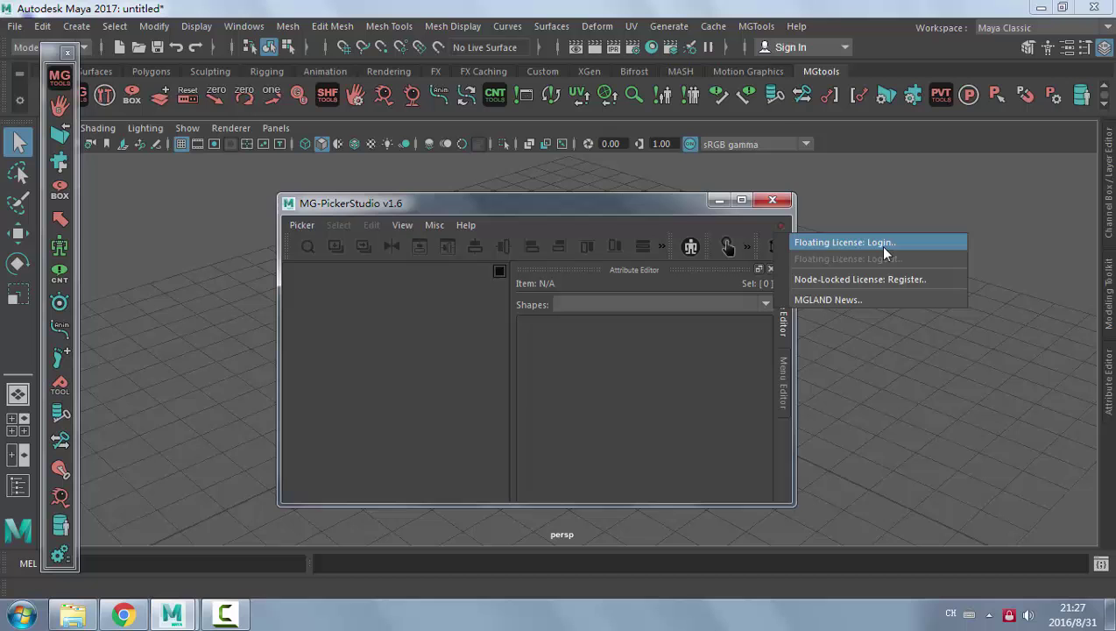
{"action": "left_click", "coordinate": [906, 345]}
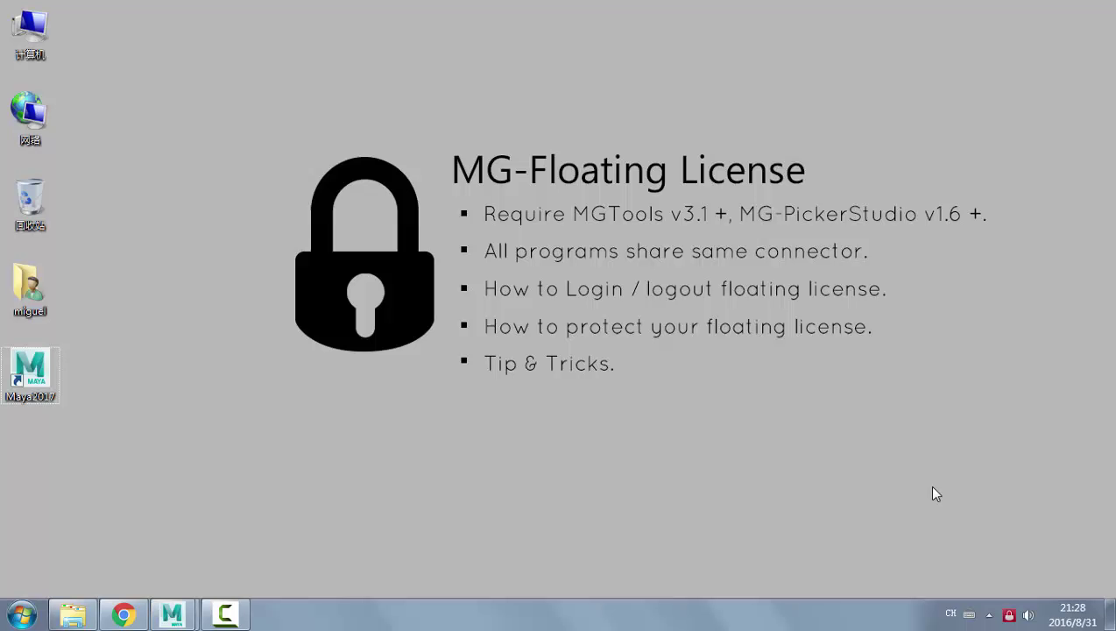
Reopen the connector's MGTools Pro login with Remember Me ticked, then restore the MGFloatingLicence_windows folder.
{"action": "left_click", "coordinate": [1009, 614]}
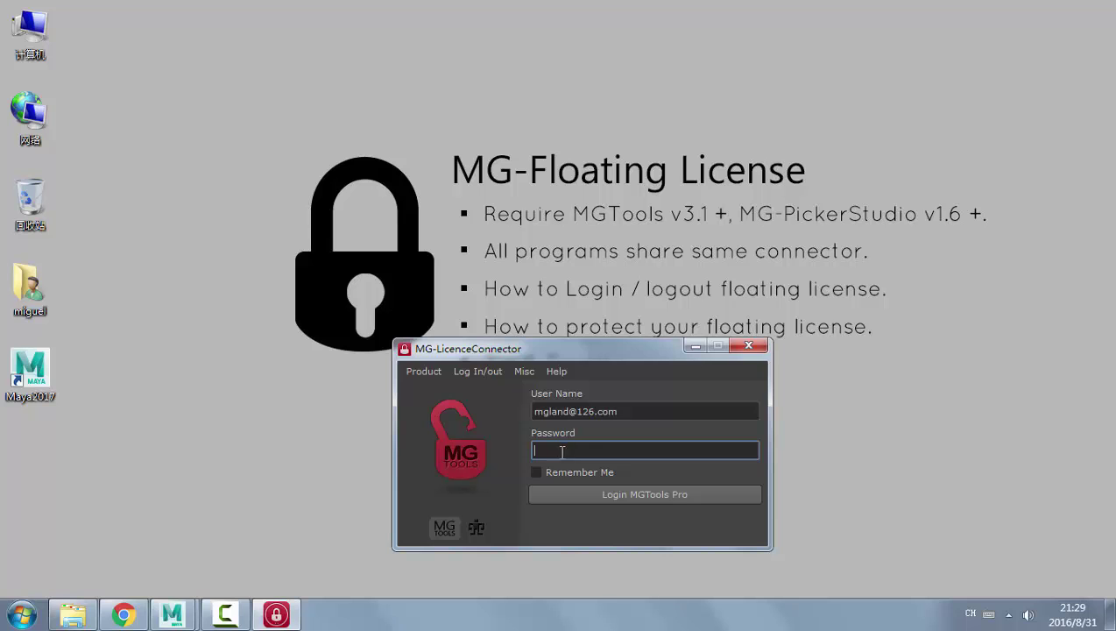
{"action": "left_click", "coordinate": [545, 474]}
{"action": "left_click", "coordinate": [594, 447]}
{"action": "left_click", "coordinate": [631, 411]}
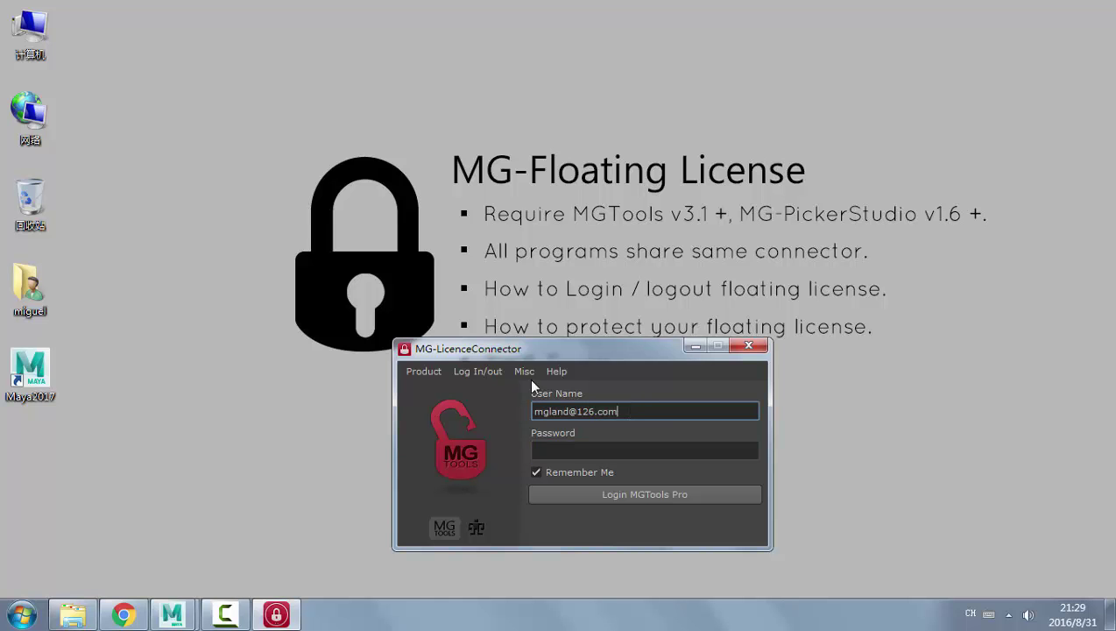
{"action": "left_click", "coordinate": [73, 613]}
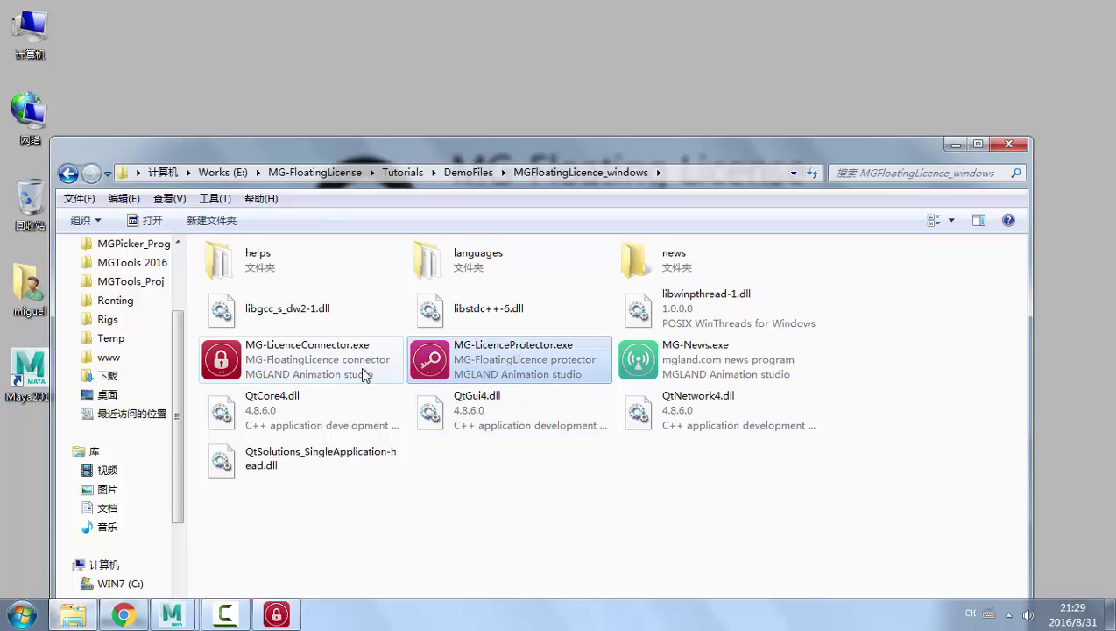
Launch MG-LicenceProtector.exe, minimize the folder, and move the Protector window to the upper right.
{"action": "left_click", "coordinate": [556, 478]}
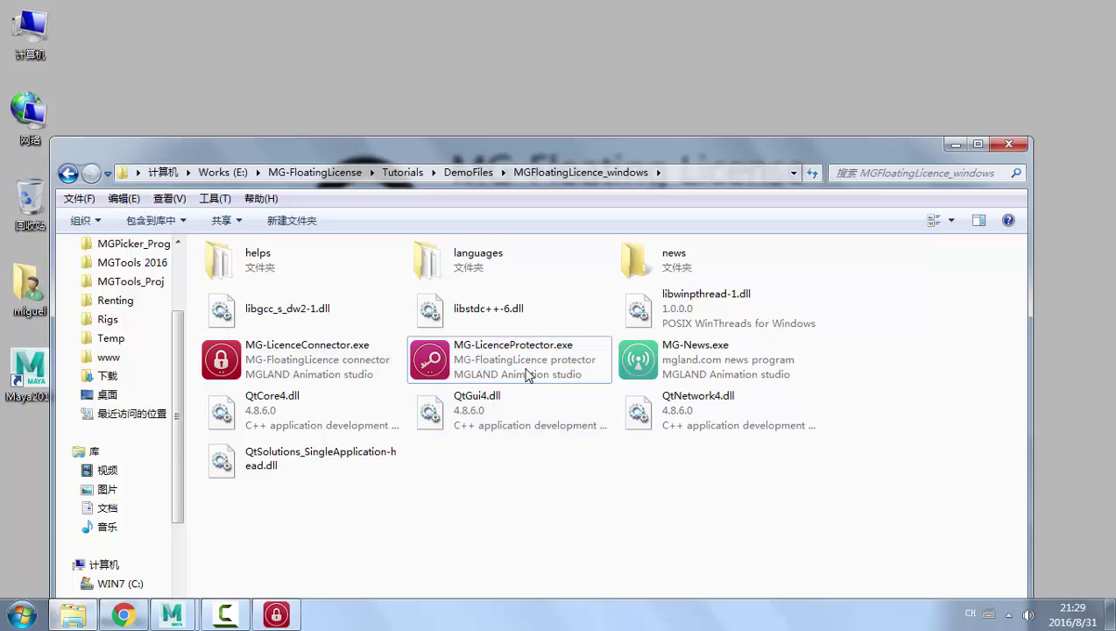
{"action": "double_click", "coordinate": [514, 353]}
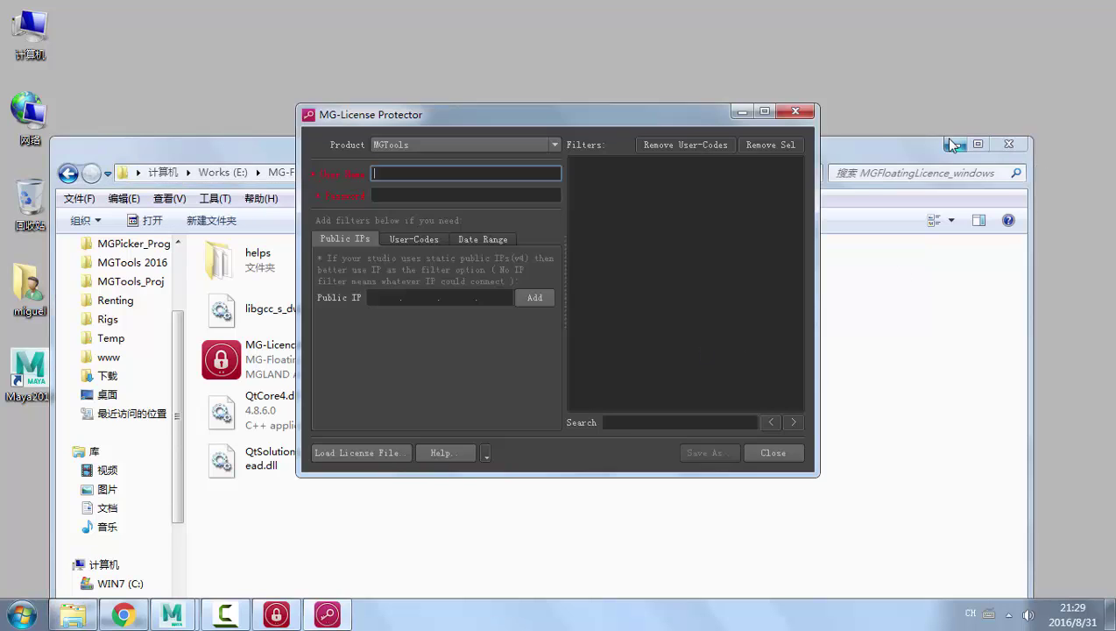
{"action": "left_click", "coordinate": [954, 144]}
{"action": "left_click_drag", "start_coordinate": [591, 111], "coordinate": [806, 94]}
Select the Protector's user name, password and filters fields, then MG-LicenceConnector's password field.
{"action": "left_click", "coordinate": [597, 174]}
{"action": "left_click", "coordinate": [605, 155]}
{"action": "left_click", "coordinate": [613, 176]}
{"action": "left_click", "coordinate": [622, 155]}
{"action": "left_click", "coordinate": [858, 223]}
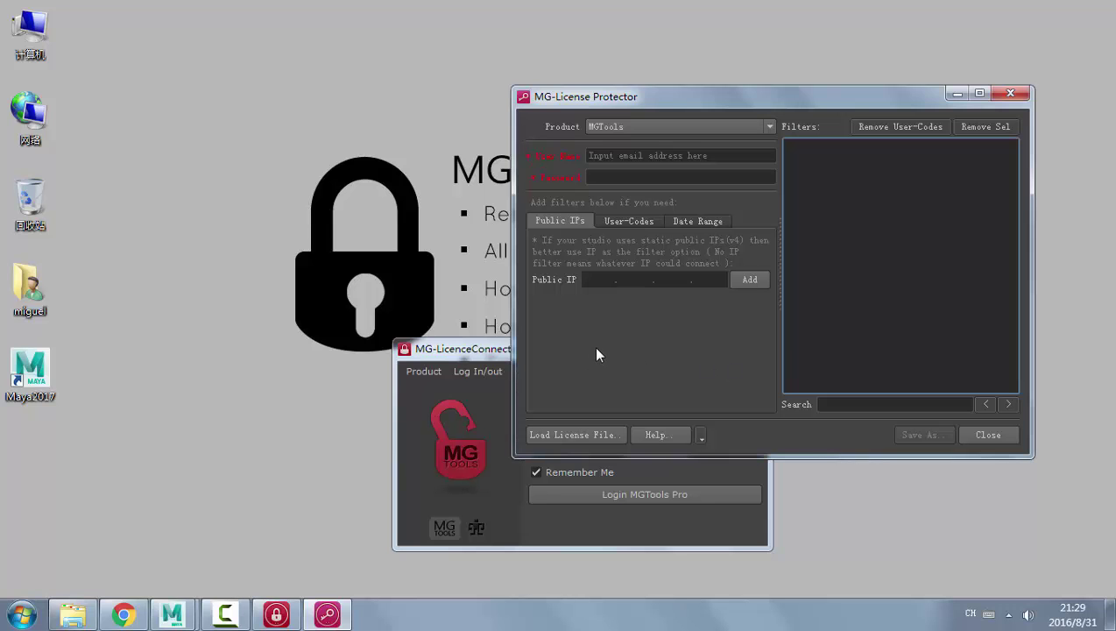
{"action": "left_click", "coordinate": [495, 349]}
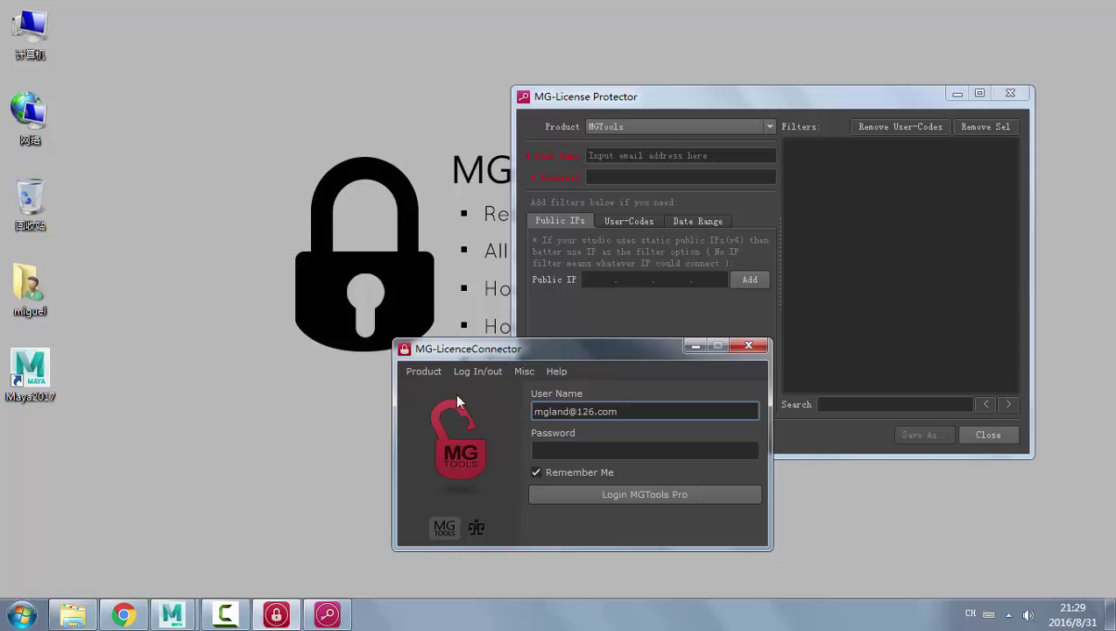
{"action": "left_click", "coordinate": [553, 449]}
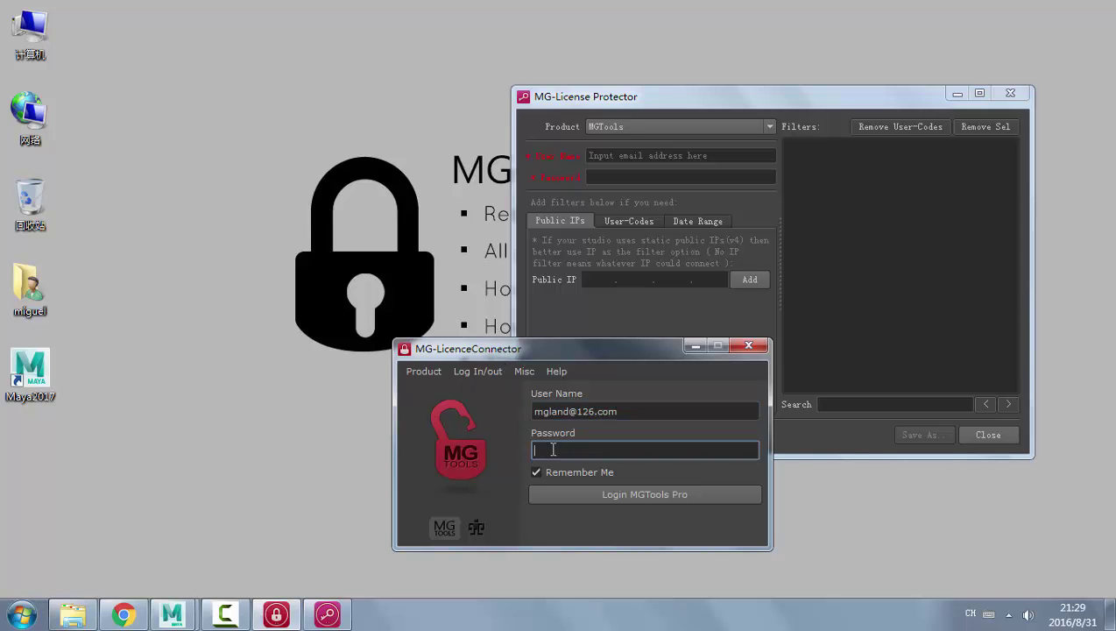
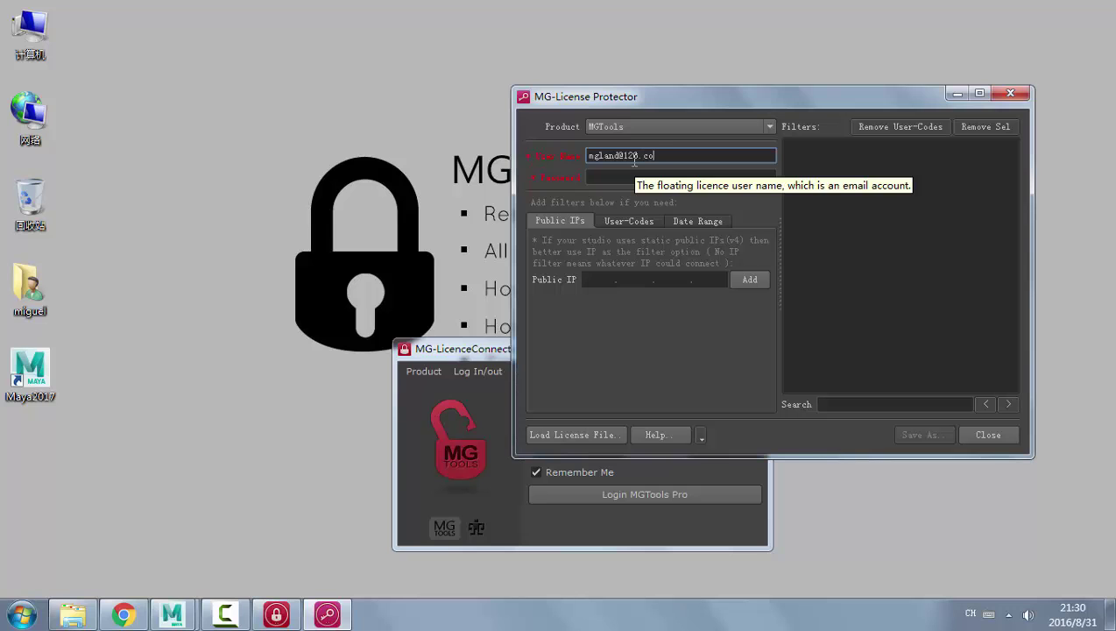
Paste the licence password into the MGTools licence login.
{"action": "left_click", "coordinate": [639, 175]}
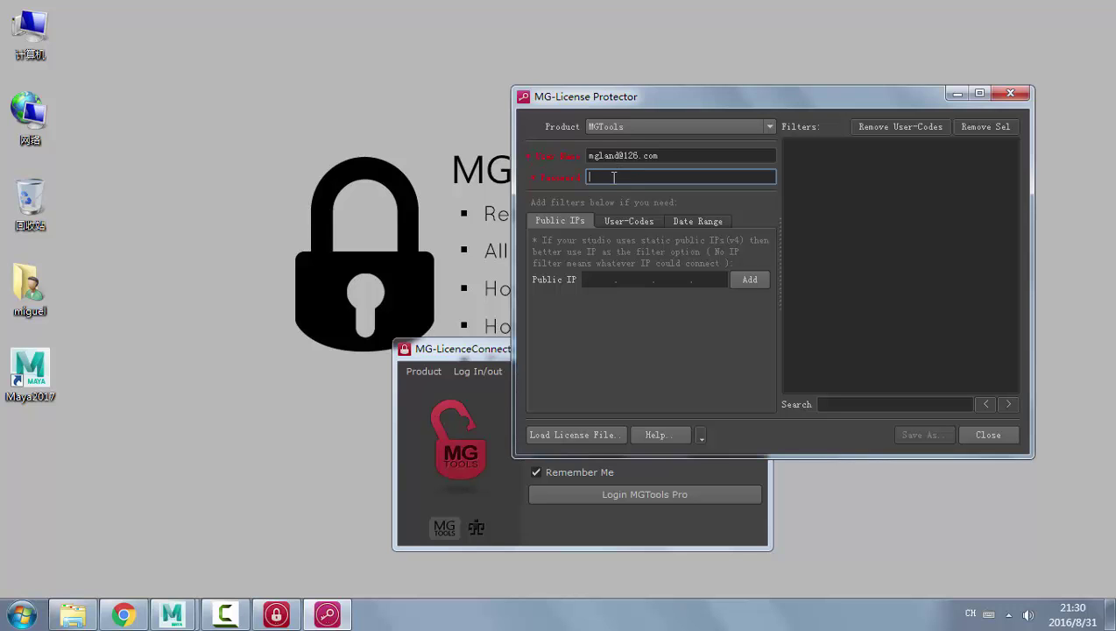
{"action": "key", "text": "ctrl+v"}
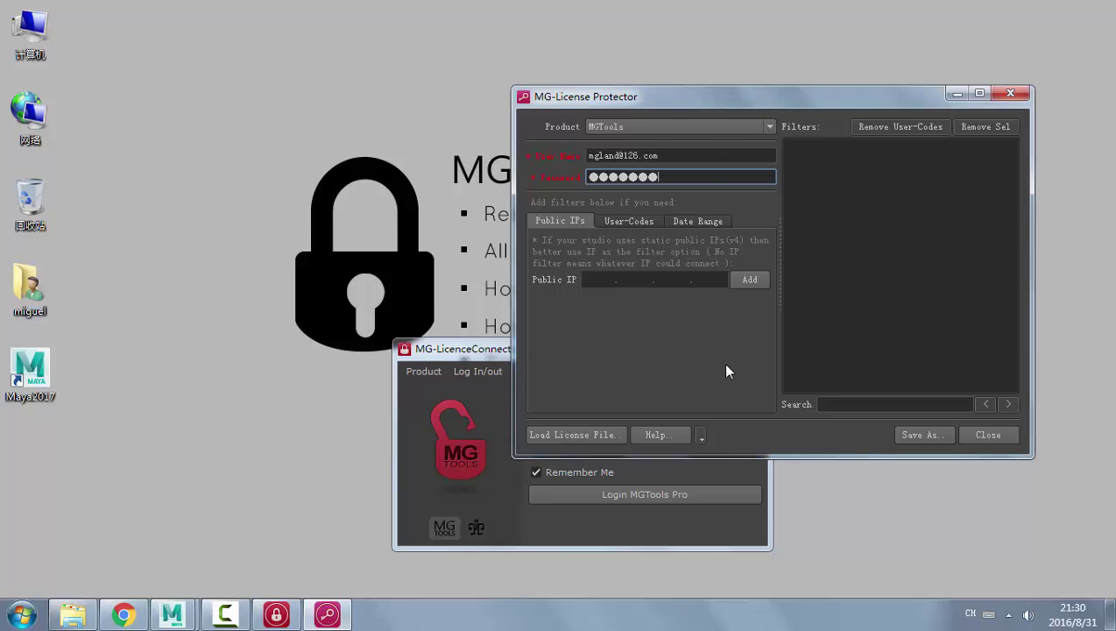
{"action": "left_click", "coordinate": [917, 347]}
Start the Save As export and check the MGTools_floatingLicense.mgtoolslic file name.
{"action": "left_click", "coordinate": [920, 435]}
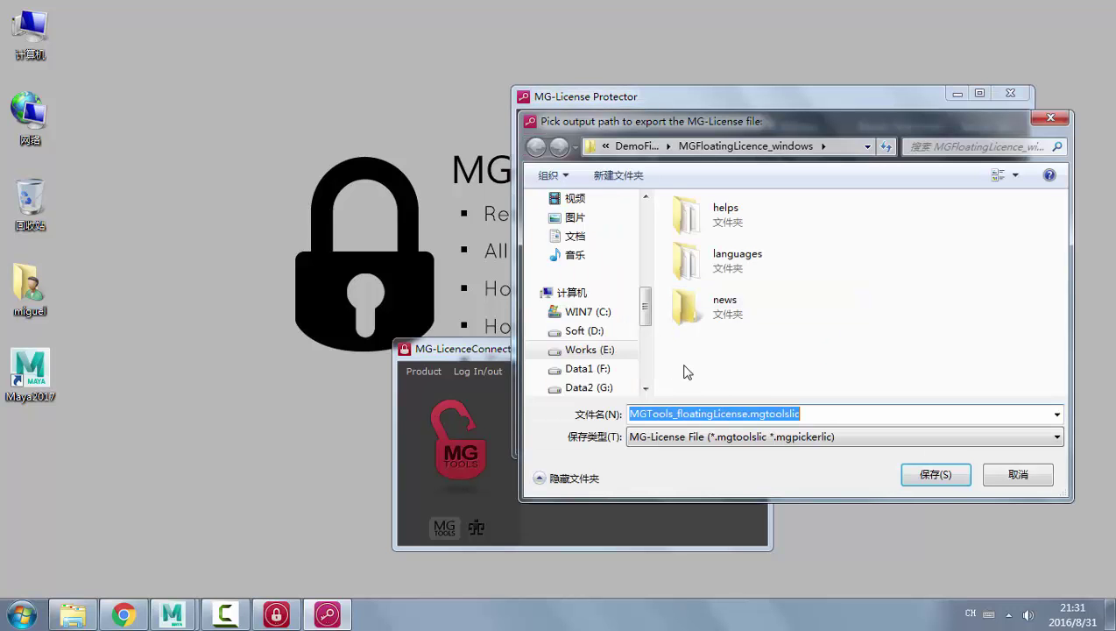
{"action": "left_click", "coordinate": [774, 413]}
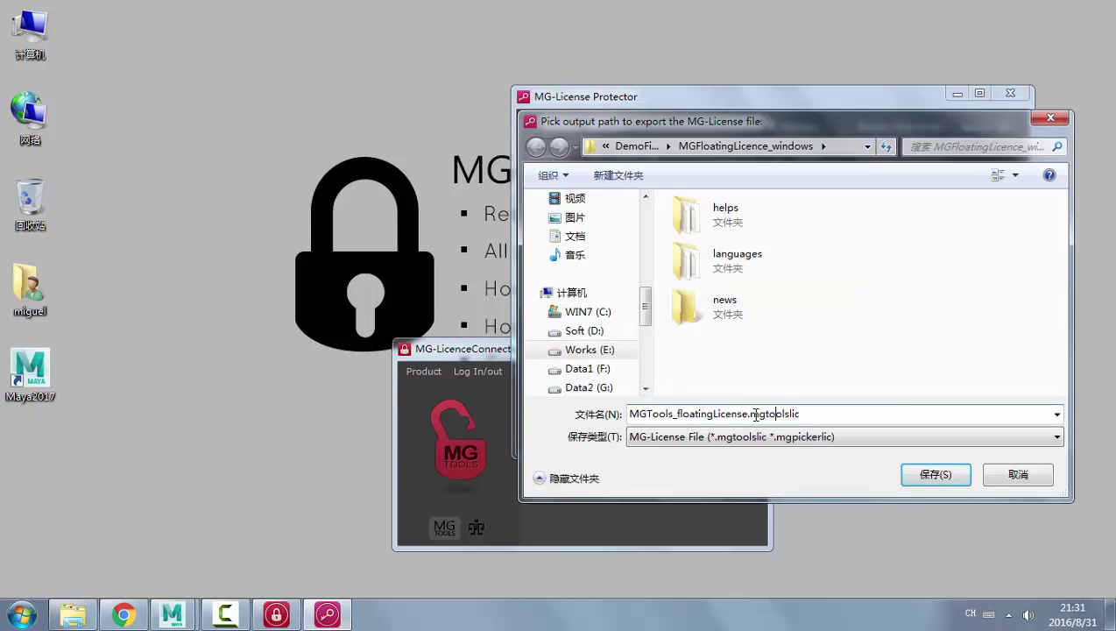
{"action": "left_click_drag", "start_coordinate": [751, 417], "coordinate": [822, 415]}
{"action": "left_click", "coordinate": [822, 415]}
Create a new folder named 'licences' in the program folder and open it.
{"action": "left_click", "coordinate": [515, 349]}
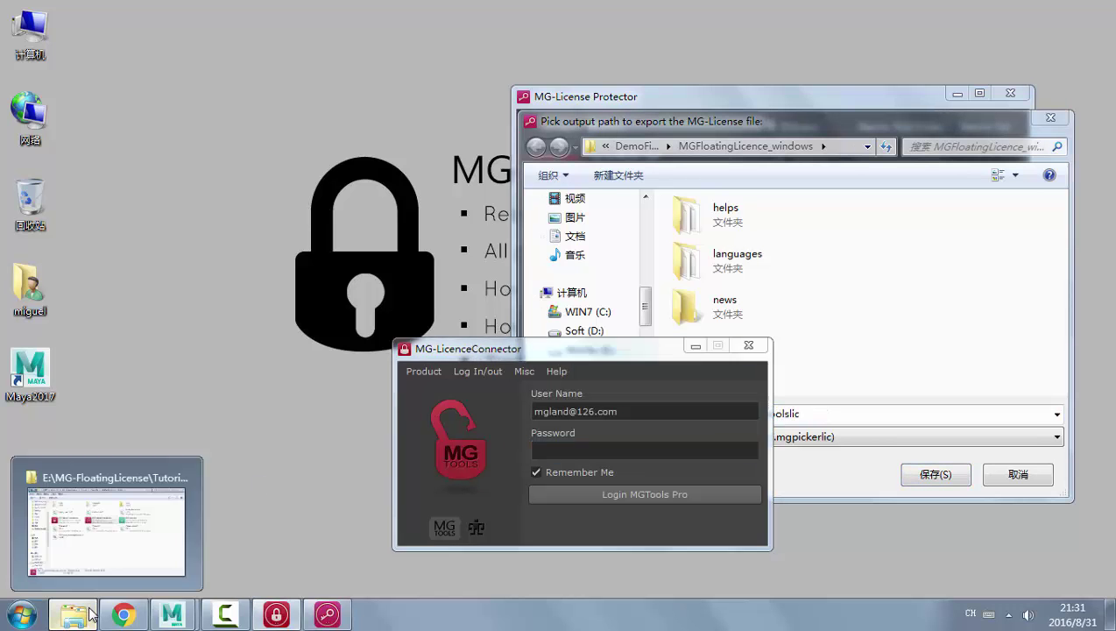
{"action": "left_click", "coordinate": [93, 603]}
{"action": "left_click", "coordinate": [555, 549]}
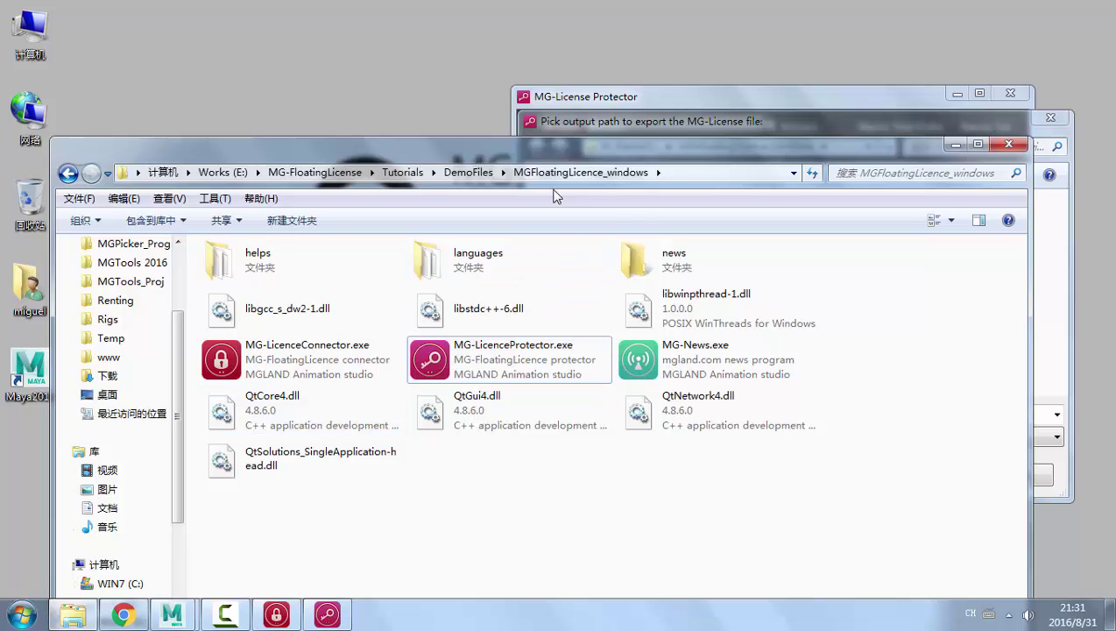
{"action": "right_click", "coordinate": [528, 516]}
{"action": "mouse_move", "coordinate": [657, 482]}
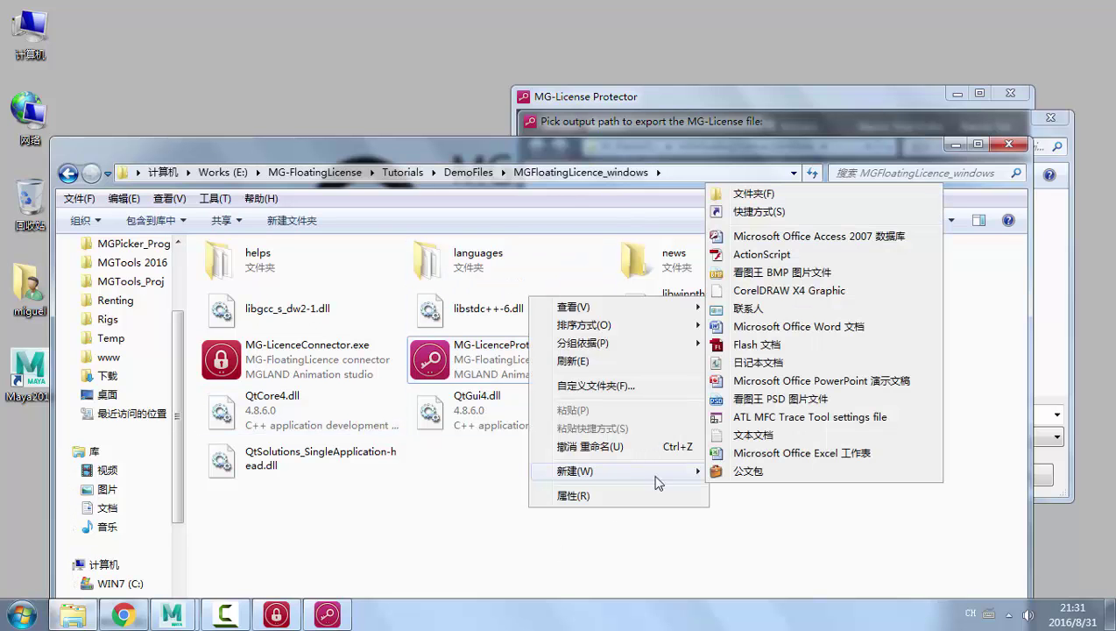
{"action": "left_click", "coordinate": [743, 193]}
{"action": "key", "text": "BackSpace"}
{"action": "type", "text": "licences"}
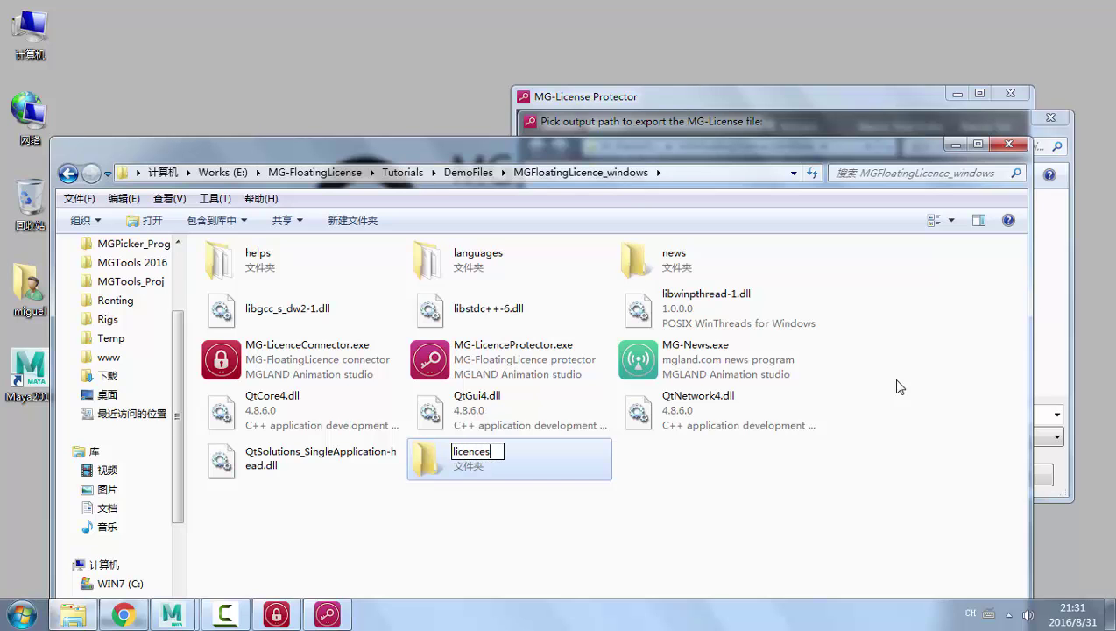
{"action": "key", "text": "Return"}
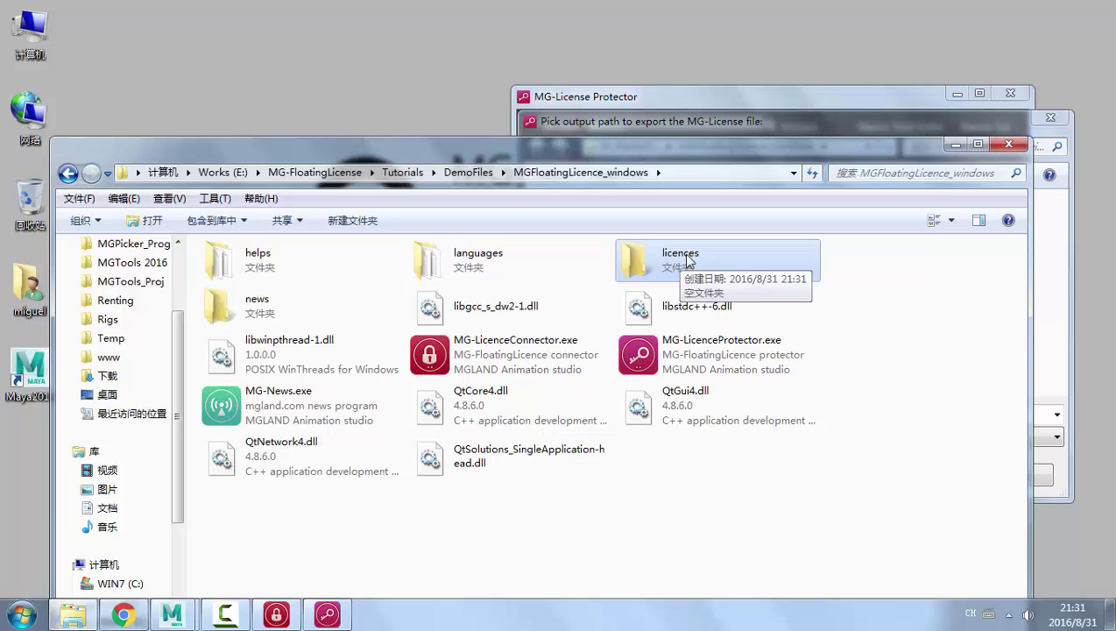
{"action": "double_click", "coordinate": [655, 256]}
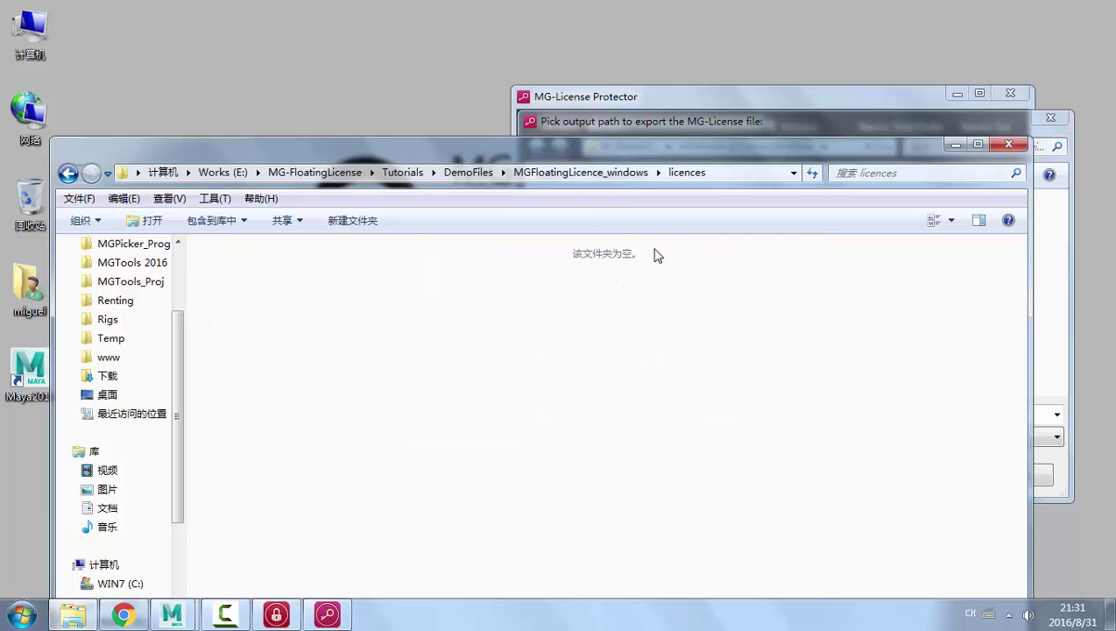
Put the licences folder path before the file name and save the licence there.
{"action": "left_click", "coordinate": [722, 171]}
{"action": "key", "text": "ctrl+c"}
{"action": "key", "text": "alt+Tab"}
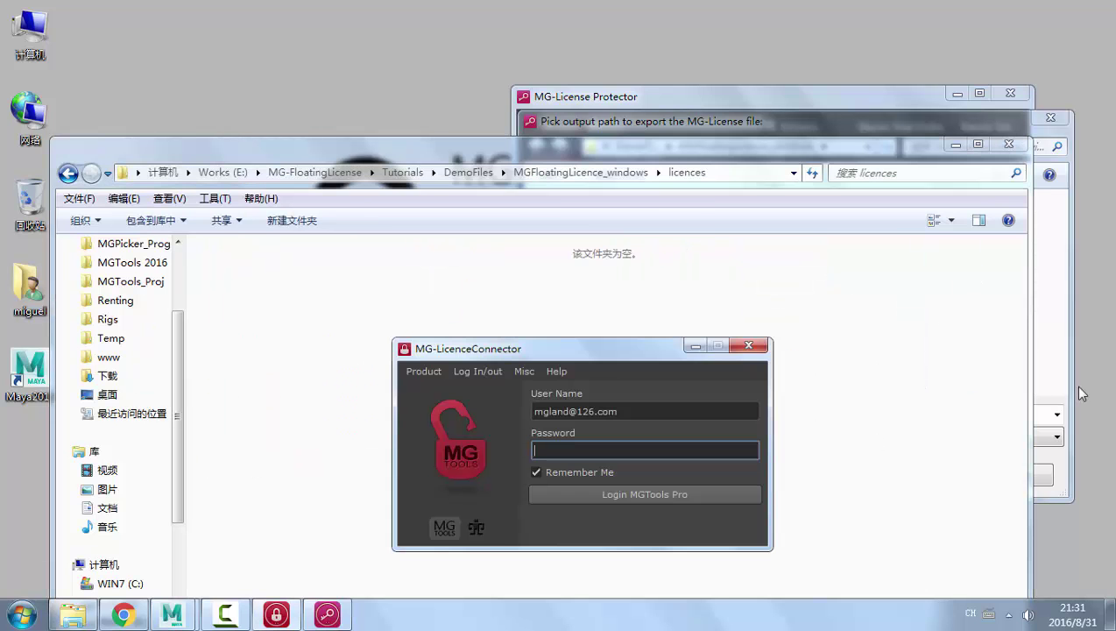
{"action": "left_click", "coordinate": [1039, 380]}
{"action": "left_click", "coordinate": [631, 413]}
{"action": "key", "text": "ctrl+v"}
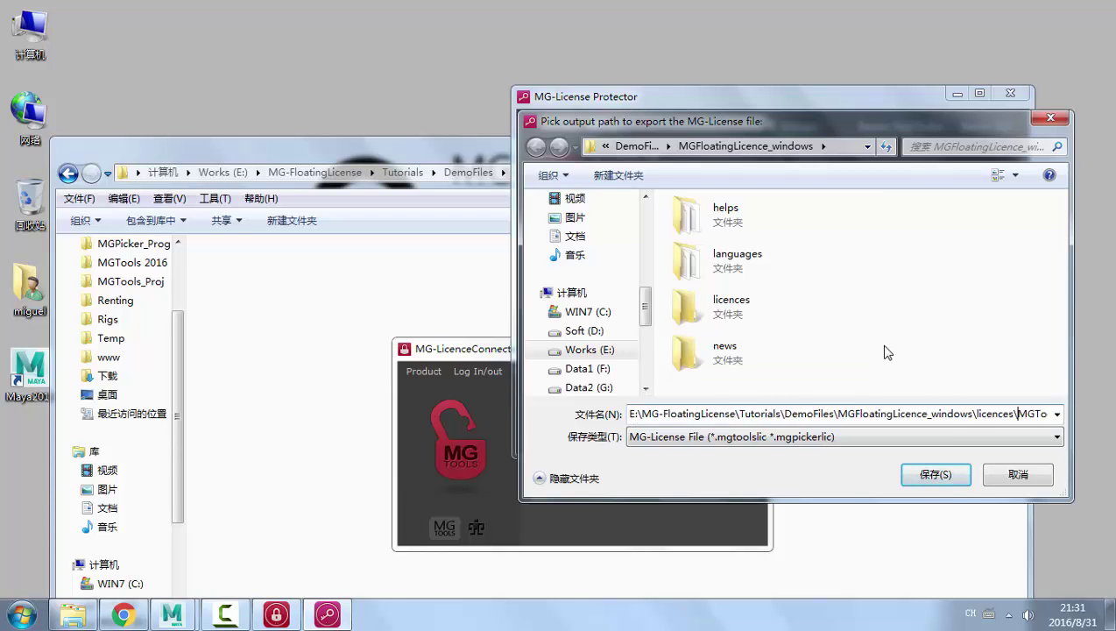
{"action": "left_click", "coordinate": [947, 479]}
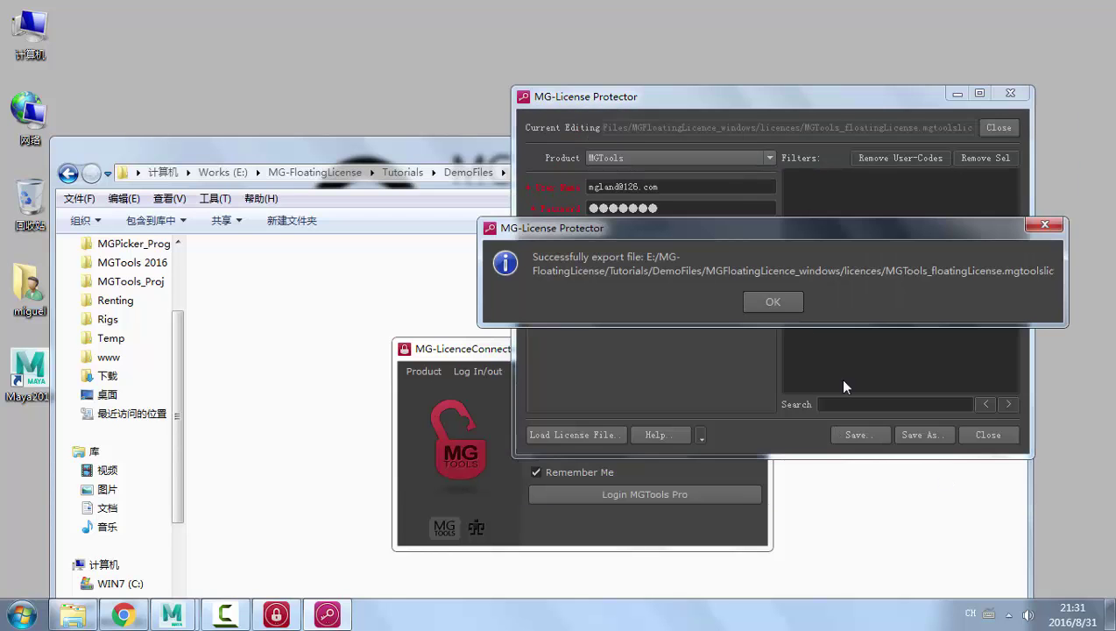
Dismiss the export success message and check the exported licence file in licences.
{"action": "left_click", "coordinate": [773, 302]}
{"action": "left_click", "coordinate": [295, 254]}
{"action": "left_click", "coordinate": [295, 254]}
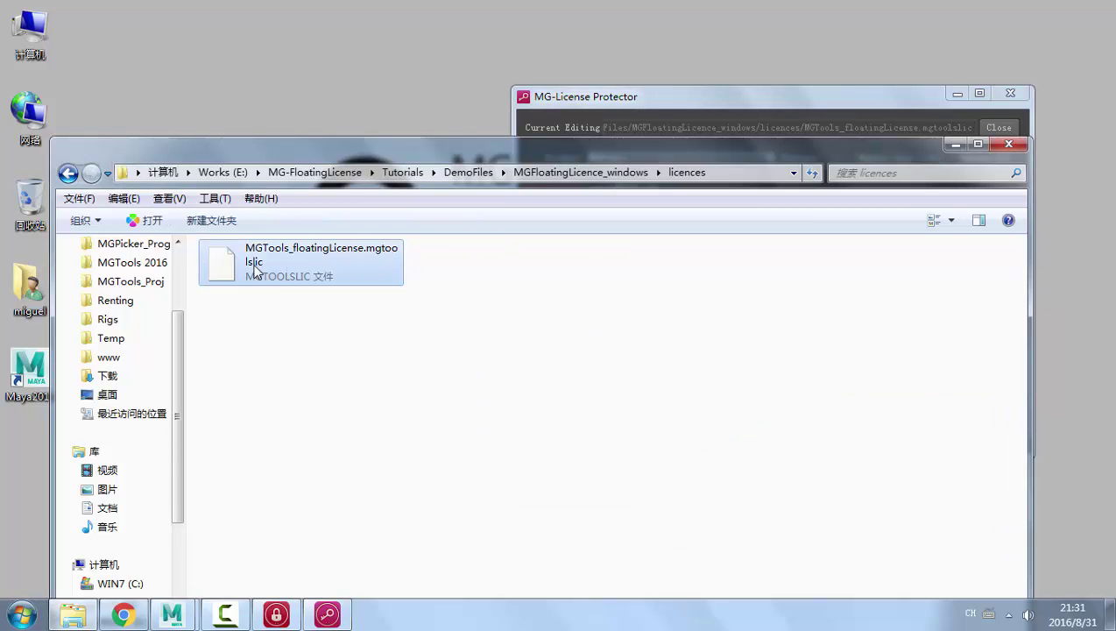
{"action": "left_click", "coordinate": [486, 350]}
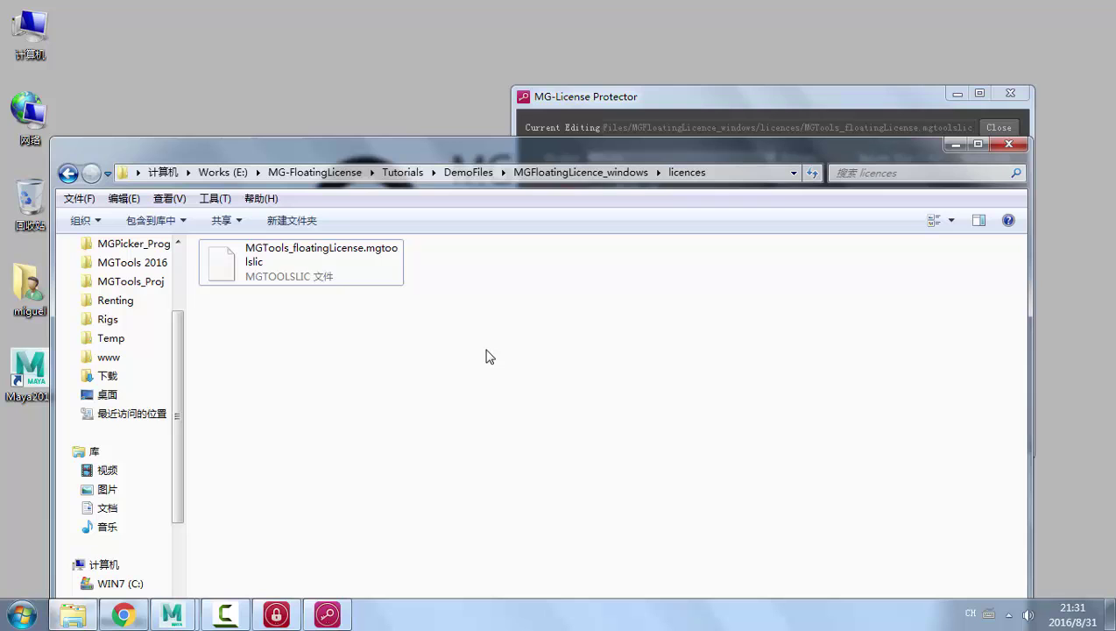
{"action": "left_click", "coordinate": [289, 272]}
{"action": "left_click", "coordinate": [631, 97]}
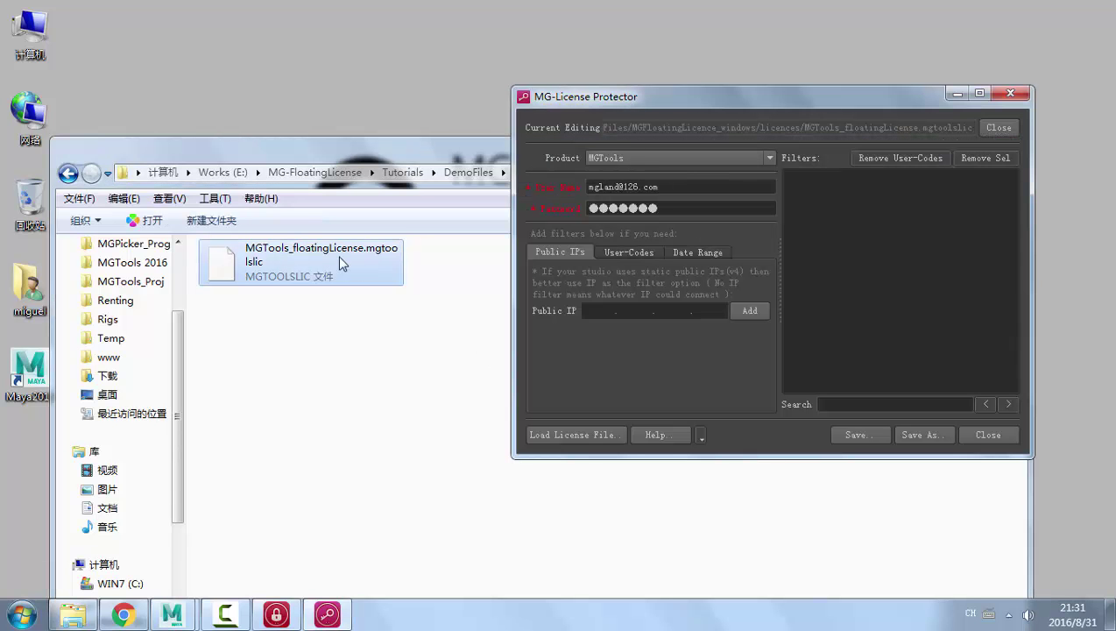
{"action": "left_click", "coordinate": [371, 302]}
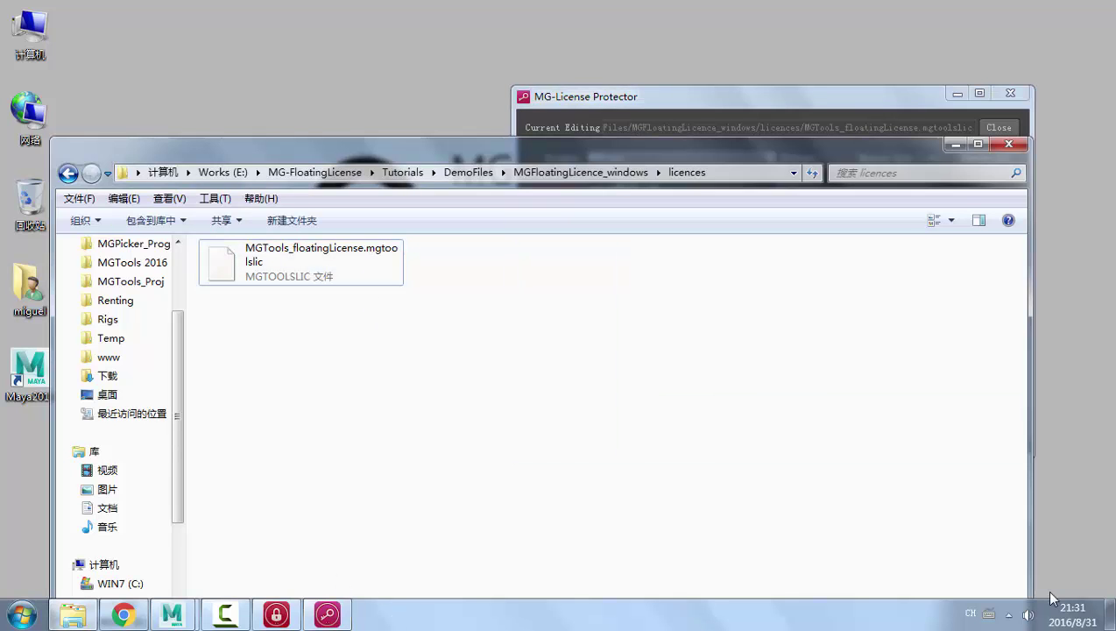
Log in to all server licences from the tray connector, then switch to MG-Picker Studio.
{"action": "left_click", "coordinate": [1008, 614]}
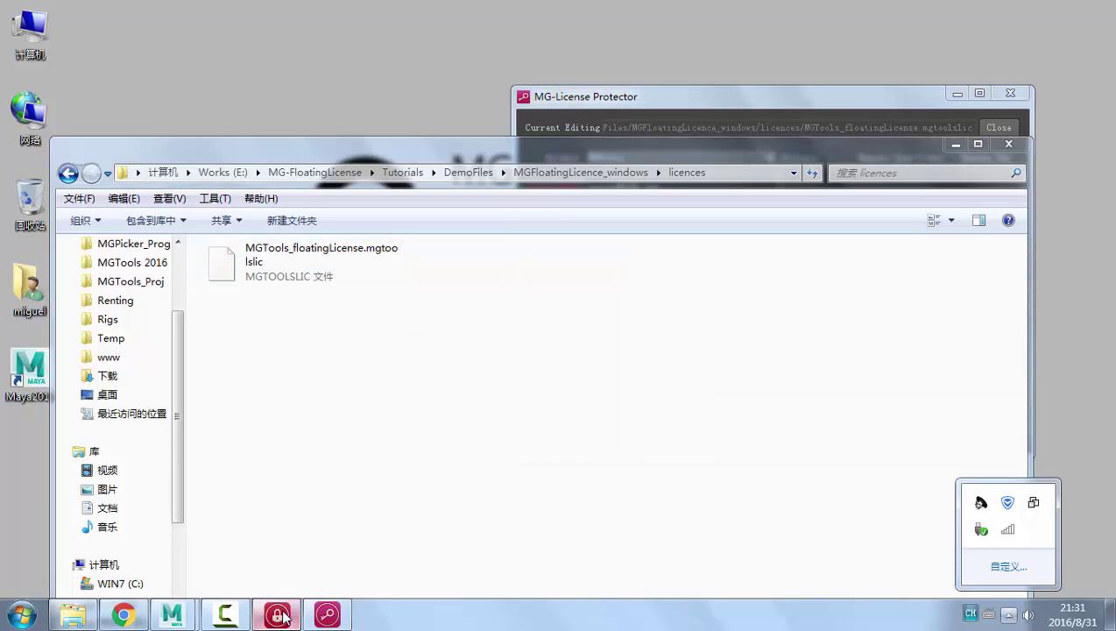
{"action": "left_click", "coordinate": [282, 615]}
{"action": "left_click", "coordinate": [513, 372]}
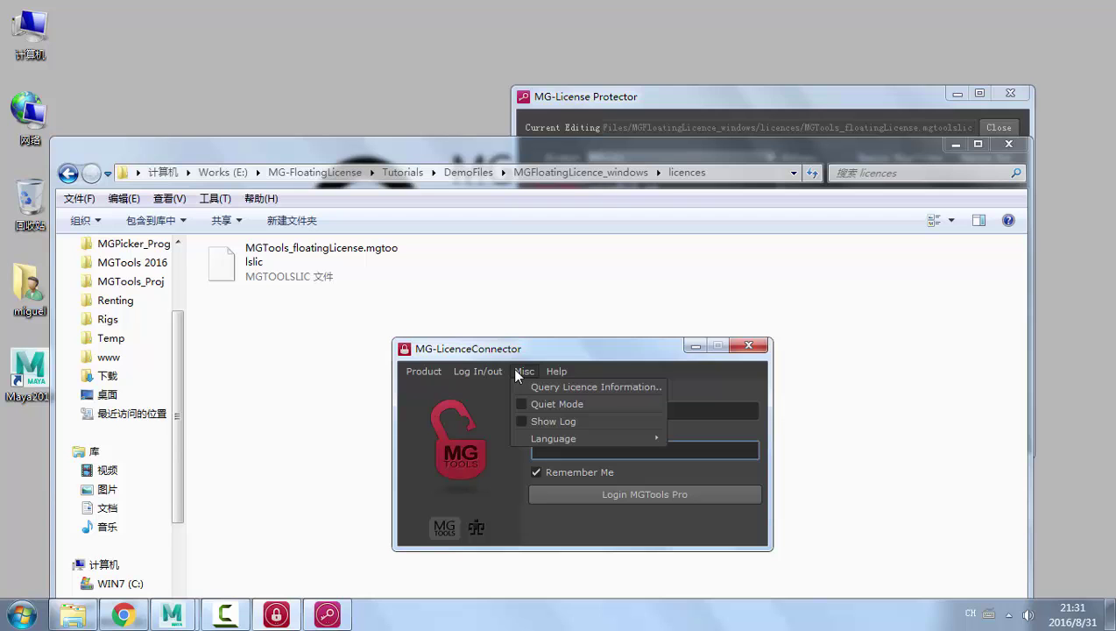
{"action": "mouse_move", "coordinate": [476, 372]}
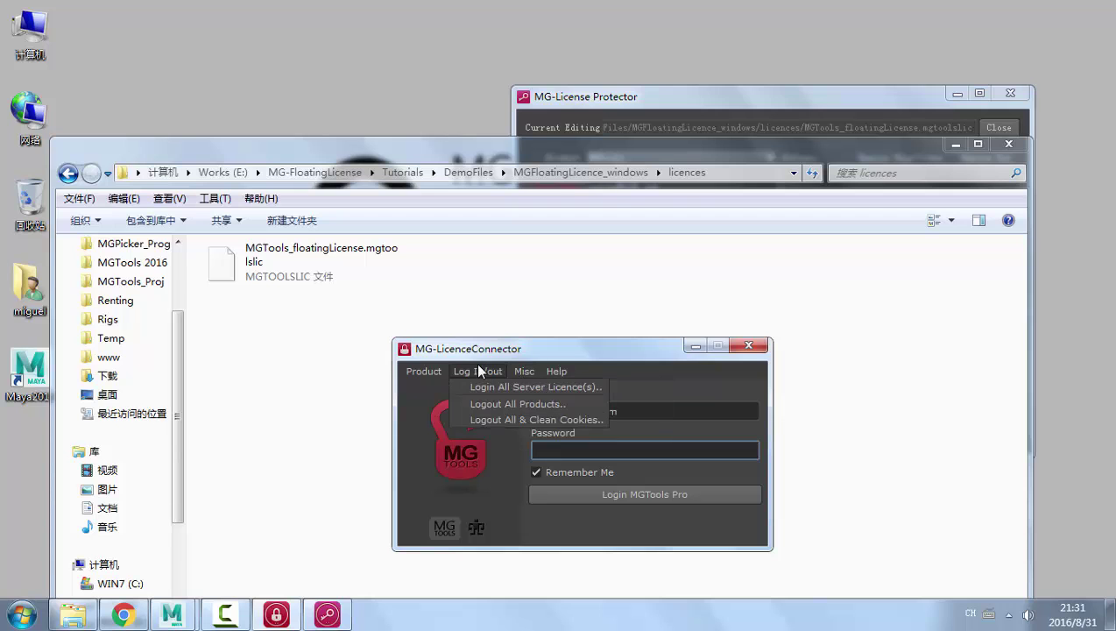
{"action": "left_click", "coordinate": [524, 390]}
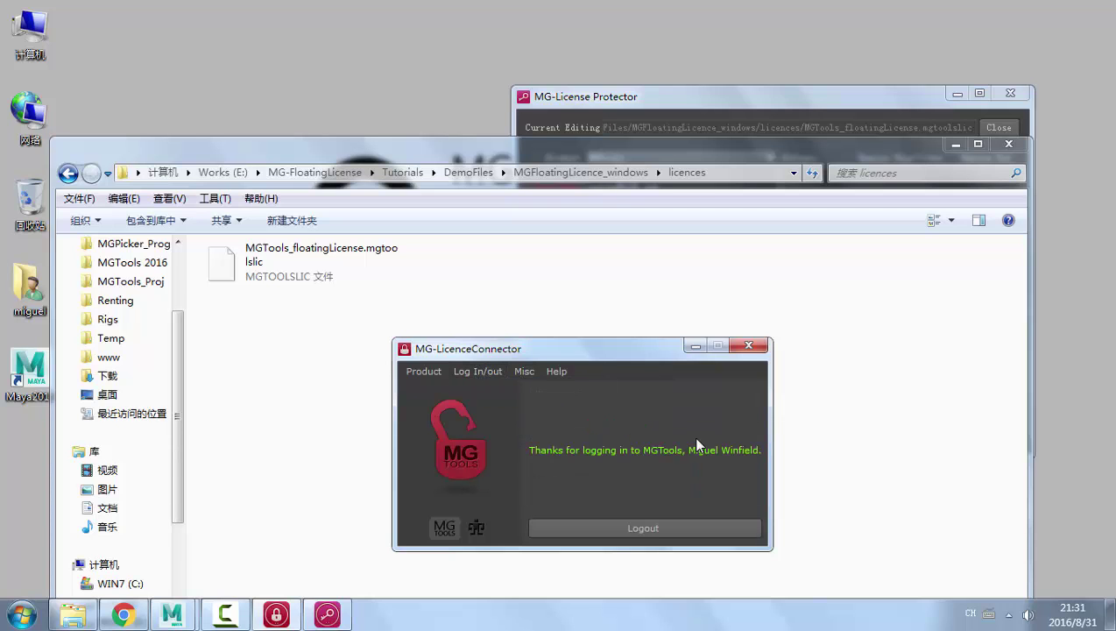
{"action": "left_click_drag", "start_coordinate": [579, 453], "coordinate": [646, 456]}
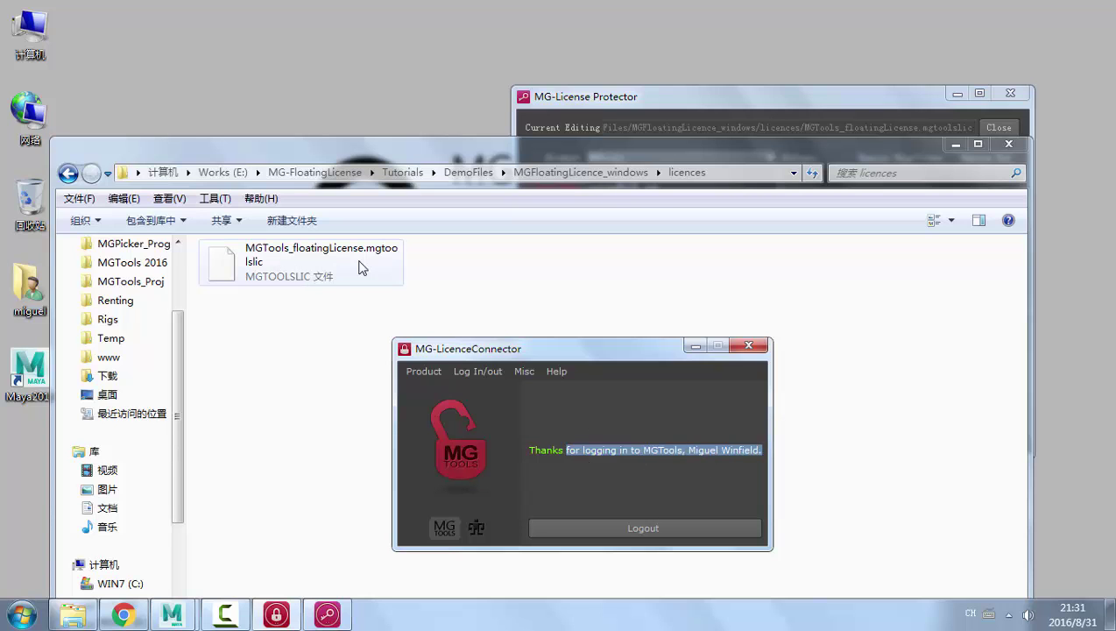
{"action": "left_click_drag", "start_coordinate": [587, 447], "coordinate": [658, 444]}
{"action": "left_click", "coordinate": [662, 444]}
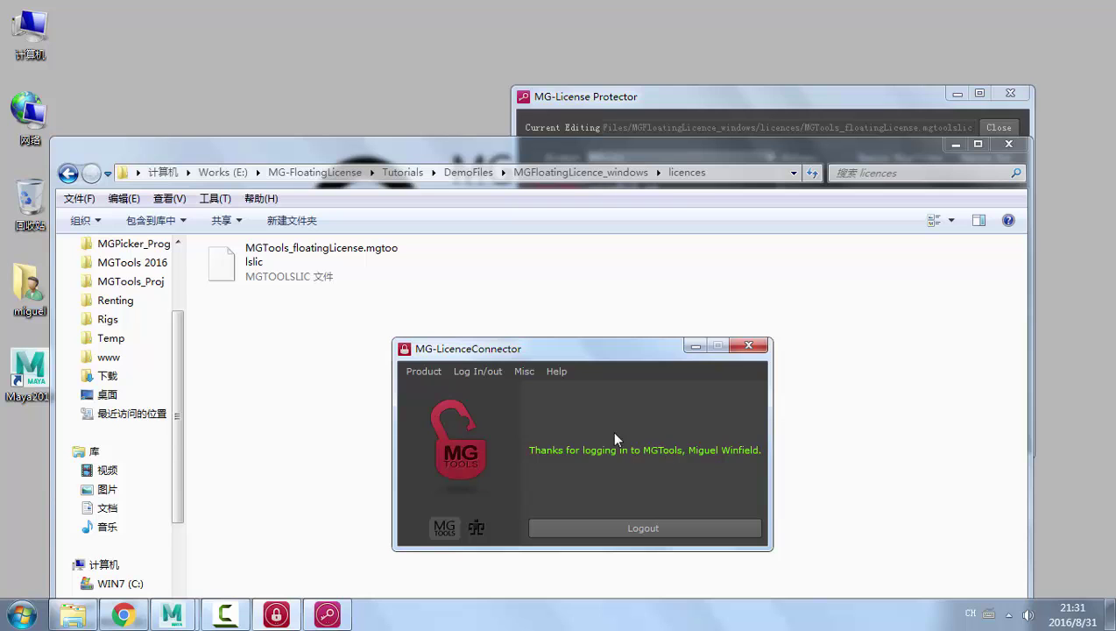
{"action": "left_click", "coordinate": [473, 522]}
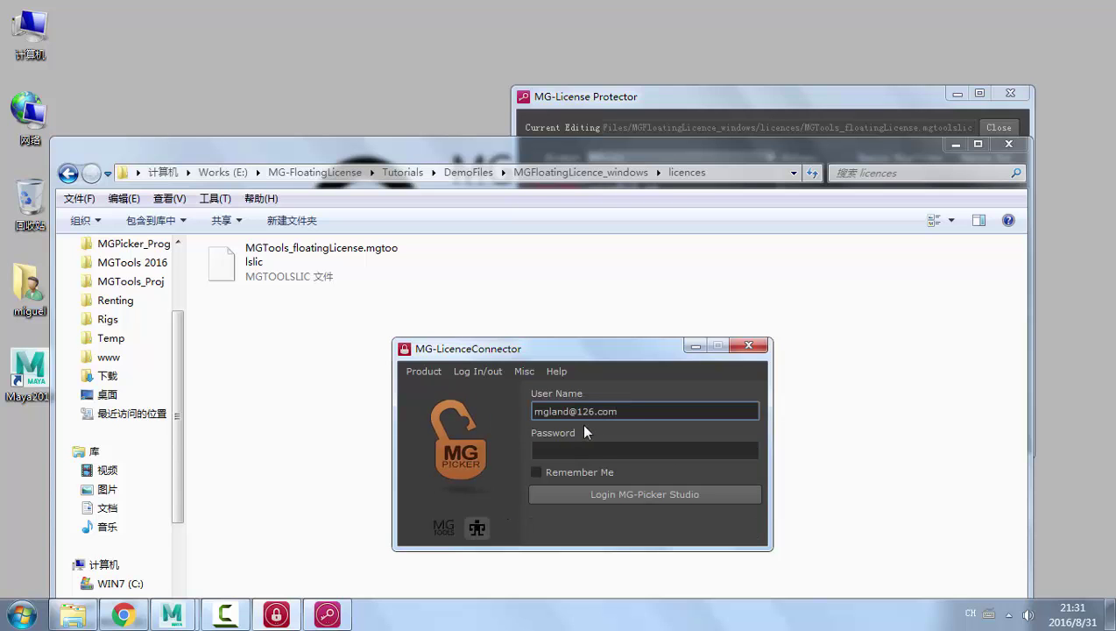
{"action": "left_click", "coordinate": [579, 451]}
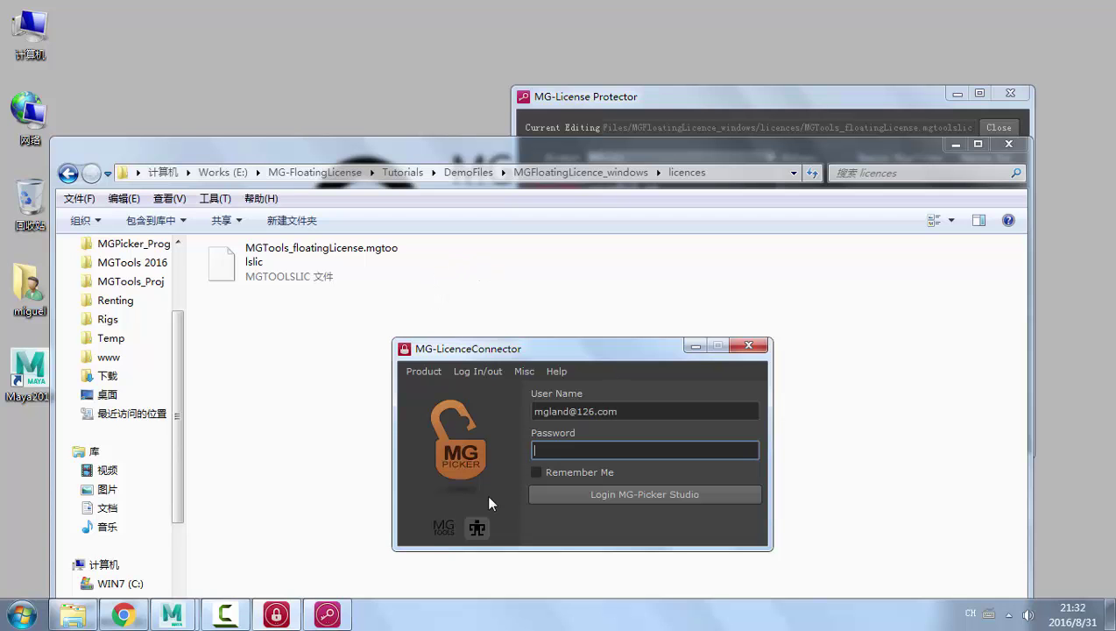
Set the protector's product to MGPicker and fill in the user name and password.
{"action": "left_click", "coordinate": [748, 345]}
{"action": "left_click", "coordinate": [655, 114]}
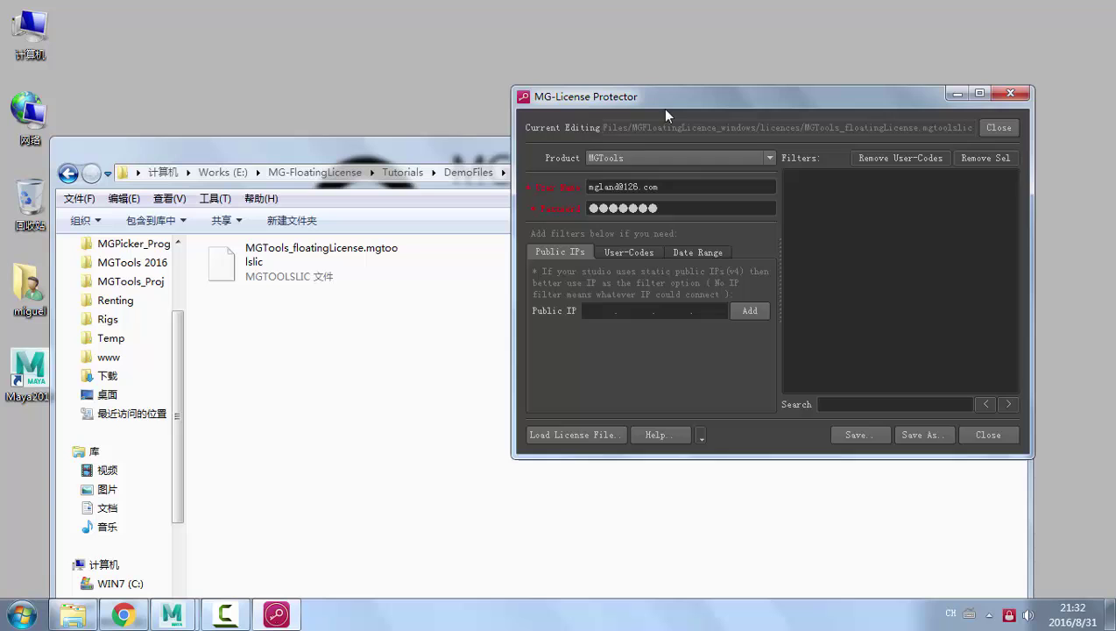
{"action": "left_click", "coordinate": [673, 158]}
{"action": "left_click", "coordinate": [635, 177]}
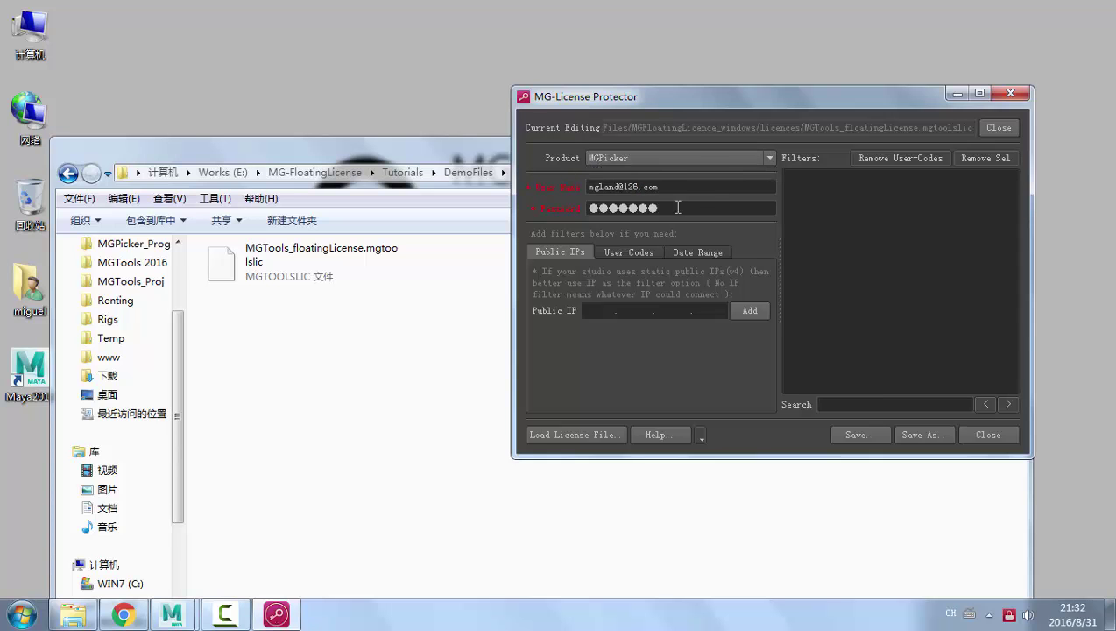
{"action": "left_click", "coordinate": [650, 187]}
{"action": "left_click", "coordinate": [677, 210]}
{"action": "left_click", "coordinate": [915, 377]}
{"action": "left_click", "coordinate": [858, 435]}
Save the MGPicker floating licence into the licences folder.
{"action": "left_click", "coordinate": [931, 434]}
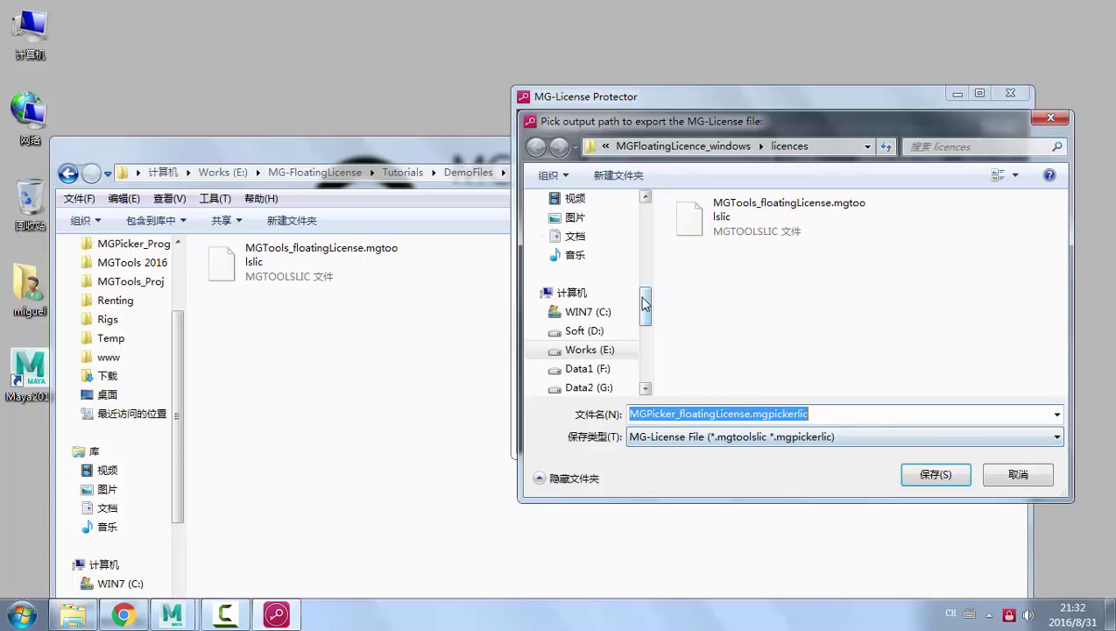
{"action": "left_click", "coordinate": [928, 480]}
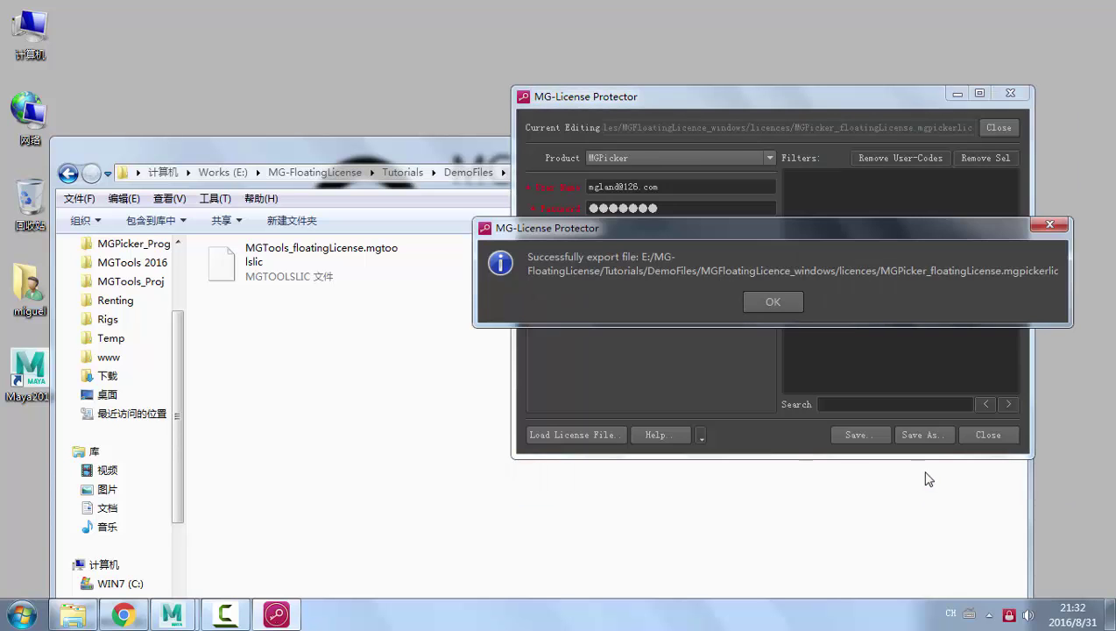
{"action": "left_click", "coordinate": [778, 302]}
{"action": "left_click", "coordinate": [471, 360]}
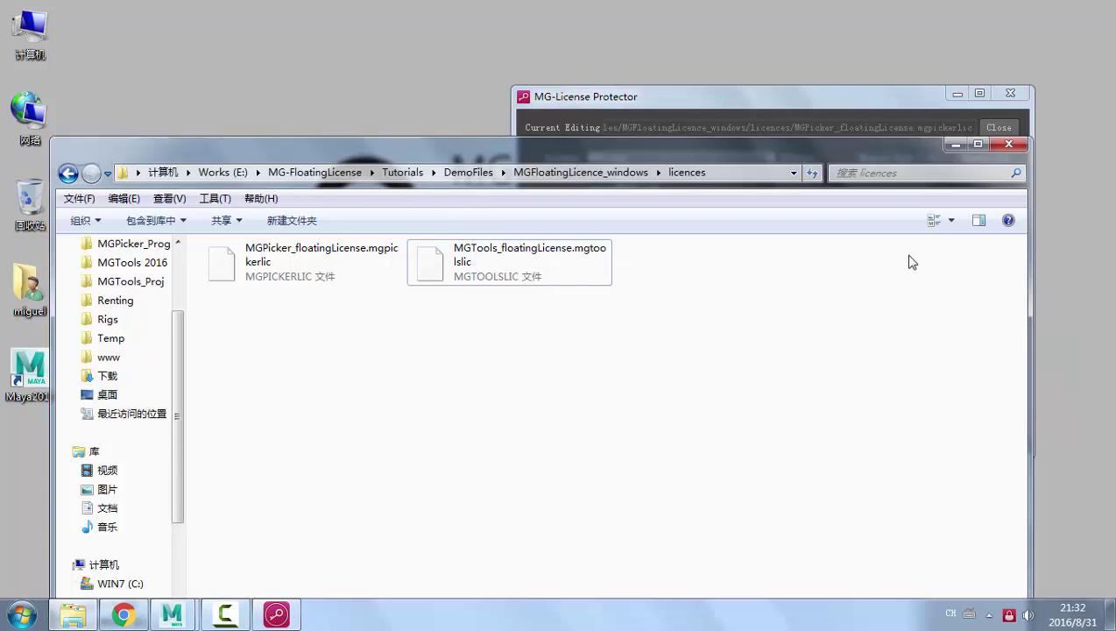
{"action": "left_click", "coordinate": [958, 94]}
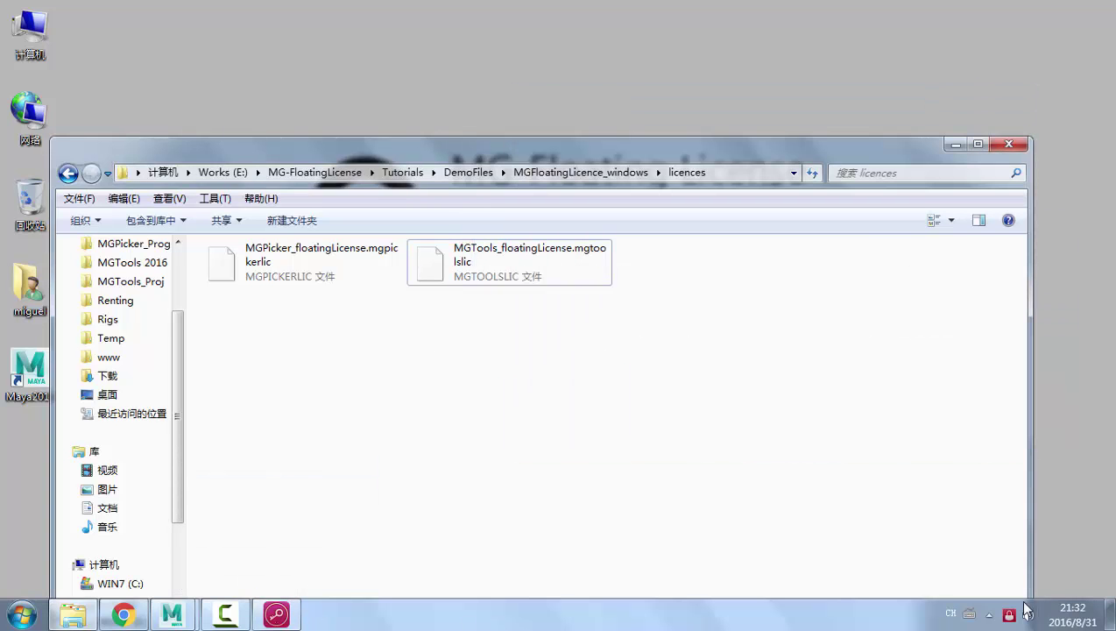
Quit and relaunch MG-LicenceConnector to check the MGPicker login, then launch MG-LicenceProtector.exe.
{"action": "left_click", "coordinate": [1009, 614]}
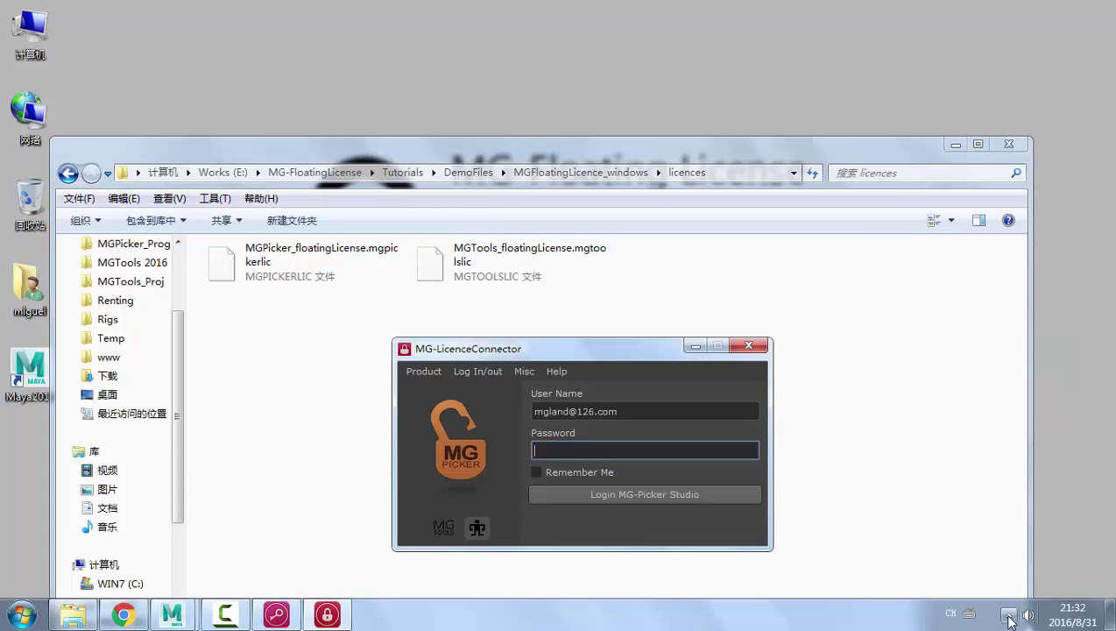
{"action": "left_click", "coordinate": [423, 370]}
{"action": "left_click", "coordinate": [432, 414]}
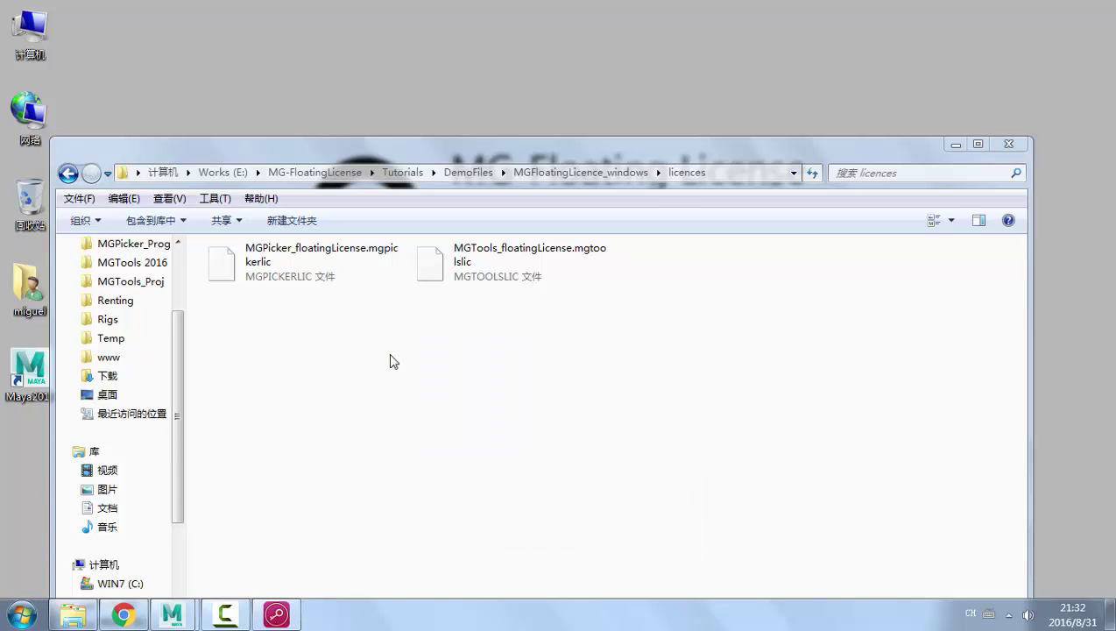
{"action": "key", "text": "BackSpace"}
{"action": "double_click", "coordinate": [534, 346]}
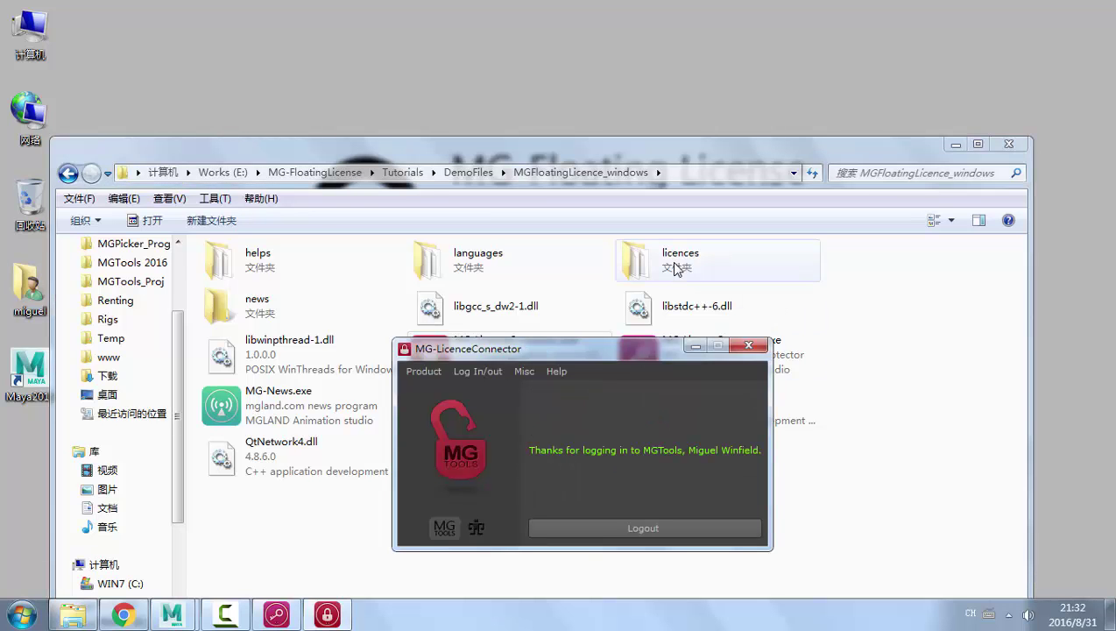
{"action": "left_click", "coordinate": [476, 529]}
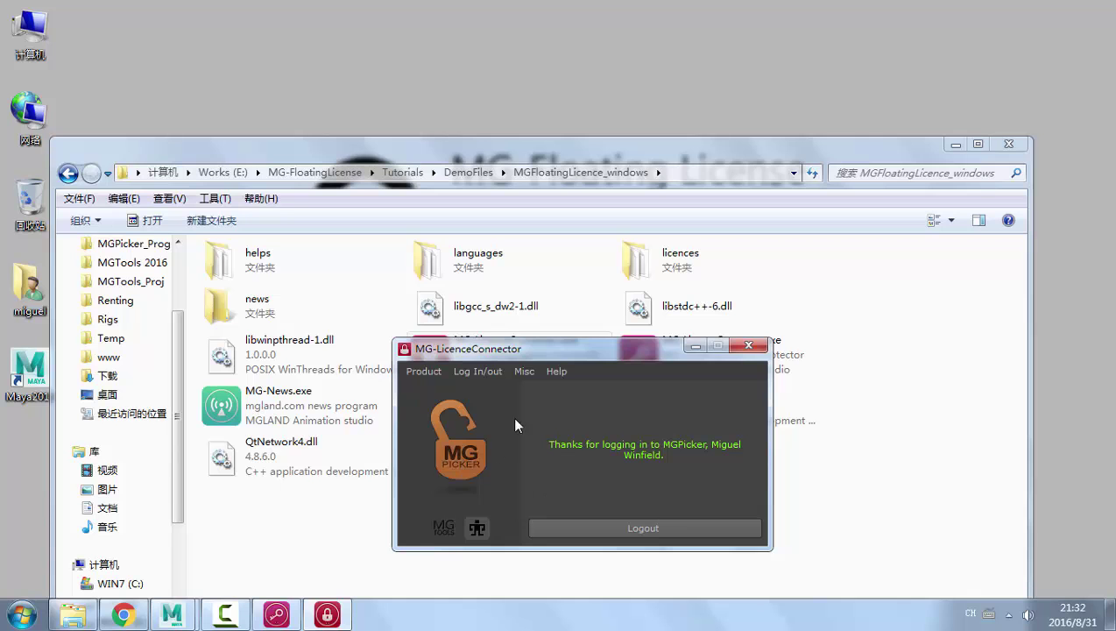
{"action": "double_click", "coordinate": [702, 357]}
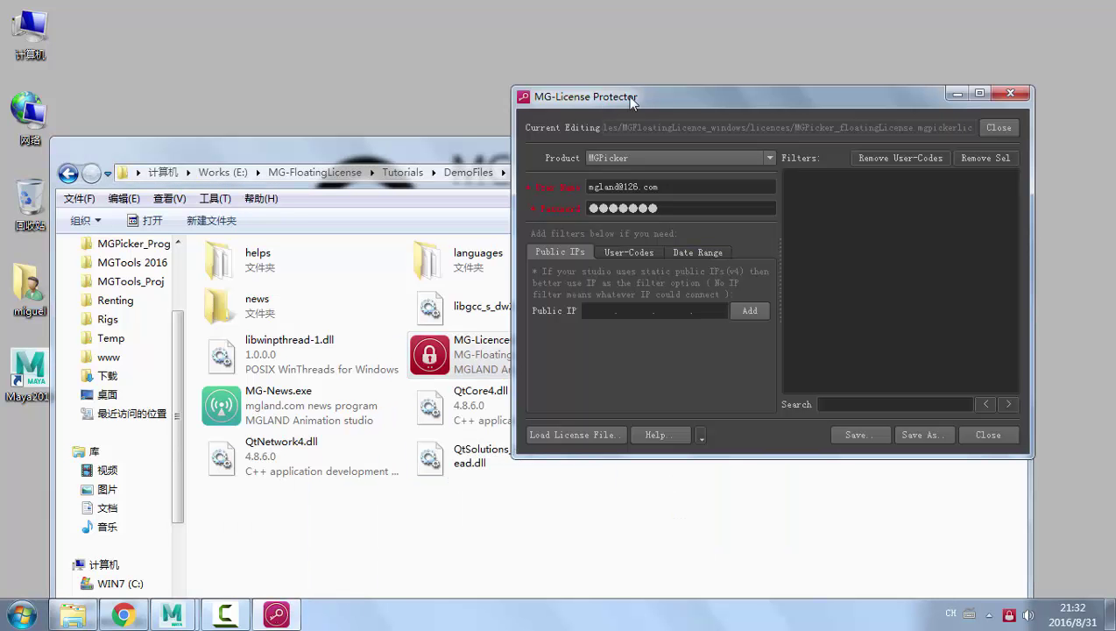
Place the caret in the Password field, then bring the MGFloatingLicence_windows Explorer window forward.
{"action": "left_click", "coordinate": [667, 210]}
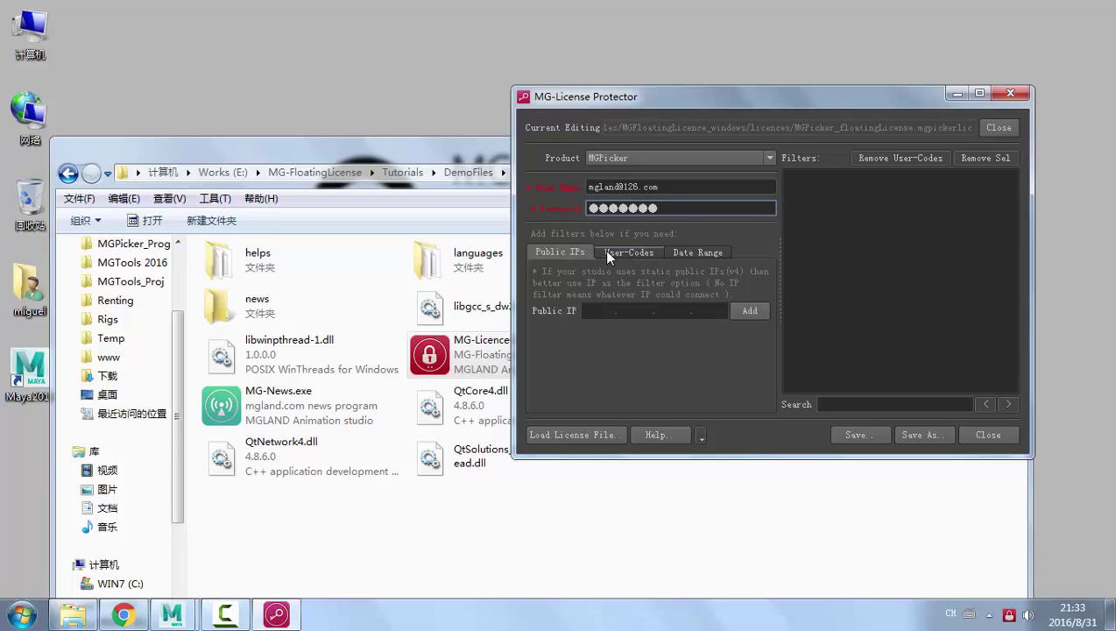
{"action": "left_click", "coordinate": [506, 517]}
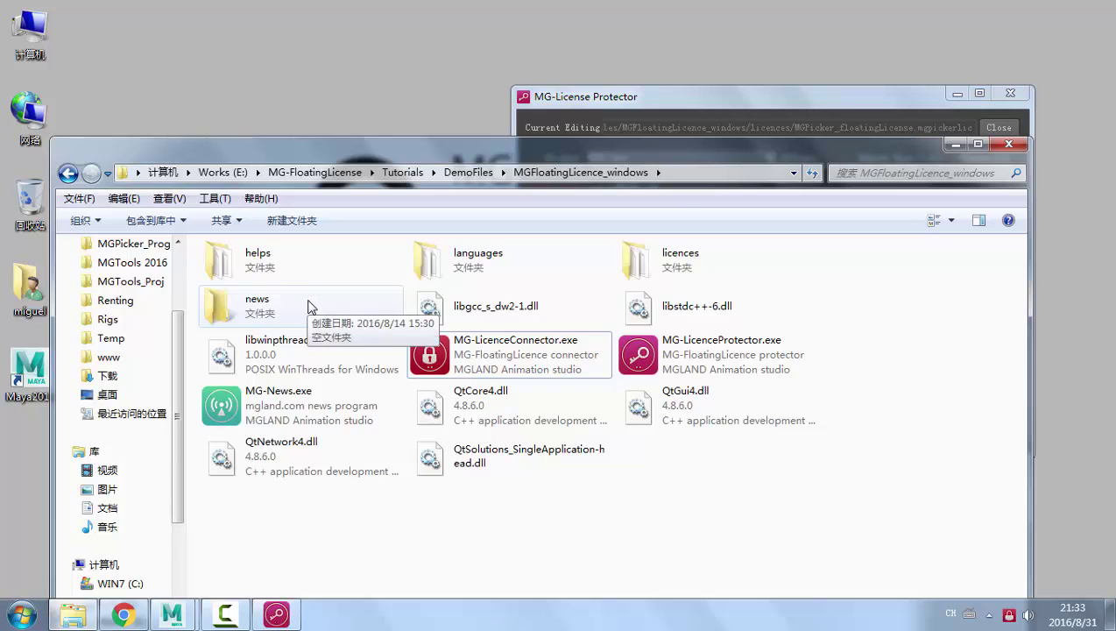
Close MG-License Protector and relaunch MG-LicenceProtector.exe from the program folder.
{"action": "double_click", "coordinate": [655, 267]}
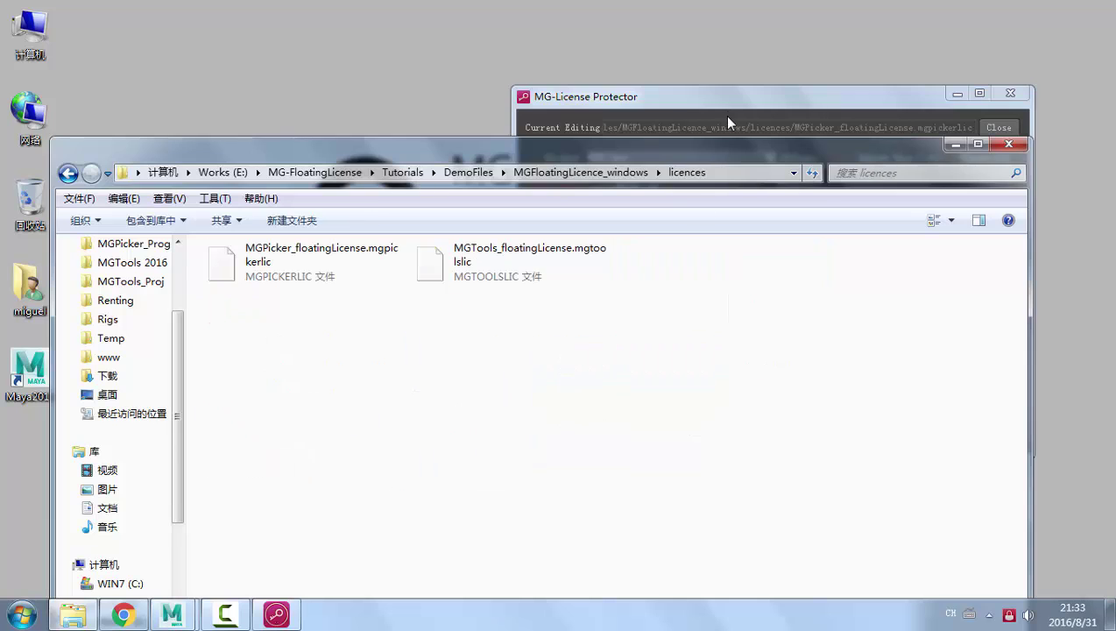
{"action": "left_click", "coordinate": [727, 114]}
{"action": "left_click", "coordinate": [995, 92]}
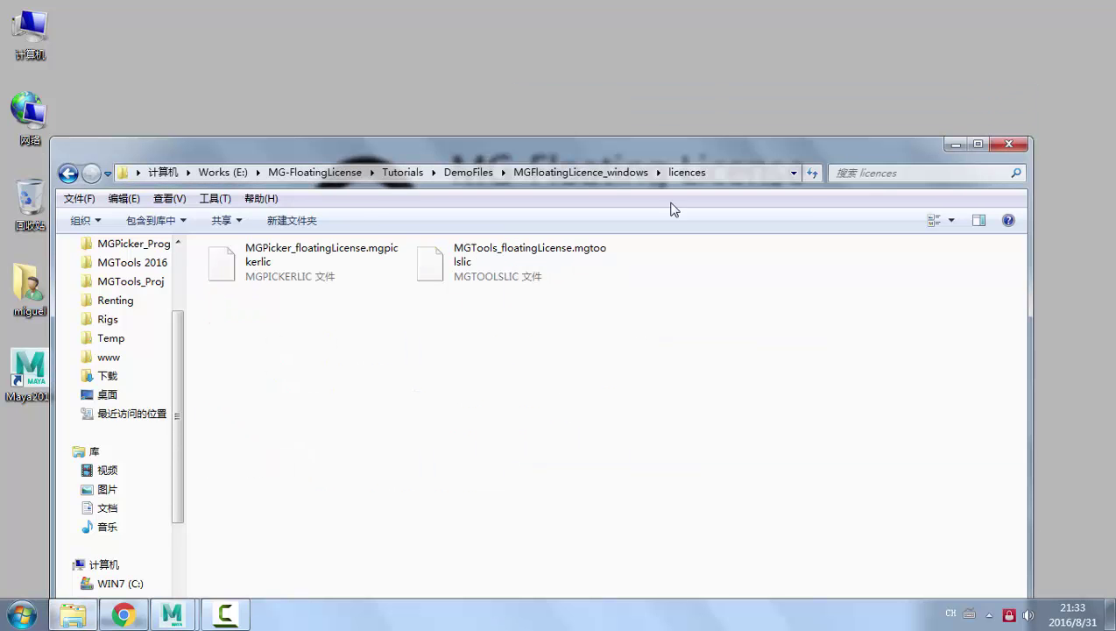
{"action": "left_click", "coordinate": [613, 172]}
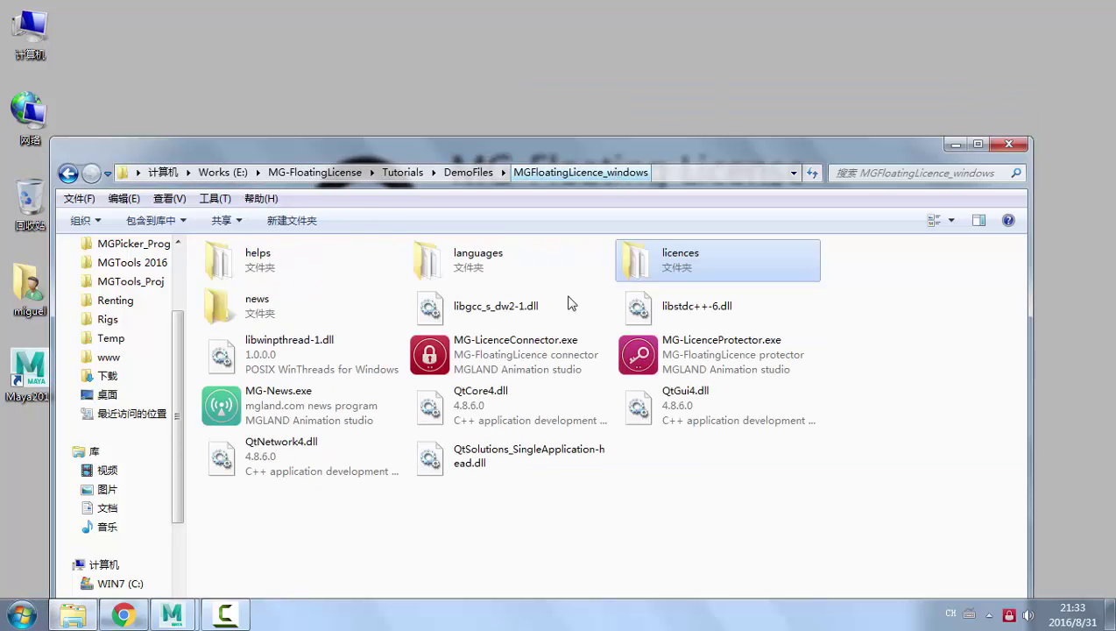
{"action": "double_click", "coordinate": [742, 358]}
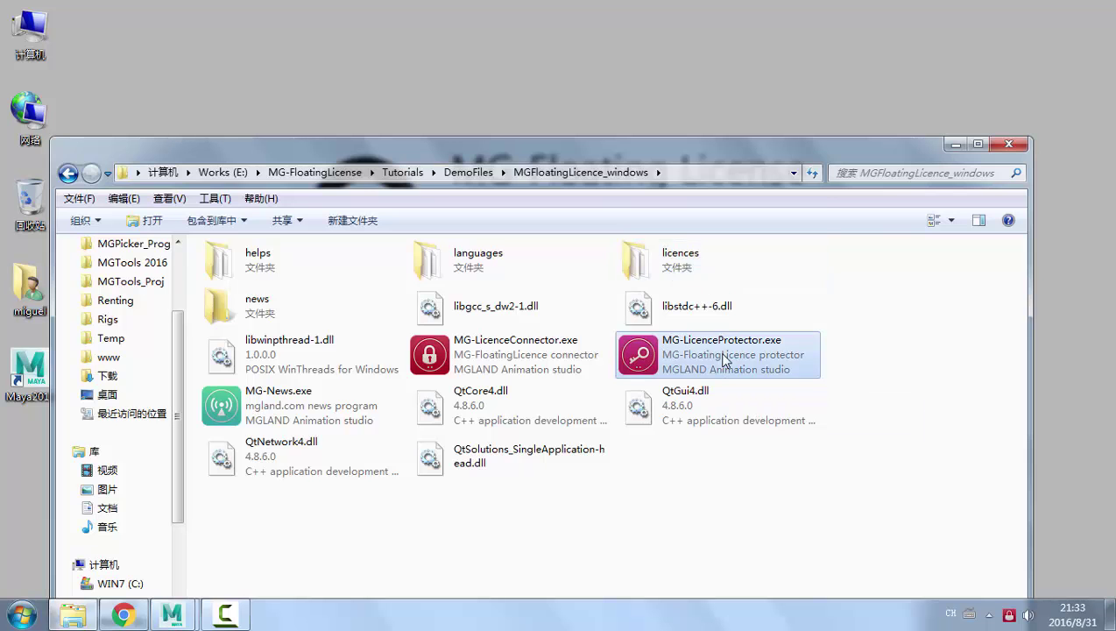
Drag MGPicker_floatingLicense.mgpickerlic from the licences folder onto the protector window.
{"action": "left_click_drag", "start_coordinate": [621, 118], "coordinate": [959, 63]}
{"action": "left_click", "coordinate": [568, 156]}
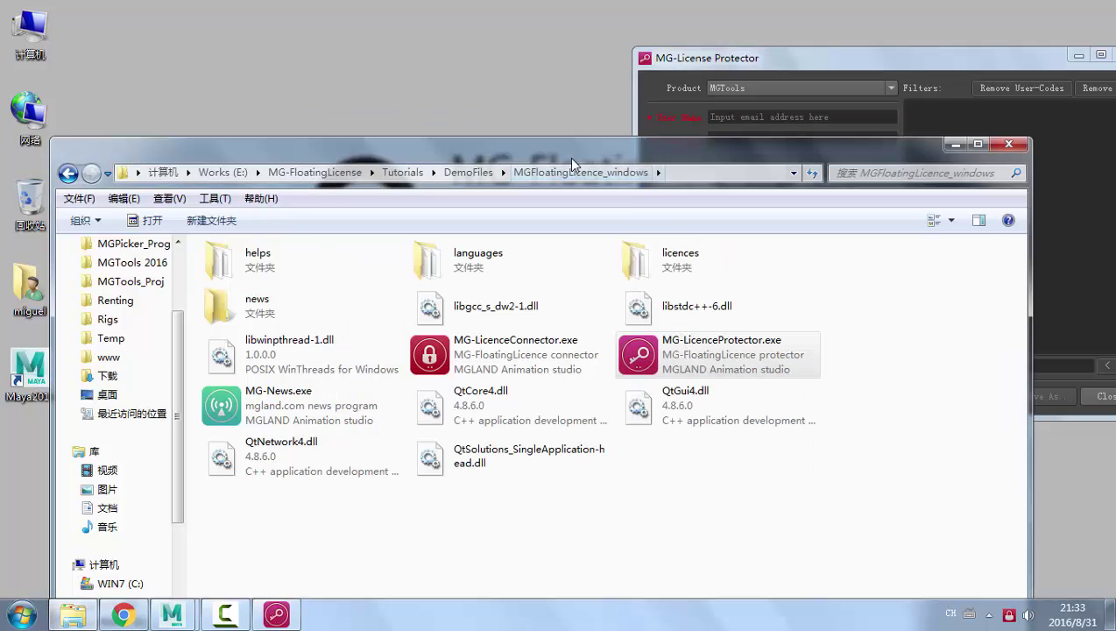
{"action": "double_click", "coordinate": [644, 257]}
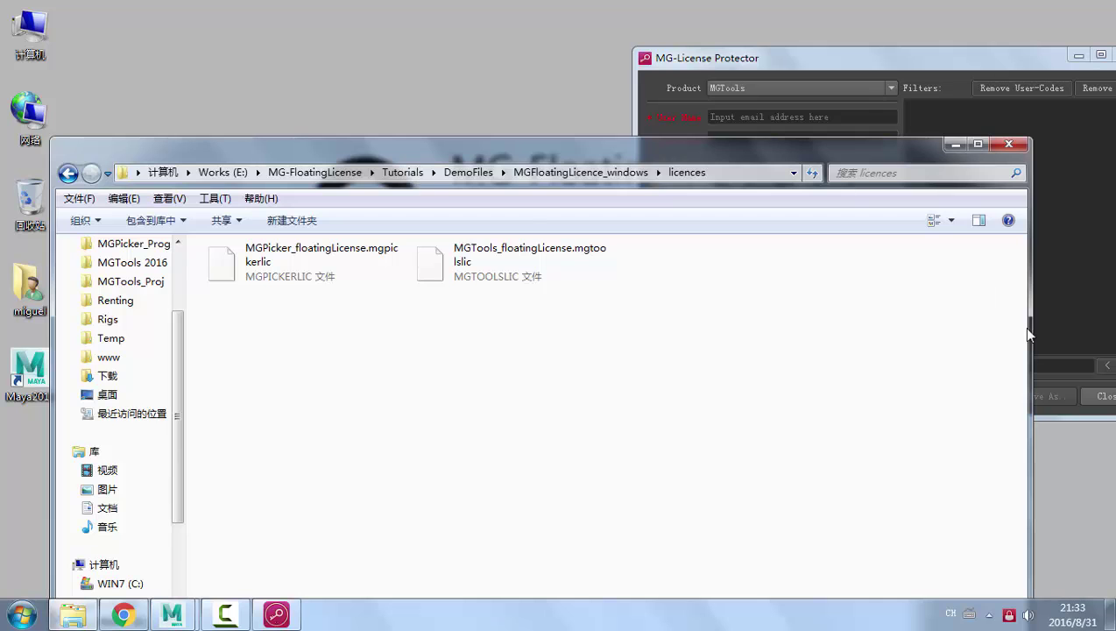
{"action": "left_click_drag", "start_coordinate": [1031, 316], "coordinate": [578, 315]}
{"action": "left_click_drag", "start_coordinate": [221, 263], "coordinate": [946, 279]}
{"action": "left_click_drag", "start_coordinate": [904, 70], "coordinate": [717, 119]}
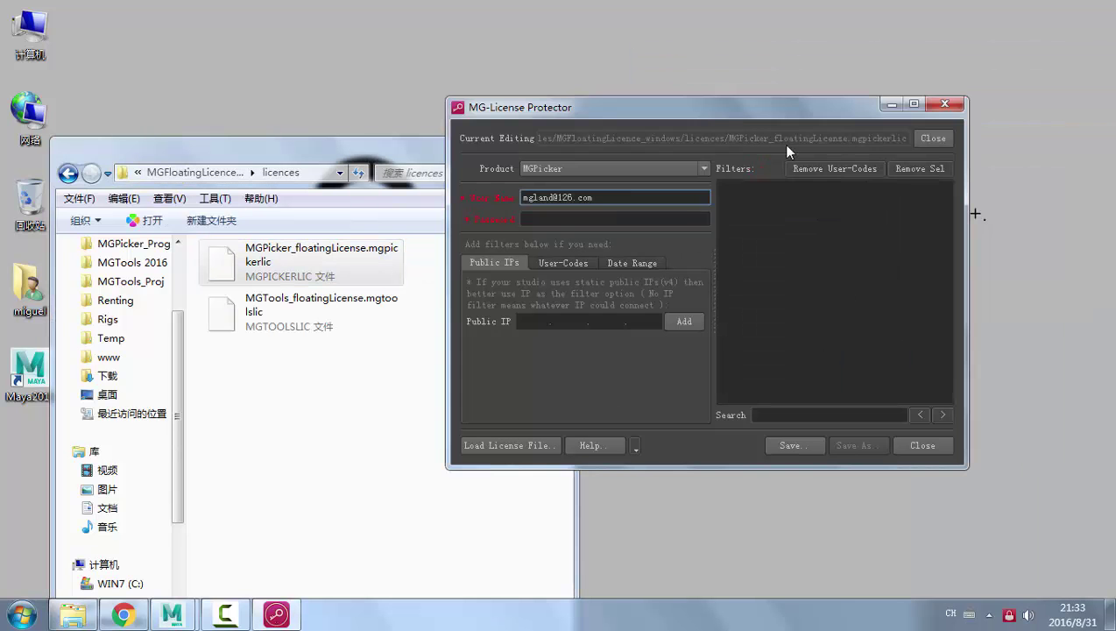
Type the floating licence password into the Password field.
{"action": "left_click", "coordinate": [630, 215]}
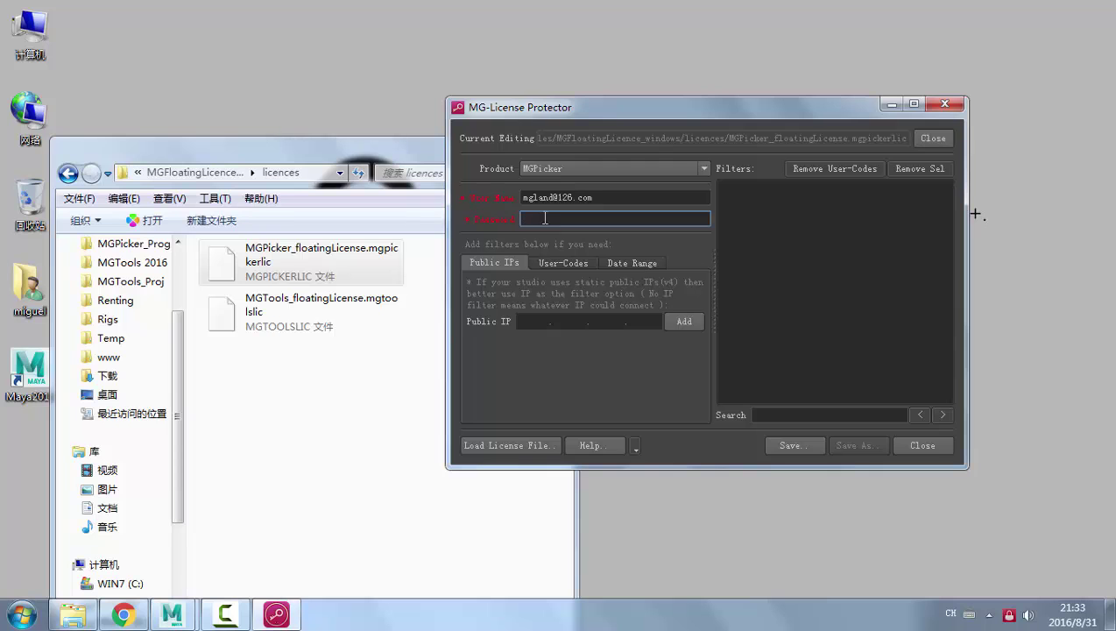
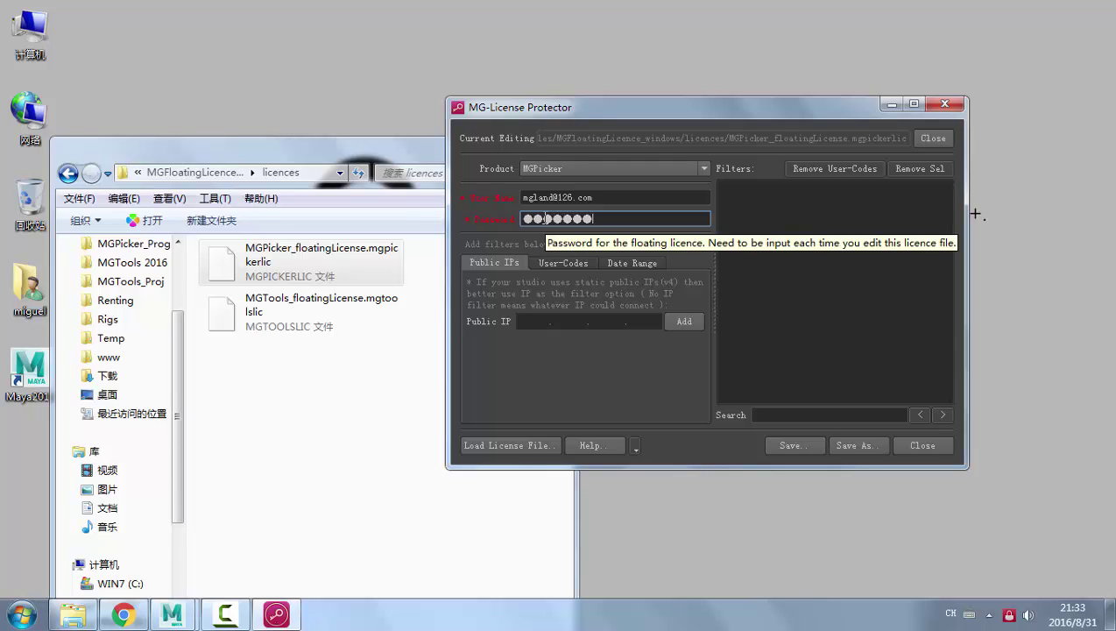
{"action": "double_click", "coordinate": [562, 219]}
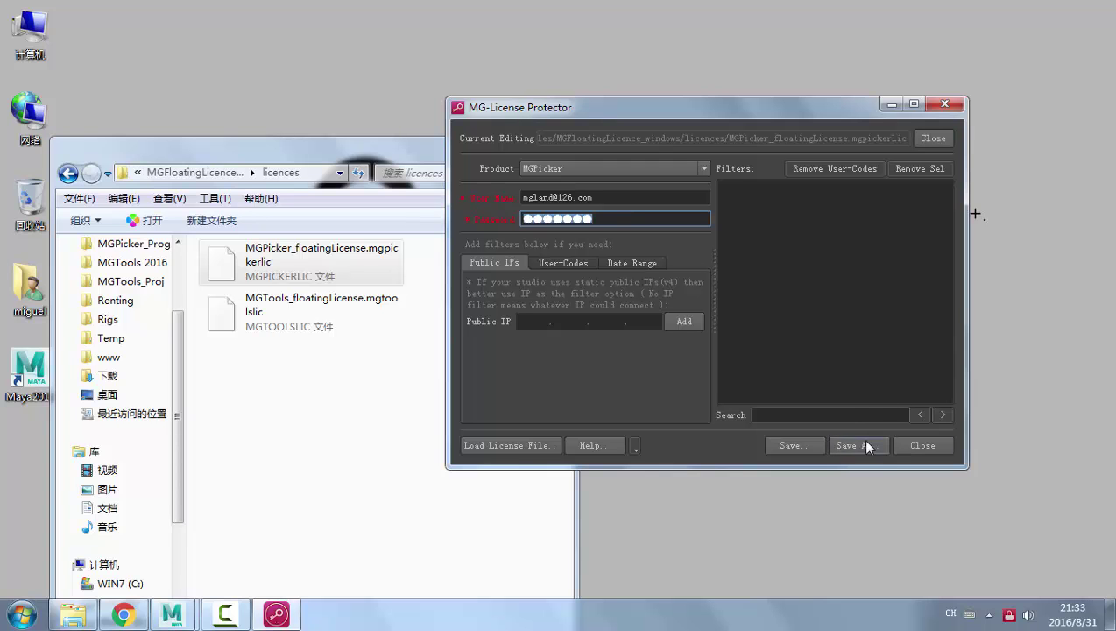
{"action": "left_click", "coordinate": [790, 358]}
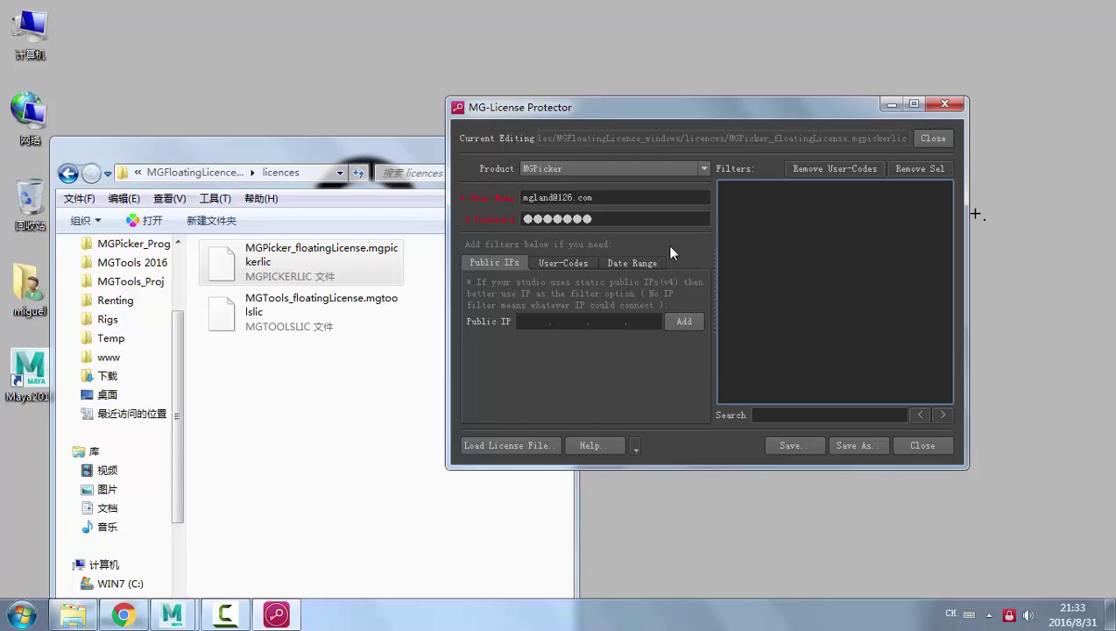
{"action": "left_click", "coordinate": [533, 323]}
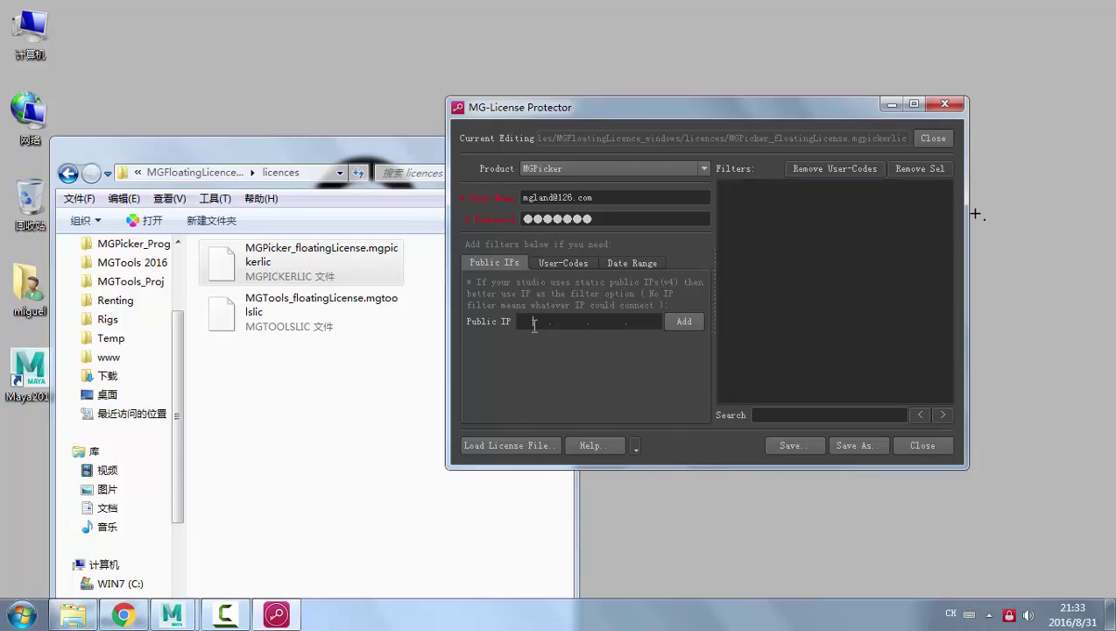
{"action": "left_click_drag", "start_coordinate": [602, 218], "coordinate": [502, 221]}
{"action": "left_click", "coordinate": [611, 218]}
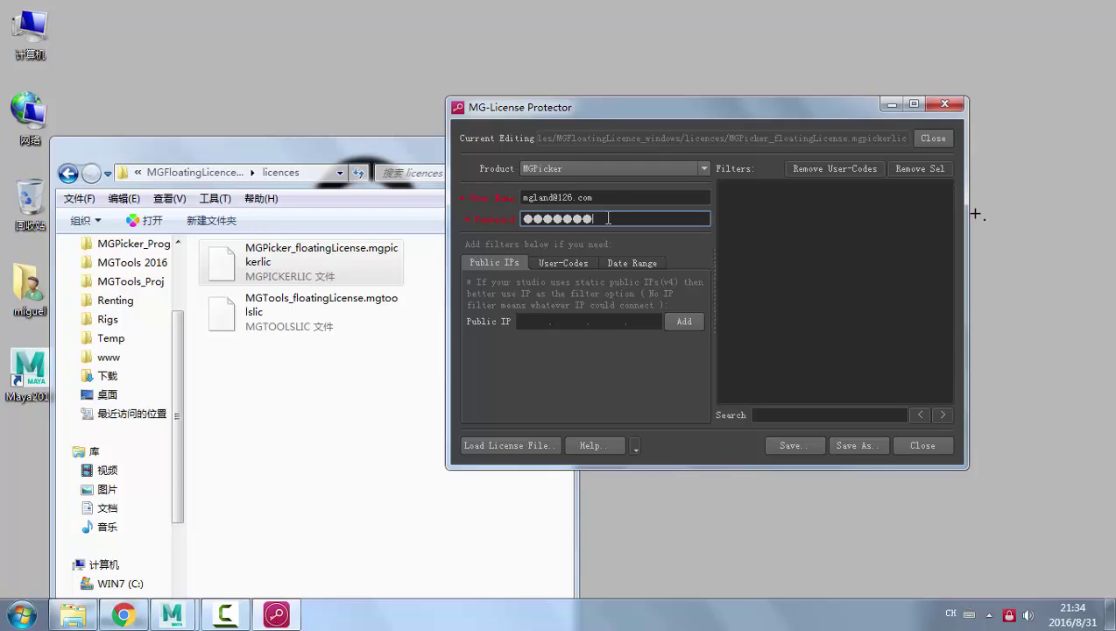
Place the caret in the Public IP filter field.
{"action": "mouse_move", "coordinate": [616, 217]}
{"action": "left_click", "coordinate": [543, 321]}
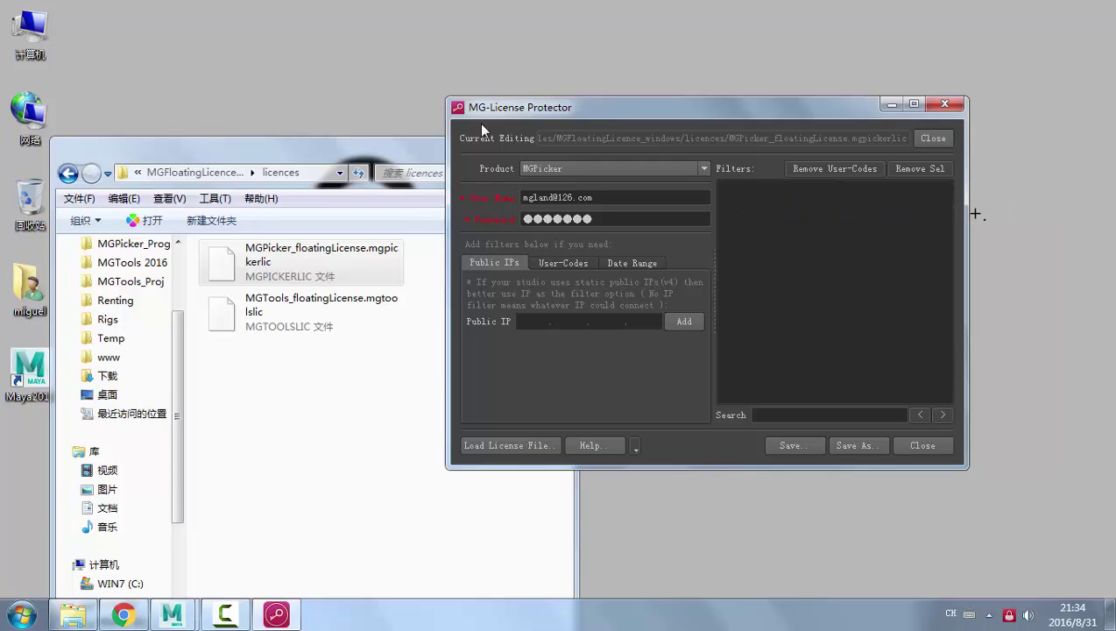
{"action": "left_click", "coordinate": [786, 224]}
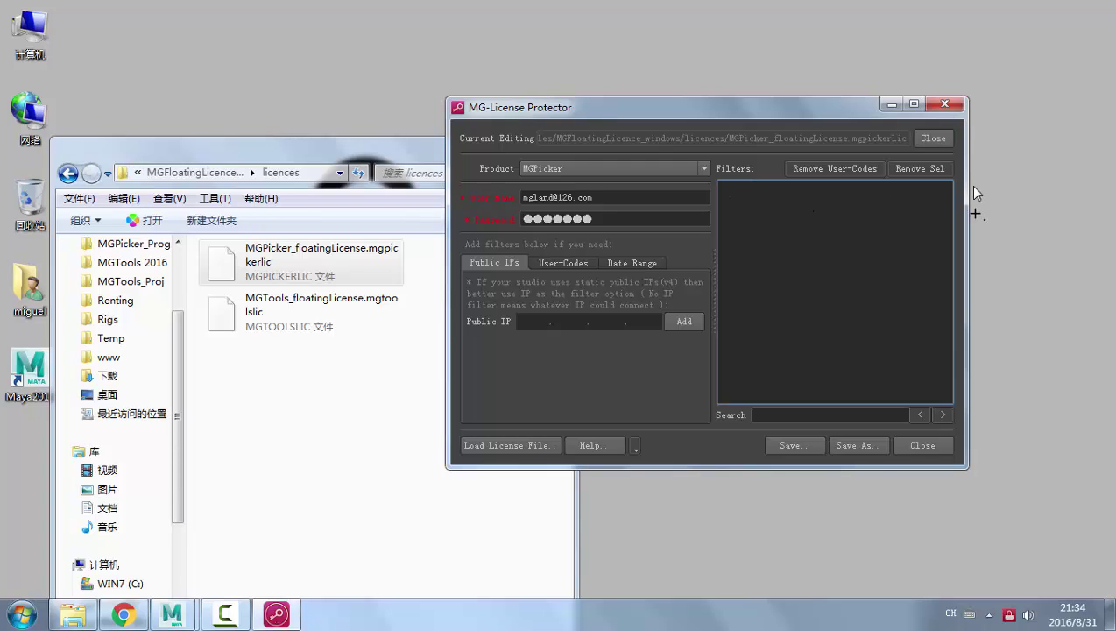
{"action": "left_click", "coordinate": [536, 323]}
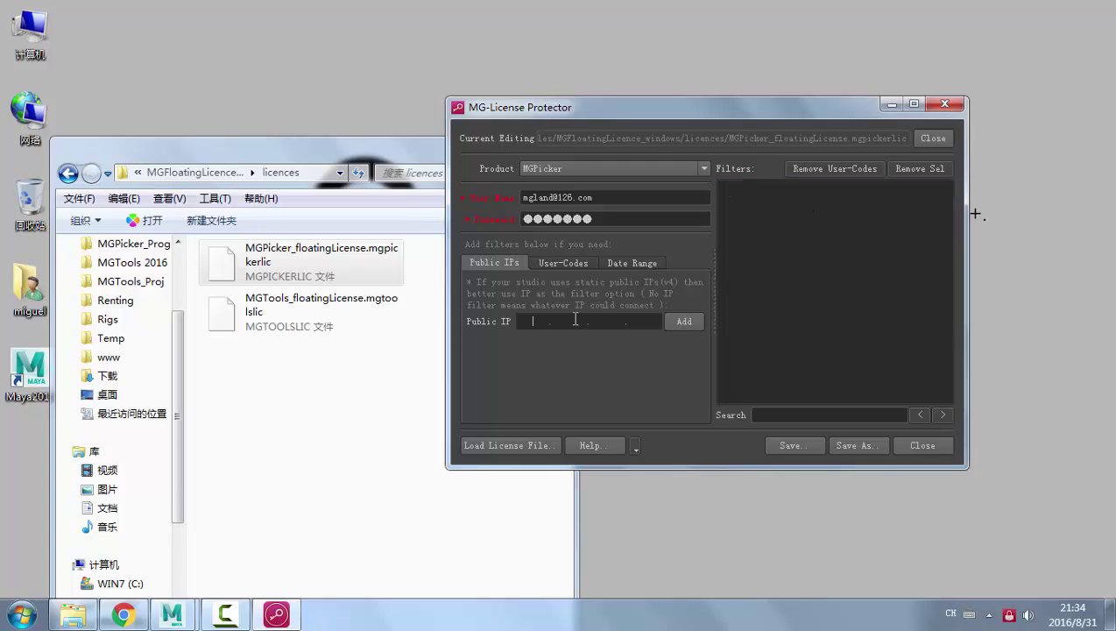
Show the User-Codes filter, keep MGPicker as product, then bring Maya with MG-PickerStudio forward.
{"action": "left_click", "coordinate": [565, 265]}
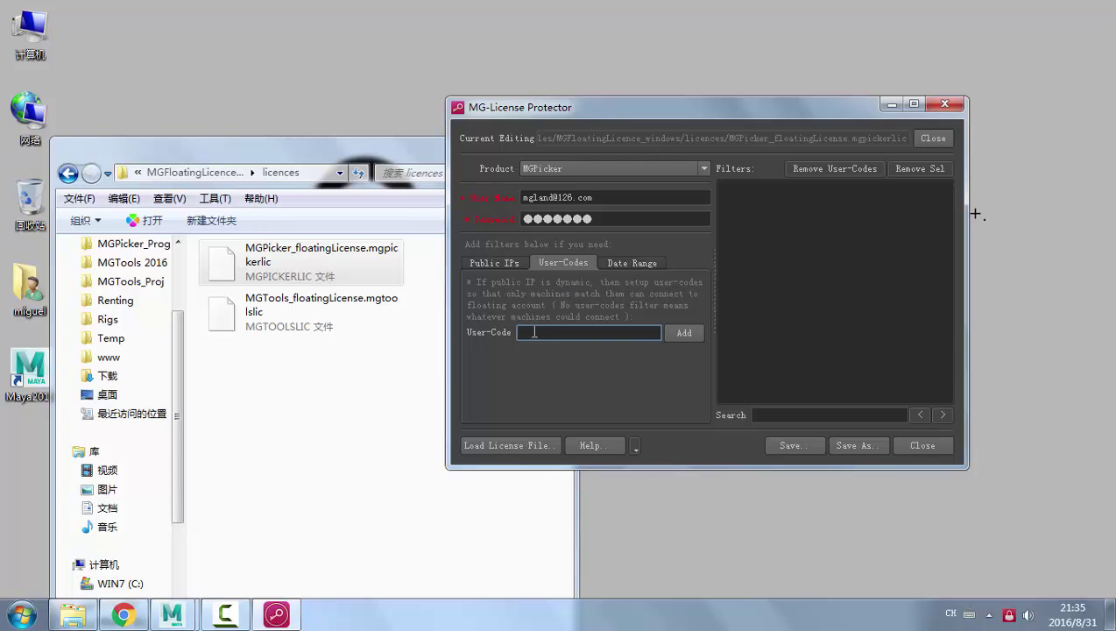
{"action": "left_click", "coordinate": [550, 169]}
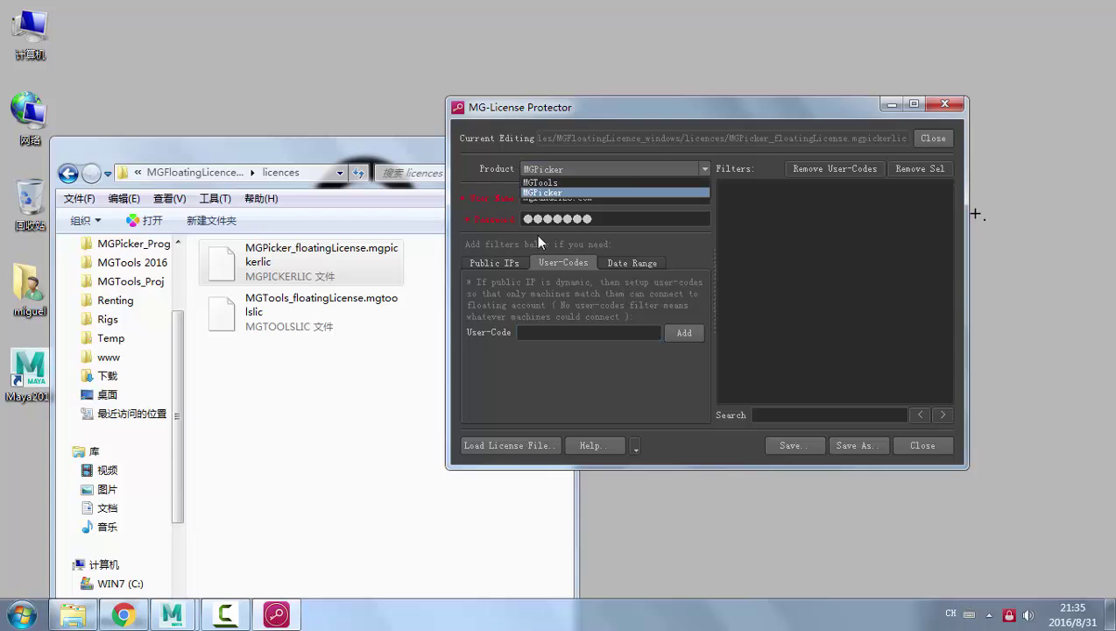
{"action": "left_click", "coordinate": [554, 331]}
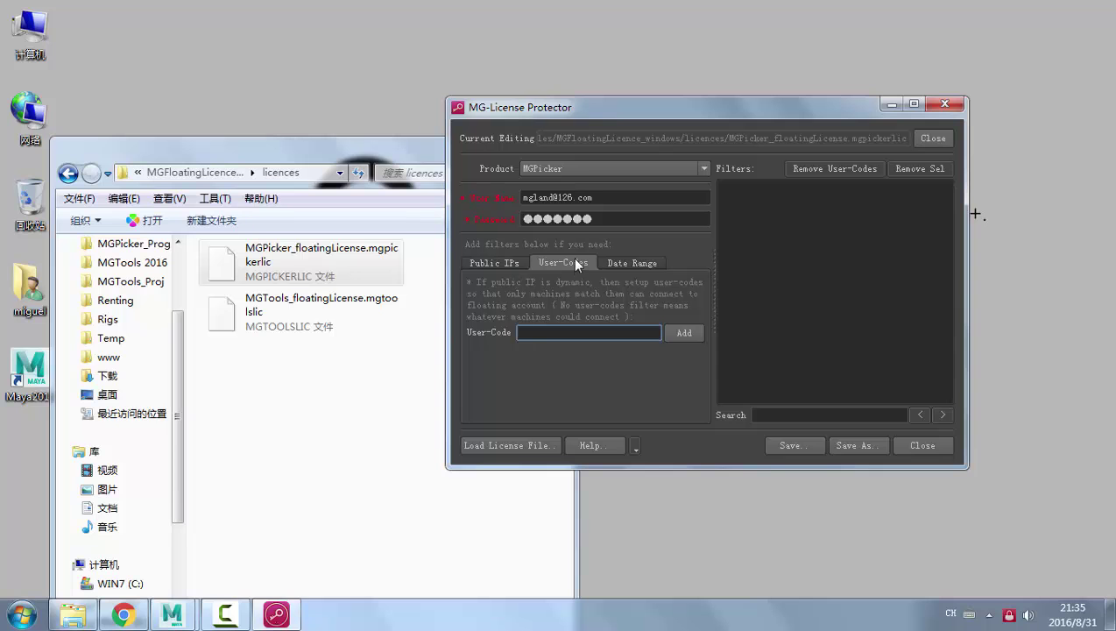
{"action": "mouse_move", "coordinate": [171, 613]}
{"action": "left_click", "coordinate": [142, 547]}
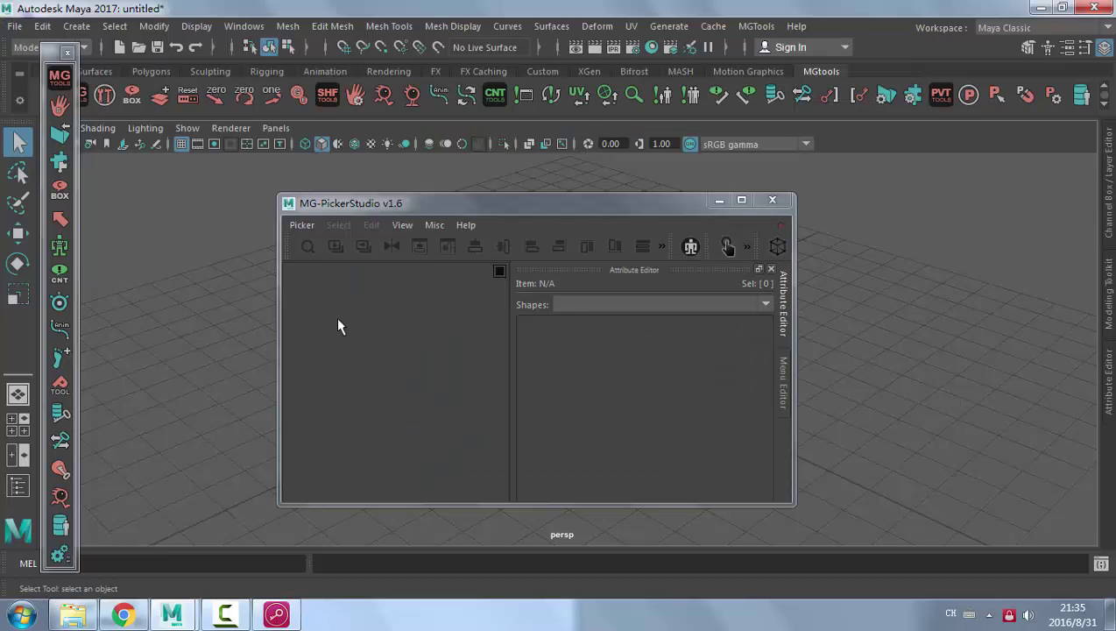
Select the User Code in MG-PickerStudio's Node-Locked License: Register dialog, then return to the protector.
{"action": "left_click", "coordinate": [463, 227]}
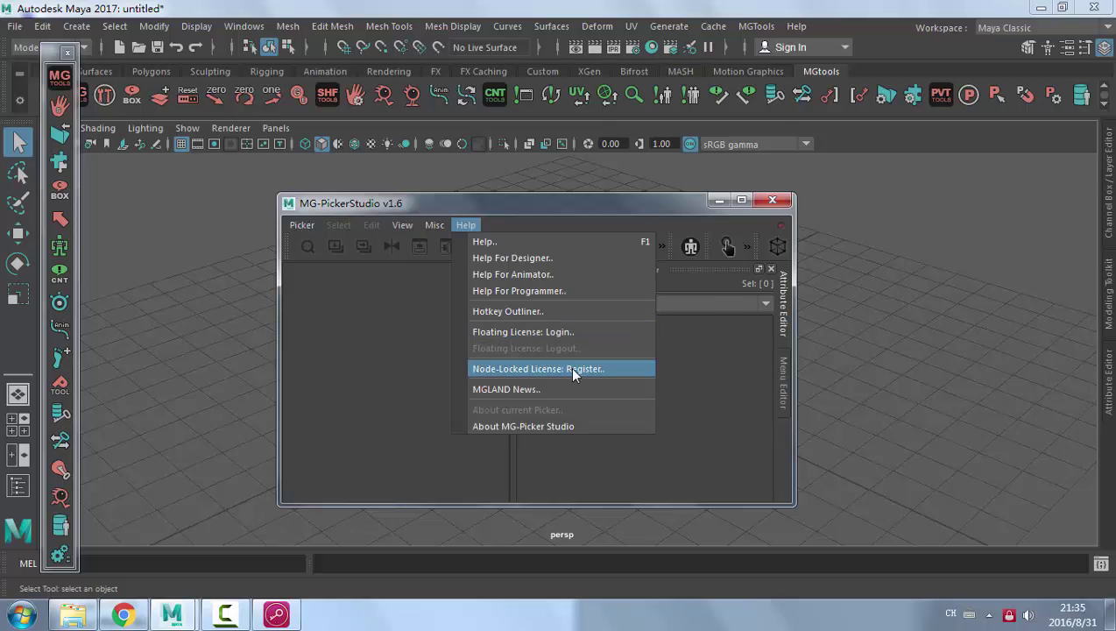
{"action": "left_click", "coordinate": [574, 368]}
{"action": "left_click_drag", "start_coordinate": [595, 359], "coordinate": [249, 356]}
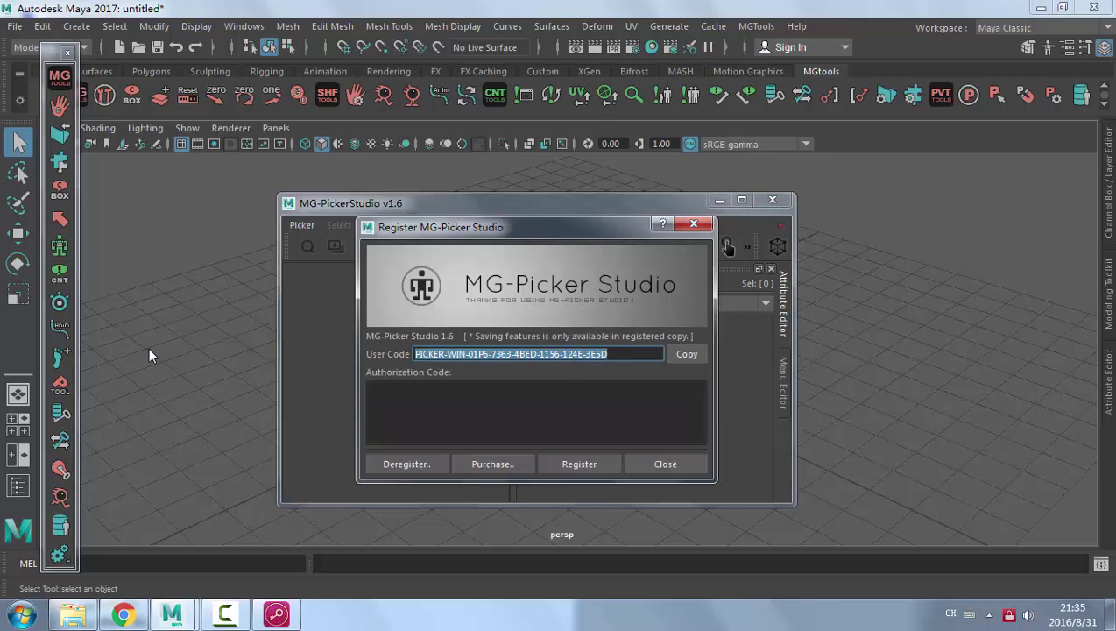
{"action": "left_click_drag", "start_coordinate": [636, 358], "coordinate": [410, 357]}
{"action": "left_click", "coordinate": [636, 357]}
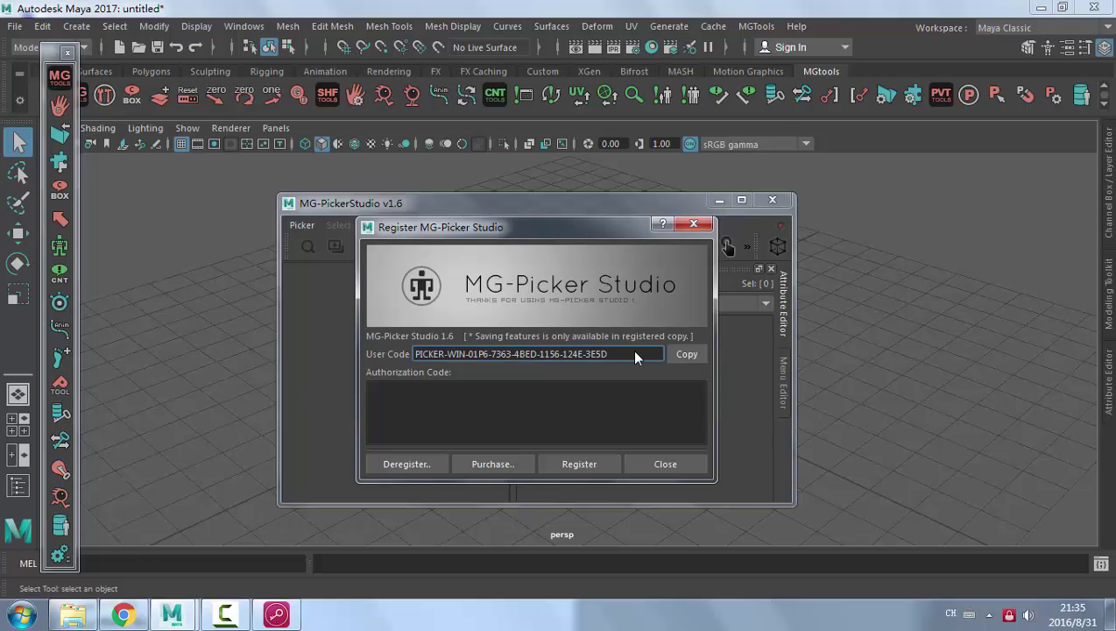
{"action": "left_click_drag", "start_coordinate": [581, 353], "coordinate": [415, 353]}
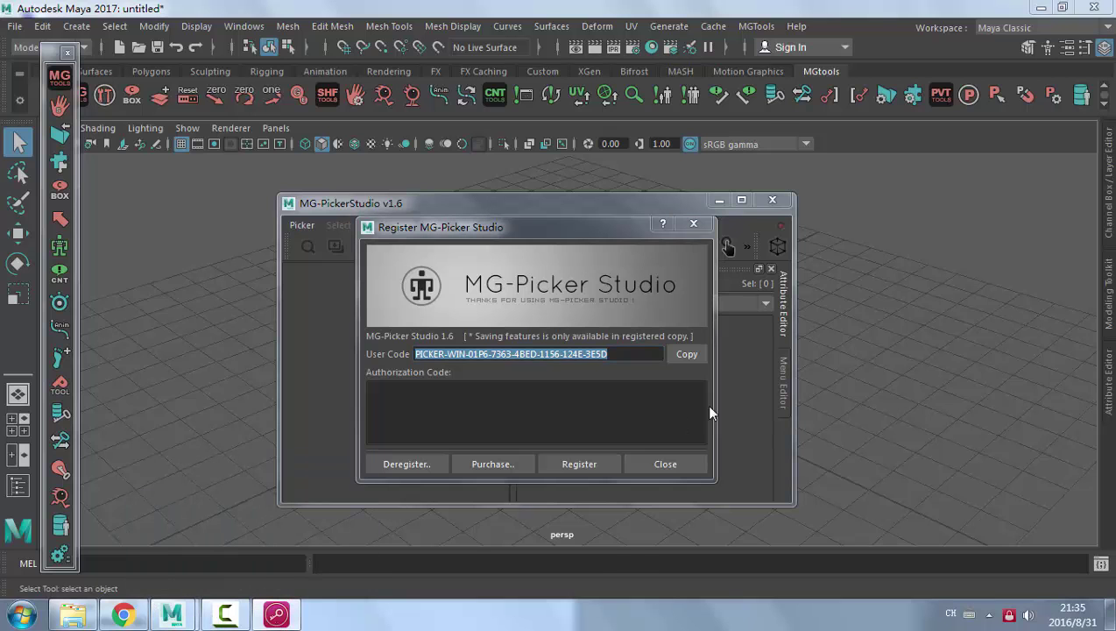
{"action": "left_click", "coordinate": [276, 613]}
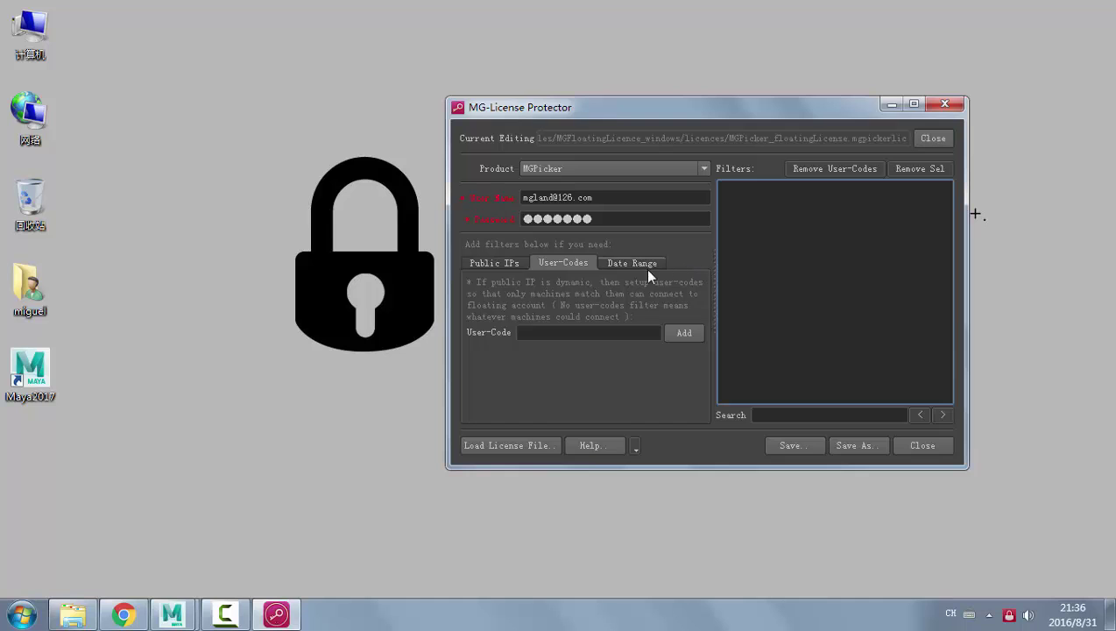
Add a Date Range filter from 2016/8/31 to 2017/8/31.
{"action": "left_click", "coordinate": [622, 262]}
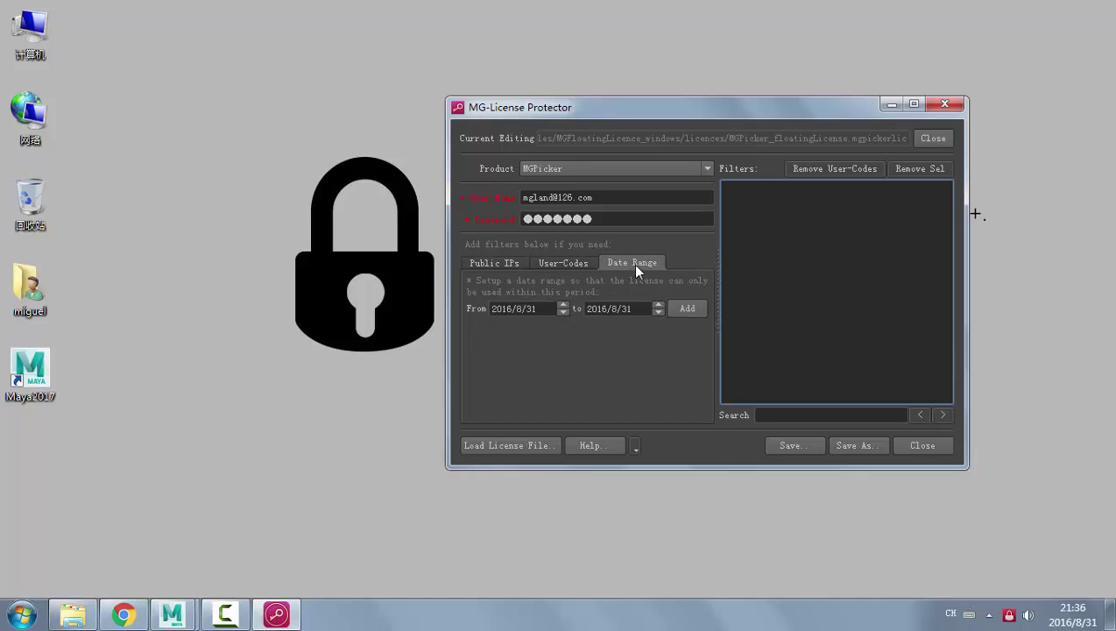
{"action": "double_click", "coordinate": [531, 308]}
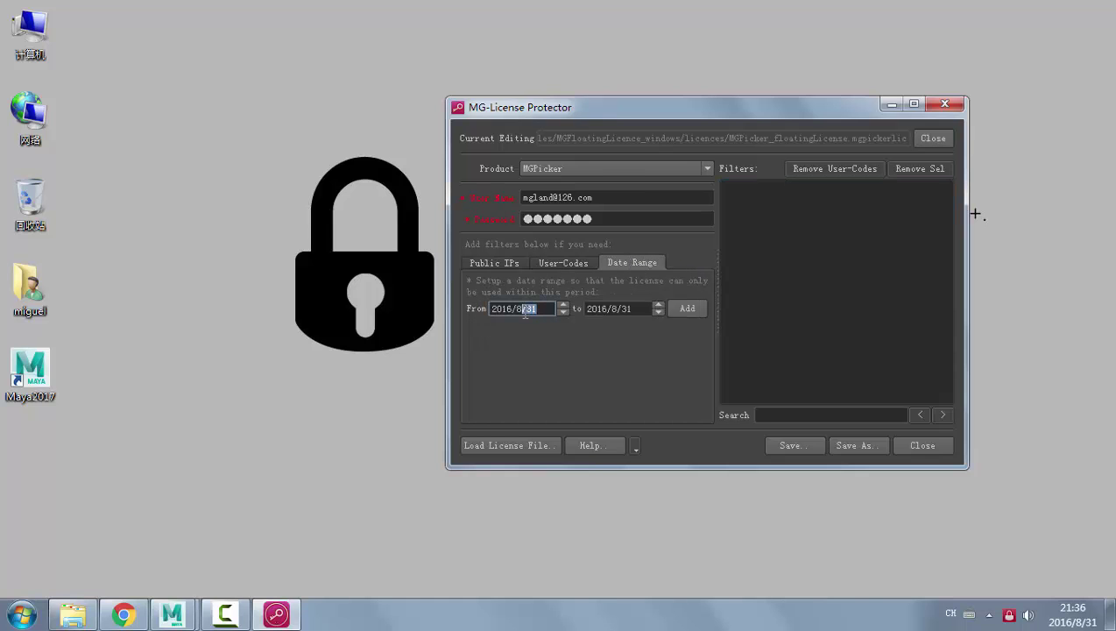
{"action": "left_click", "coordinate": [543, 308]}
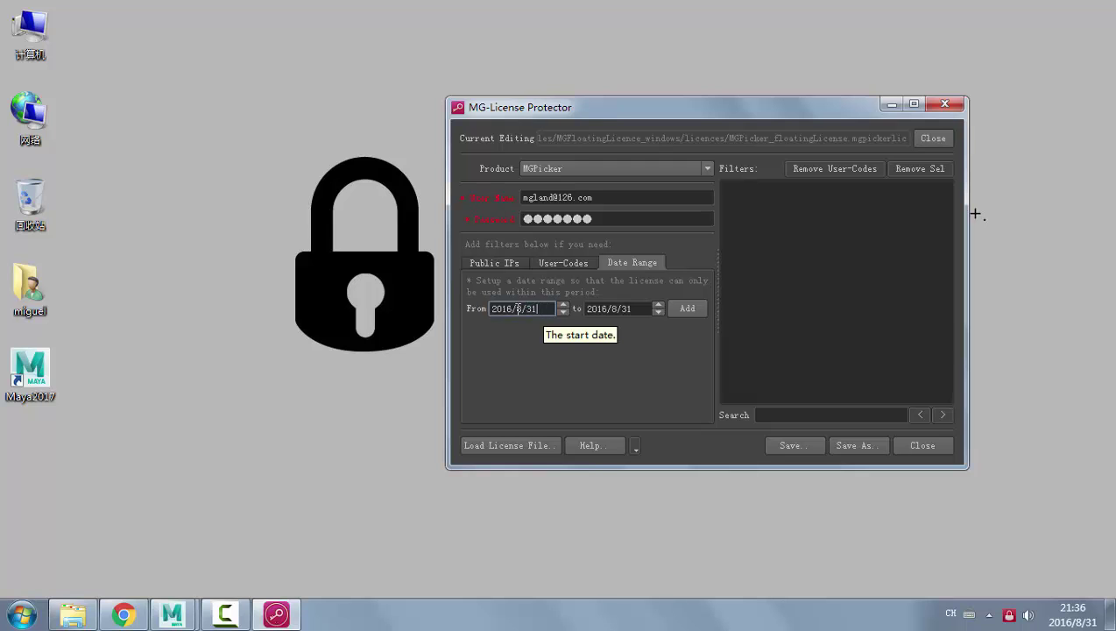
{"action": "left_click_drag", "start_coordinate": [503, 308], "coordinate": [525, 308]}
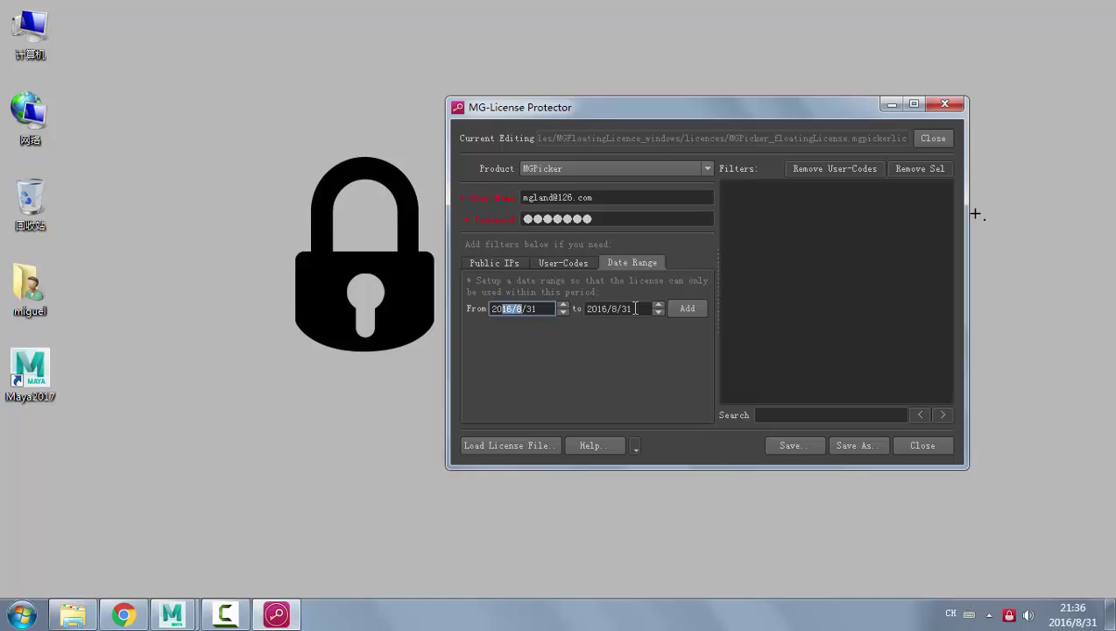
{"action": "left_click", "coordinate": [604, 310]}
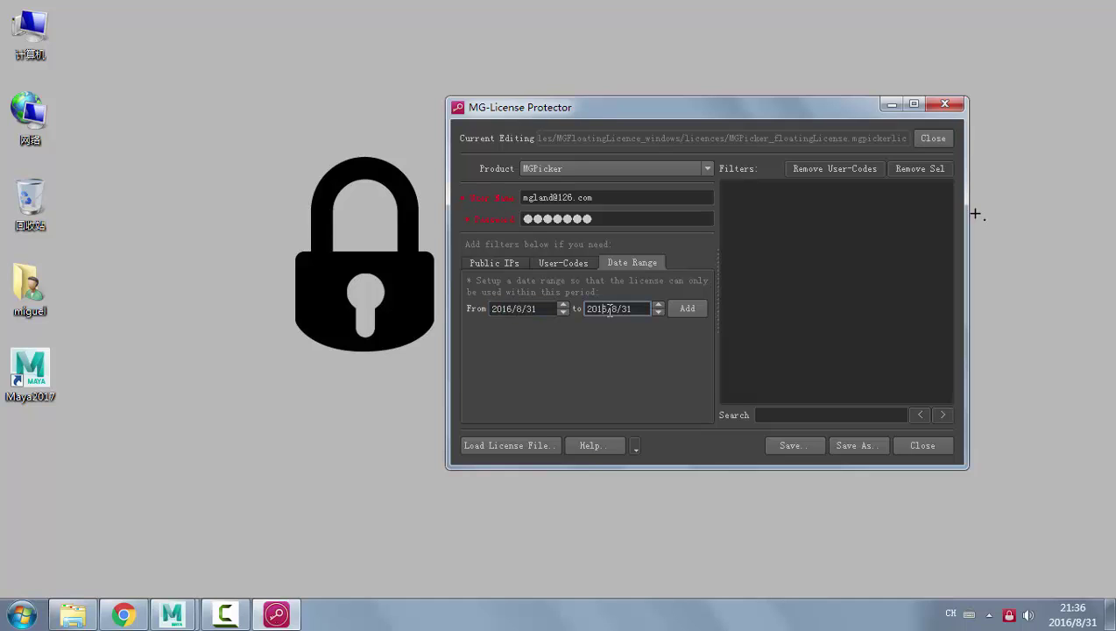
{"action": "left_click_drag", "start_coordinate": [610, 310], "coordinate": [585, 309]}
{"action": "type", "text": "2017"}
{"action": "left_click", "coordinate": [688, 308]}
{"action": "left_click", "coordinate": [817, 218]}
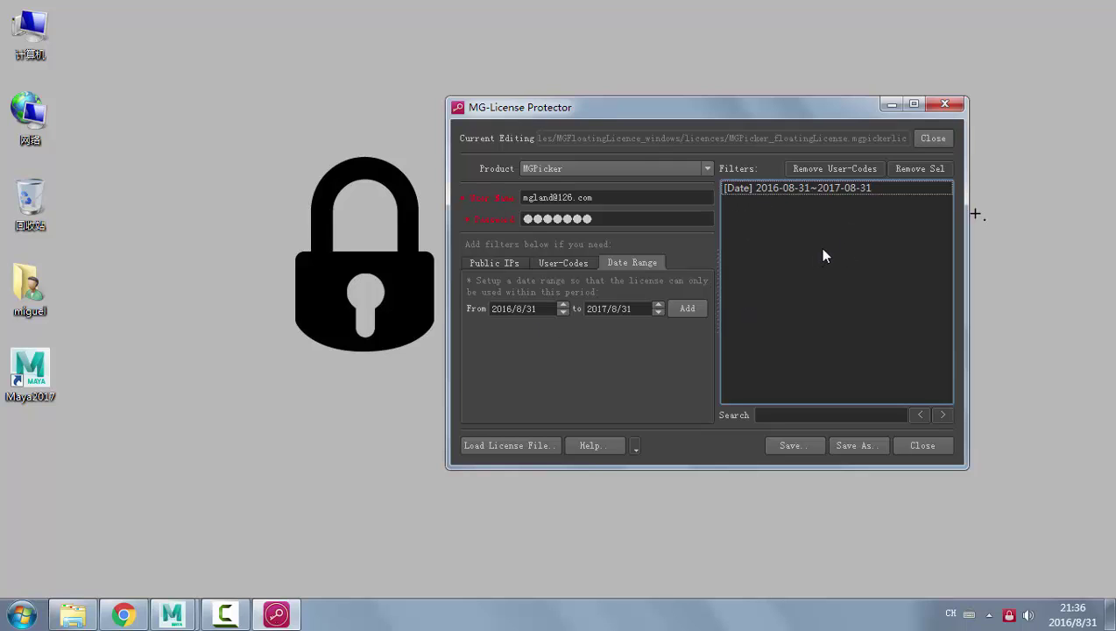
Check today's date on the system clock and browse the Public IP, User-Code and Date Range filters.
{"action": "left_click", "coordinate": [1070, 621]}
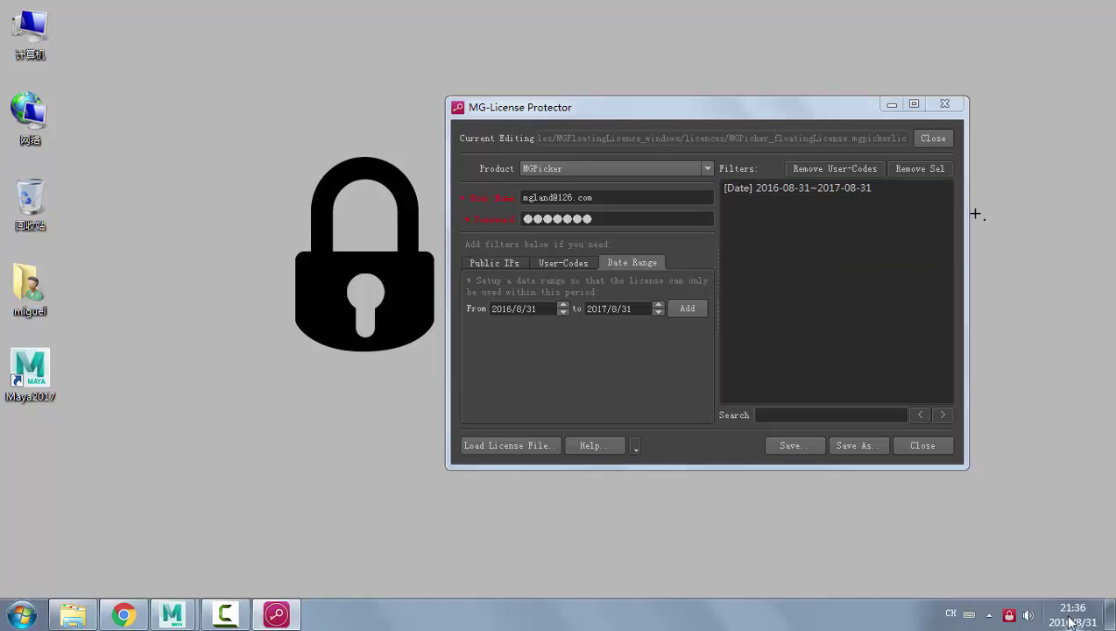
{"action": "left_click", "coordinate": [825, 246]}
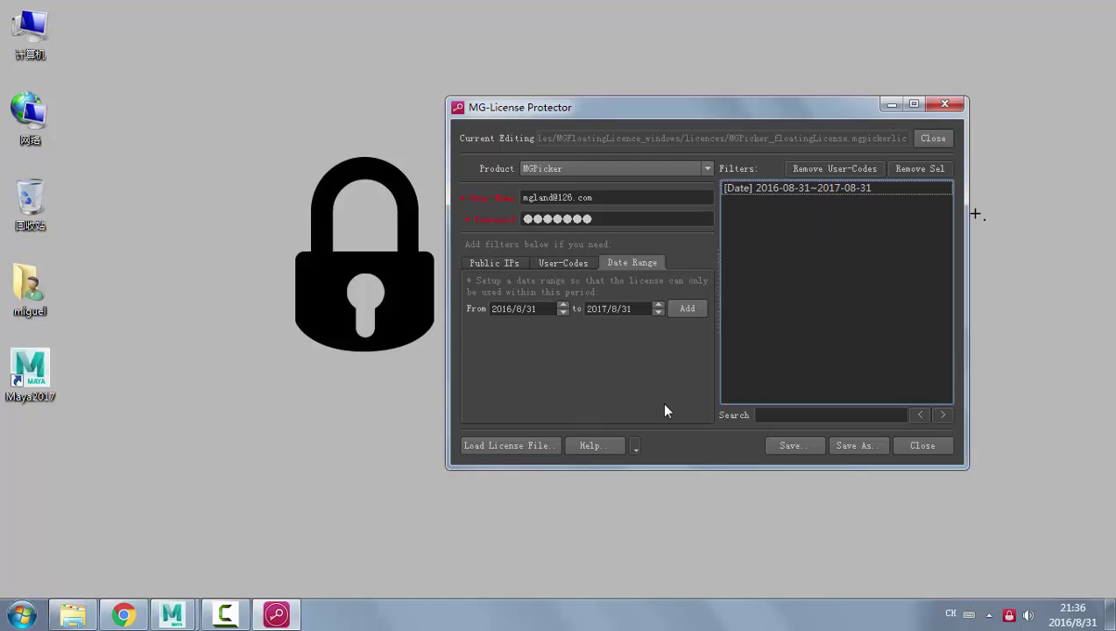
{"action": "left_click", "coordinate": [581, 263]}
{"action": "left_click", "coordinate": [497, 263]}
{"action": "left_click", "coordinate": [554, 262]}
{"action": "left_click", "coordinate": [633, 263]}
{"action": "left_click", "coordinate": [564, 263]}
{"action": "left_click", "coordinate": [506, 263]}
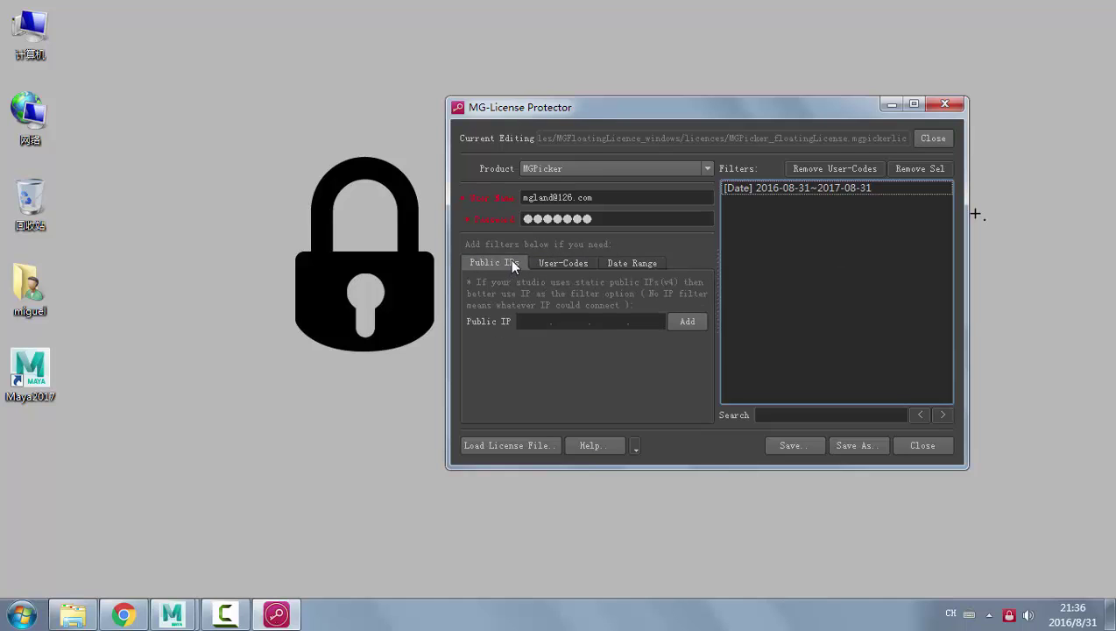
{"action": "left_click", "coordinate": [564, 263]}
{"action": "left_click", "coordinate": [629, 263]}
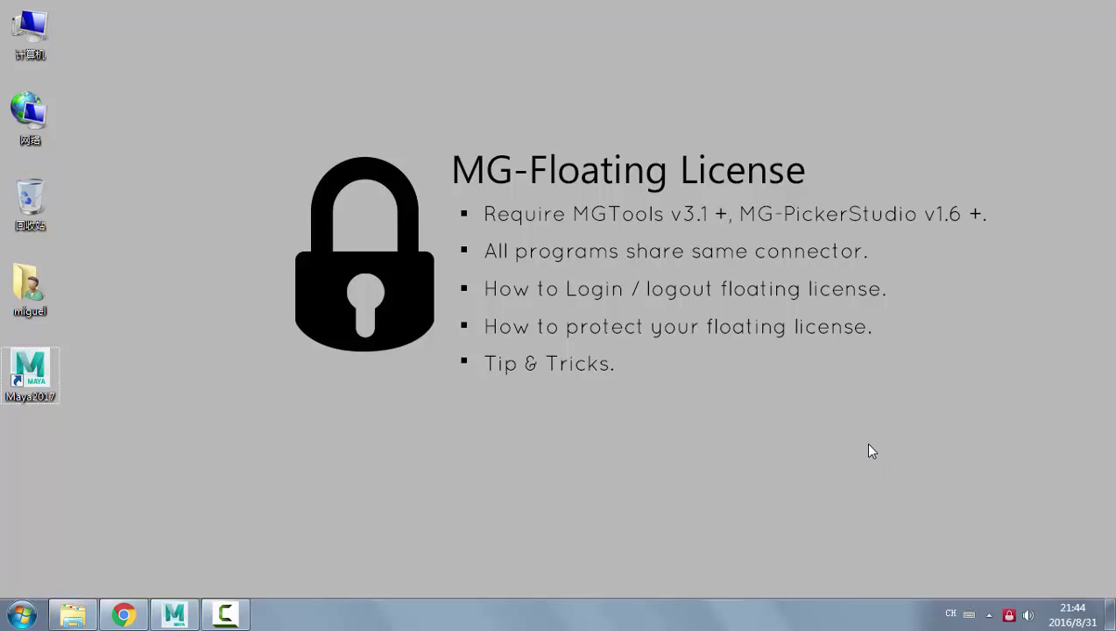
Check the MGTools login in the tray connector, hide it, and restore the DemoFiles Explorer window.
{"action": "left_click", "coordinate": [1009, 615]}
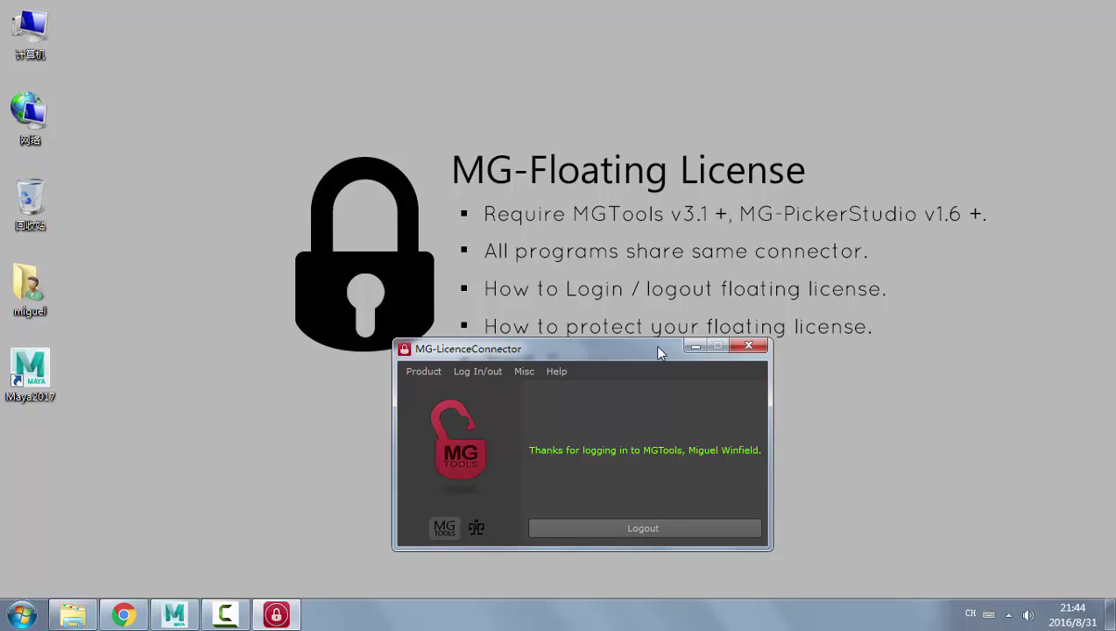
{"action": "left_click", "coordinate": [580, 241]}
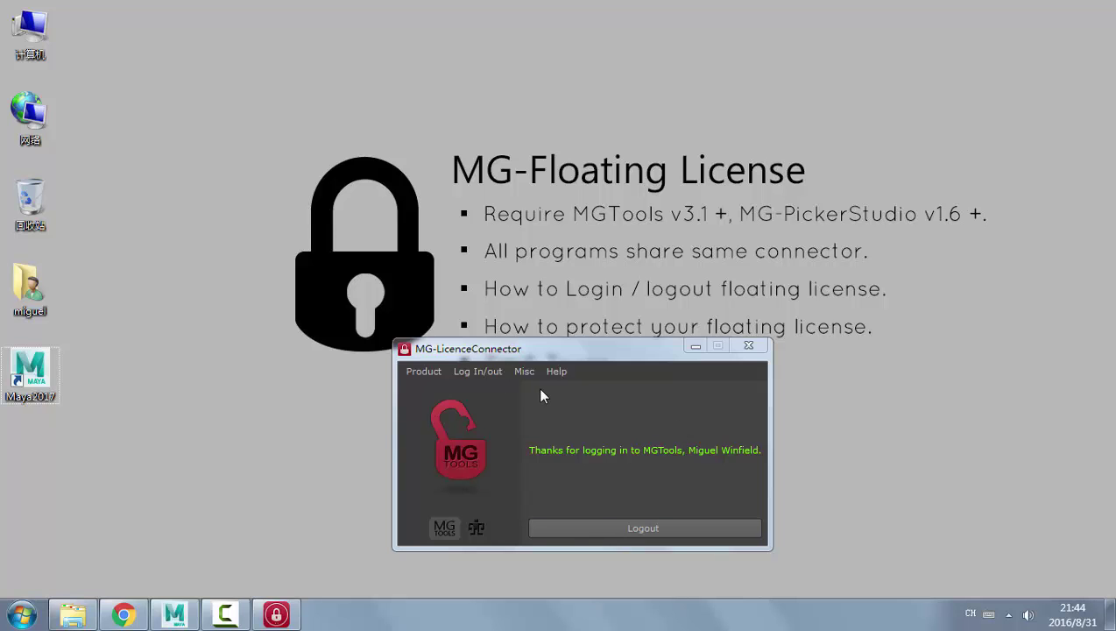
{"action": "left_click", "coordinate": [707, 375]}
{"action": "left_click", "coordinate": [693, 348]}
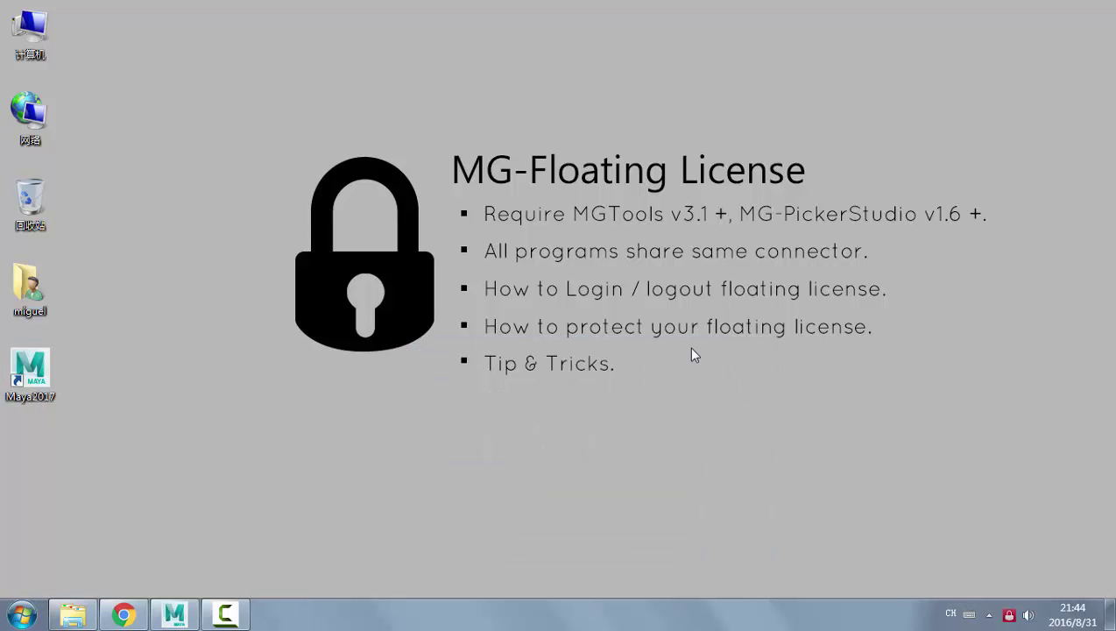
{"action": "left_click", "coordinate": [73, 613]}
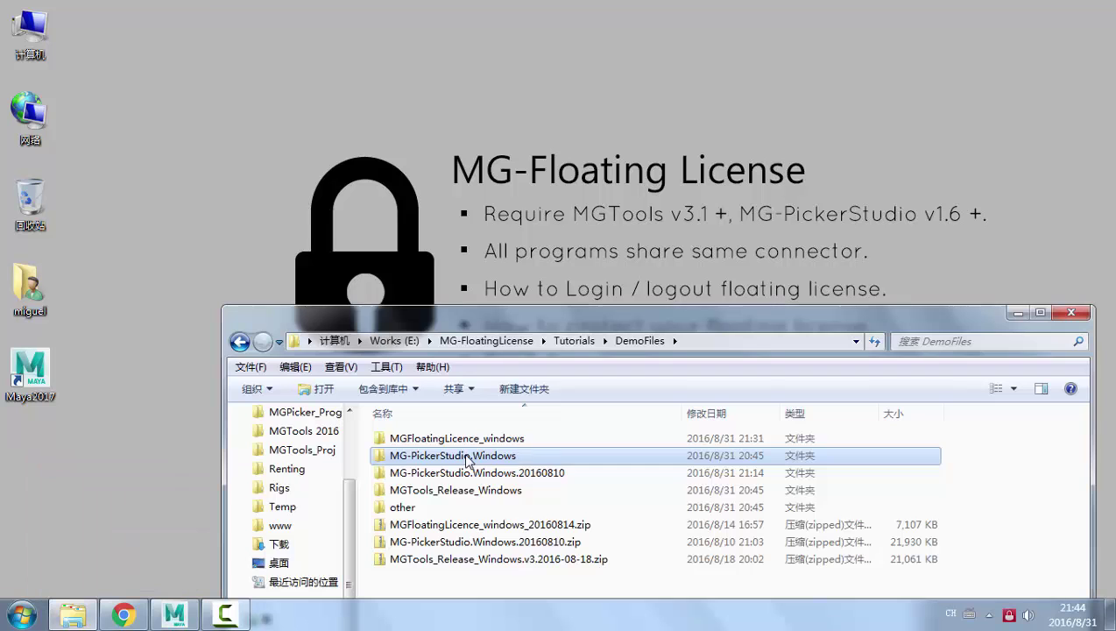
Look over the MG zip files and release folders in DemoFiles, checking MG-PickerStudio in Maya.
{"action": "left_click", "coordinate": [458, 541]}
{"action": "left_click", "coordinate": [455, 559]}
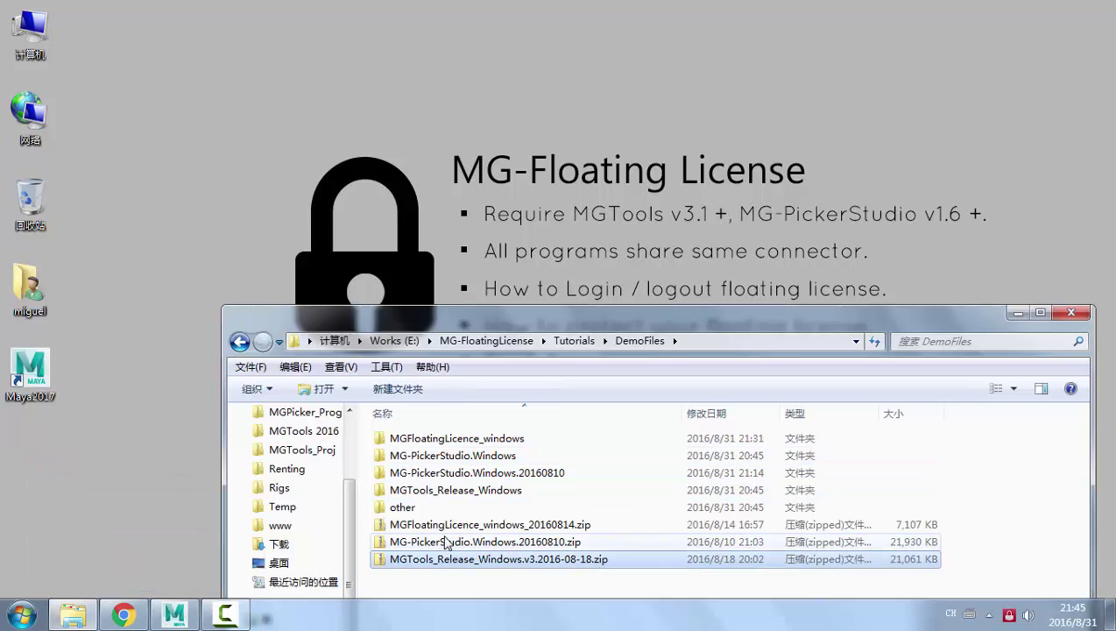
{"action": "left_click", "coordinate": [453, 488]}
{"action": "left_click", "coordinate": [459, 474]}
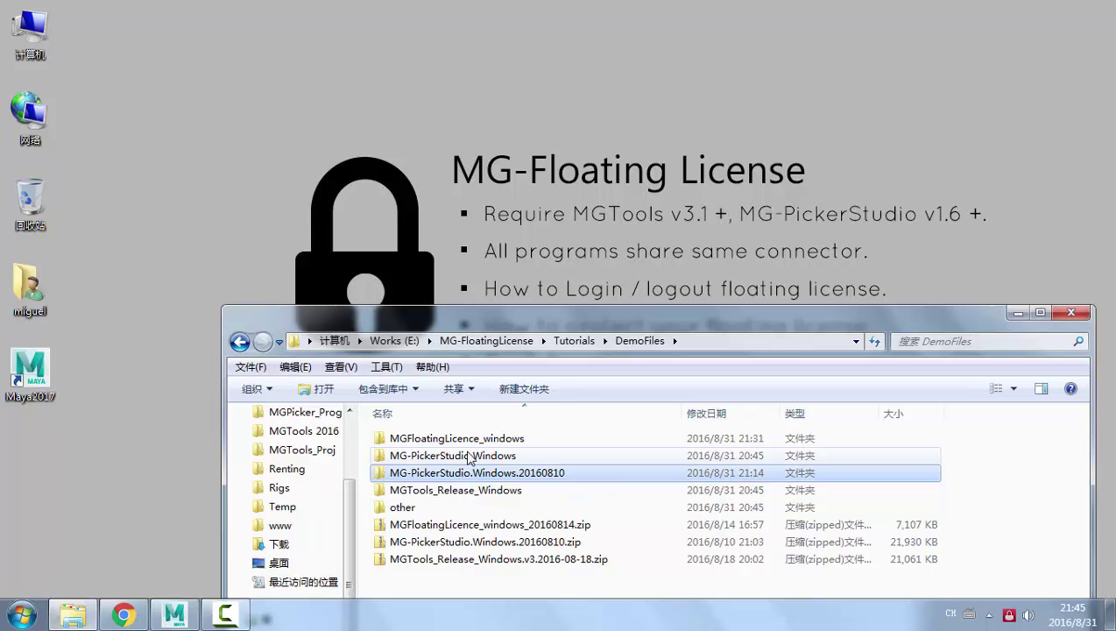
{"action": "left_click", "coordinate": [175, 614]}
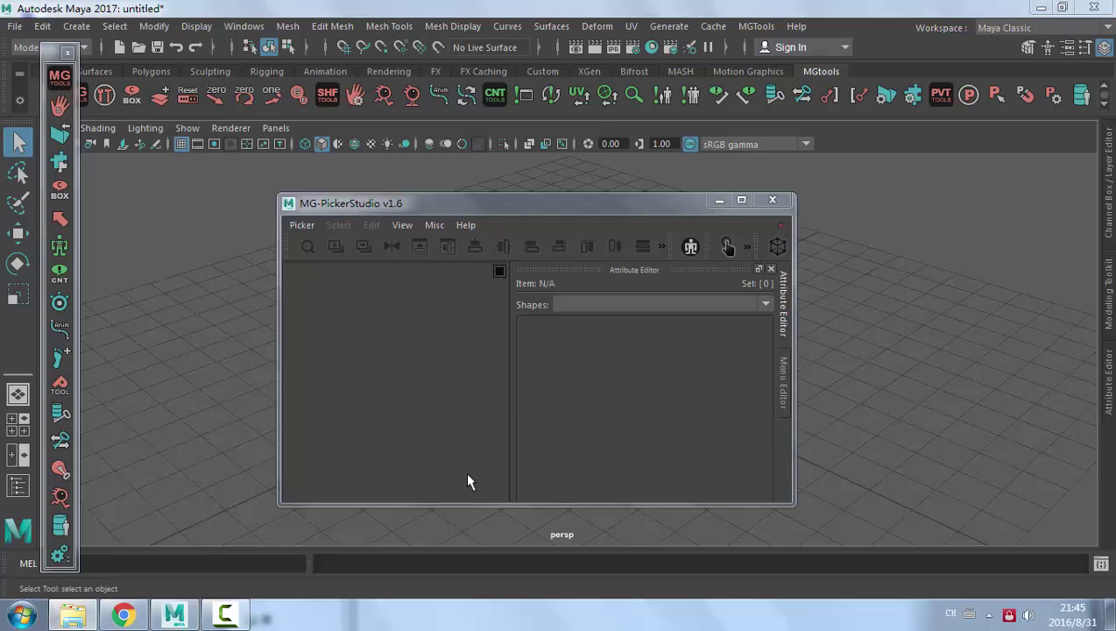
{"action": "left_click", "coordinate": [91, 618]}
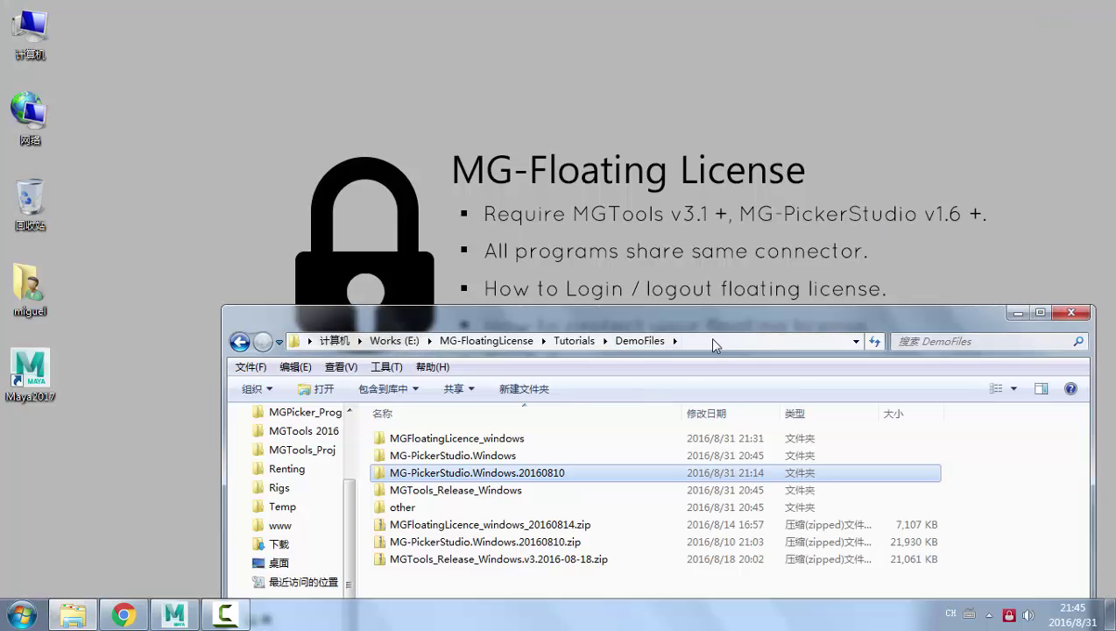
Select the DemoFiles folder path and look inside MG-PickerStudio.Windows before returning.
{"action": "left_click", "coordinate": [692, 341]}
{"action": "left_click", "coordinate": [539, 340]}
{"action": "key", "text": "ctrl+a"}
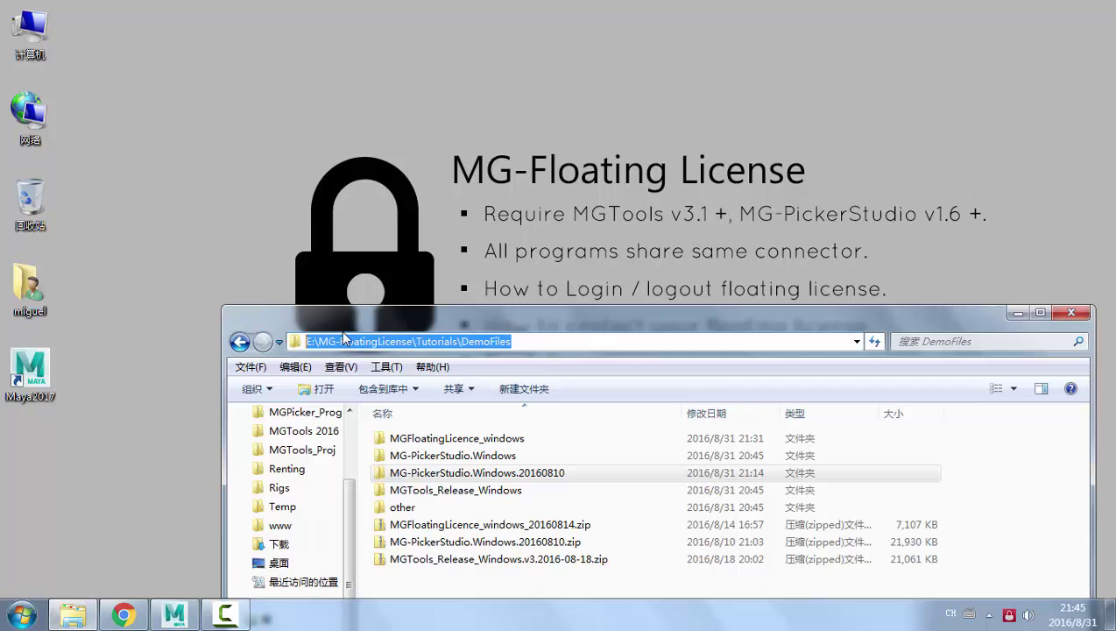
{"action": "left_click", "coordinate": [487, 461]}
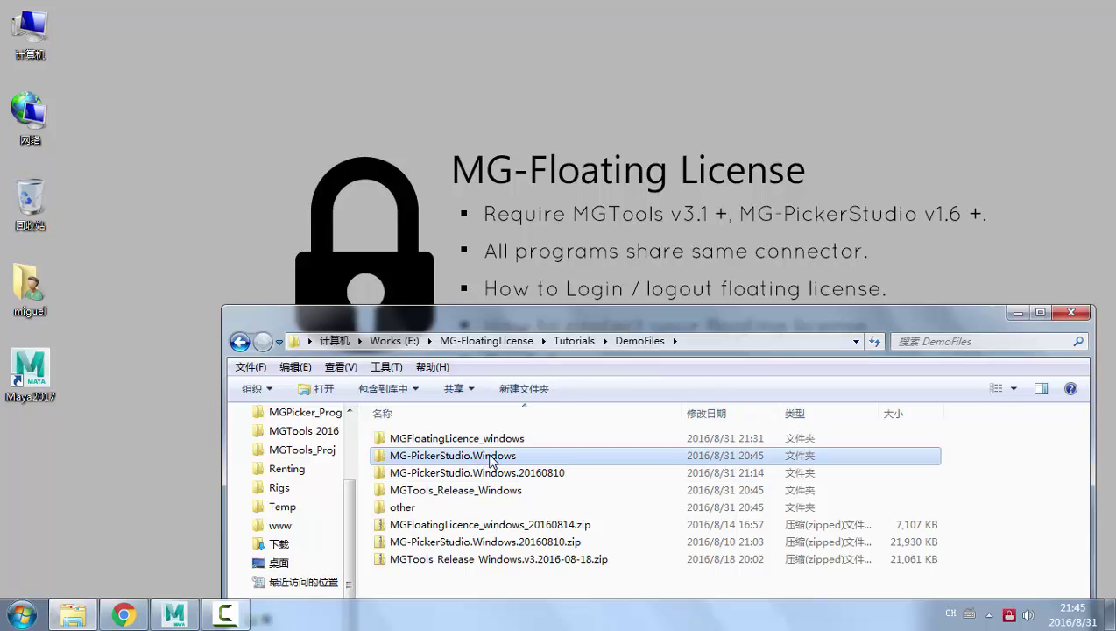
{"action": "double_click", "coordinate": [487, 461]}
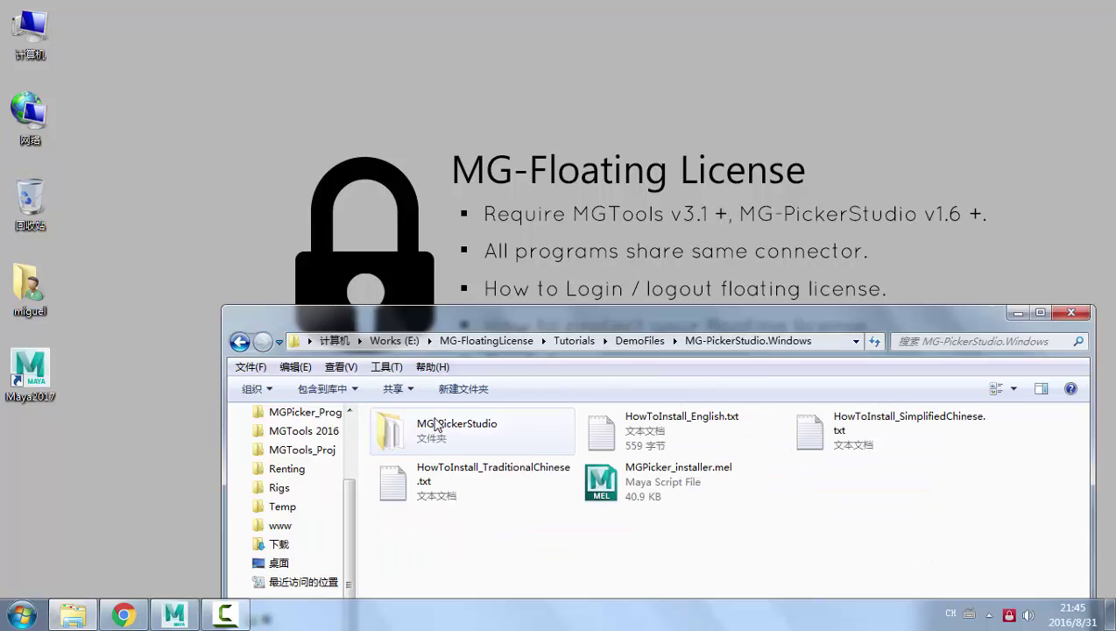
{"action": "left_click", "coordinate": [639, 341]}
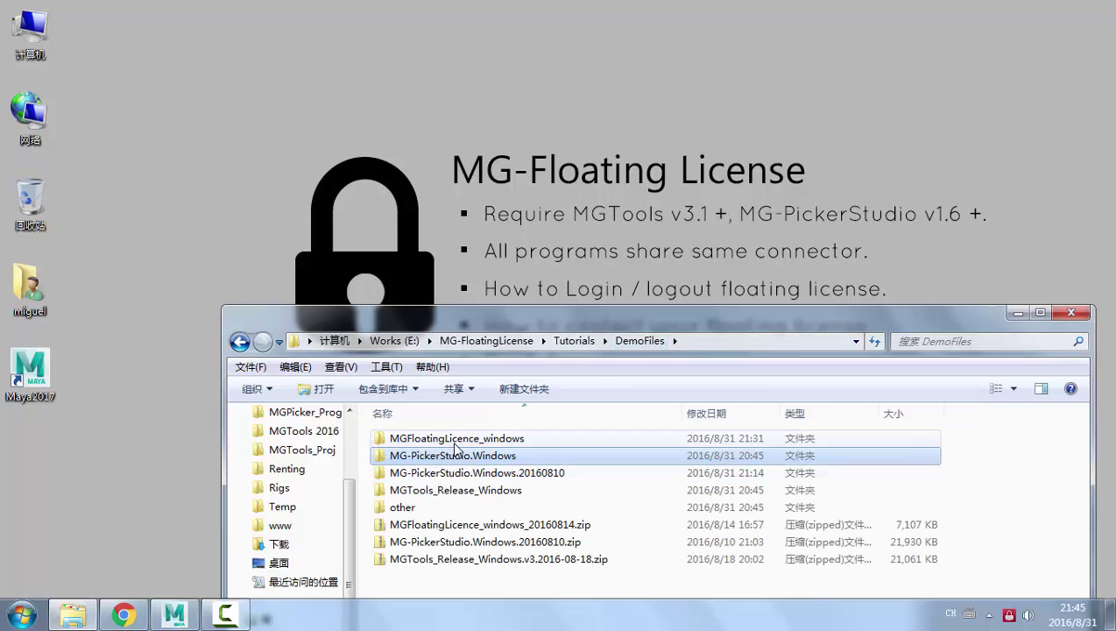
Open MG_LicenceConnector.txt from MGTools_Release_Windows > MGTools > MGTools_ServerData in Notepad.
{"action": "double_click", "coordinate": [460, 489]}
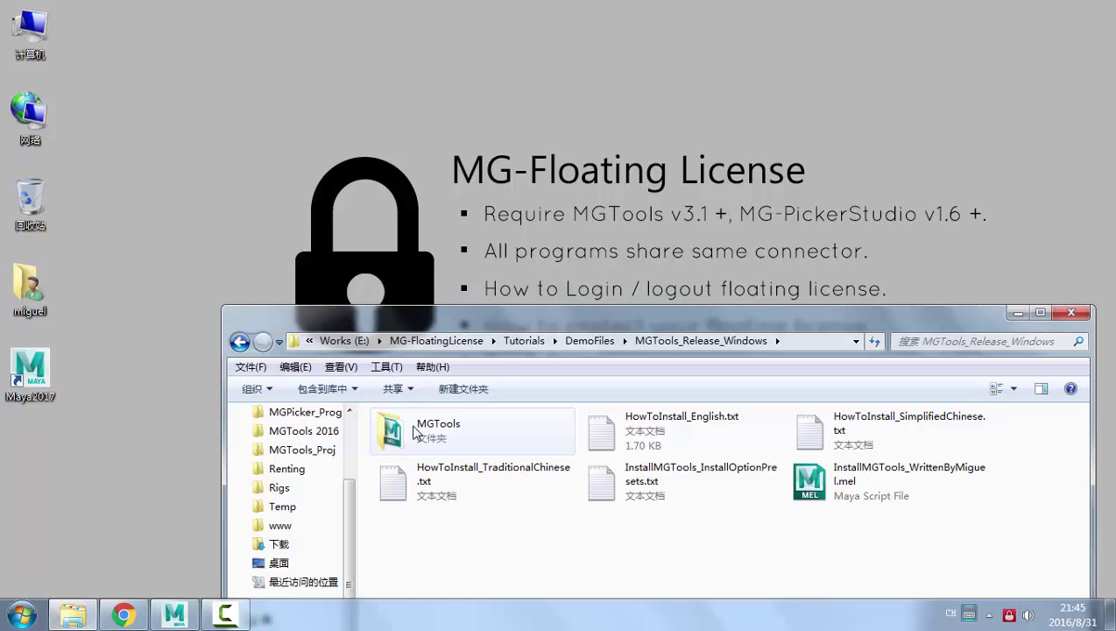
{"action": "double_click", "coordinate": [417, 432]}
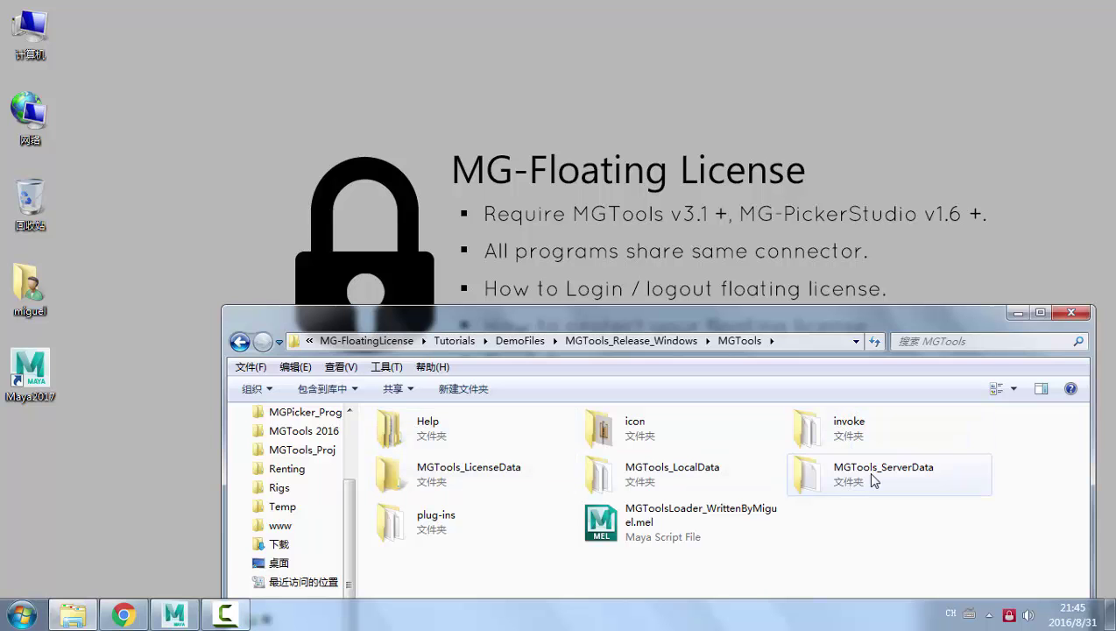
{"action": "double_click", "coordinate": [873, 479]}
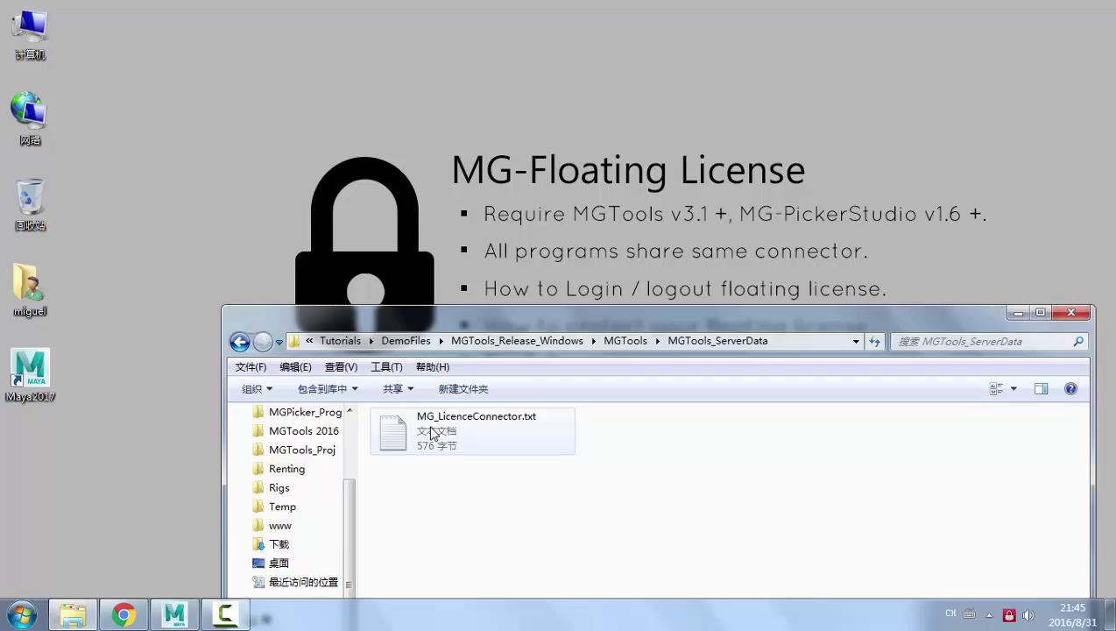
{"action": "double_click", "coordinate": [432, 433]}
Copy the MGFloatingLicence_windows connector folder path from the Explorer address bar.
{"action": "left_click", "coordinate": [336, 313]}
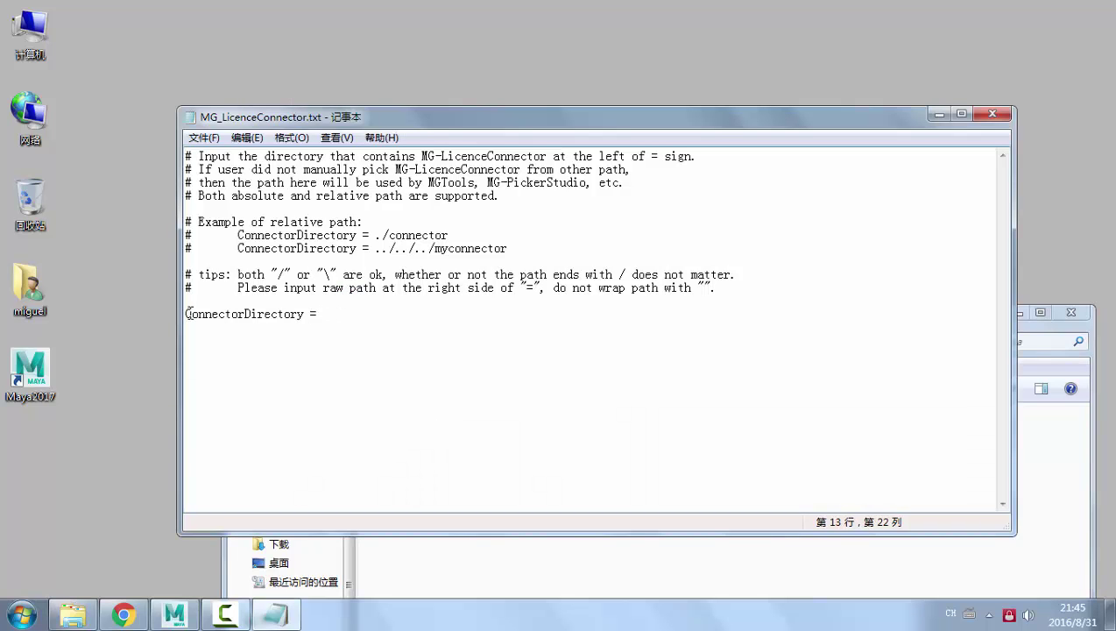
{"action": "left_click_drag", "start_coordinate": [244, 313], "coordinate": [306, 314]}
{"action": "left_click", "coordinate": [326, 313]}
{"action": "left_click_drag", "start_coordinate": [439, 118], "coordinate": [875, 140]}
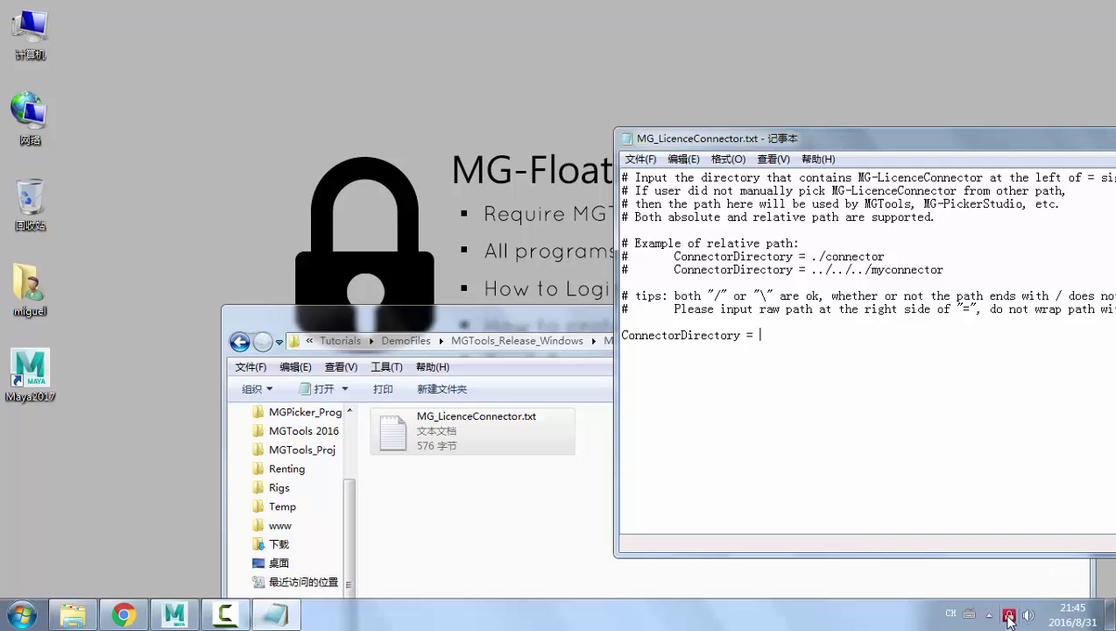
{"action": "left_click", "coordinate": [537, 517]}
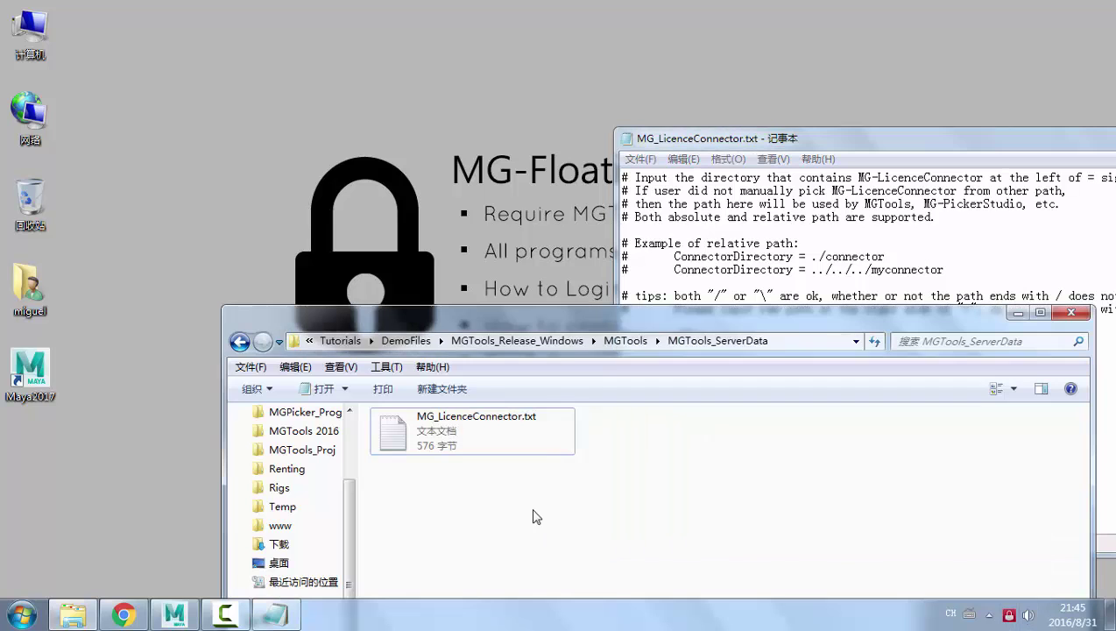
{"action": "left_click", "coordinate": [406, 341]}
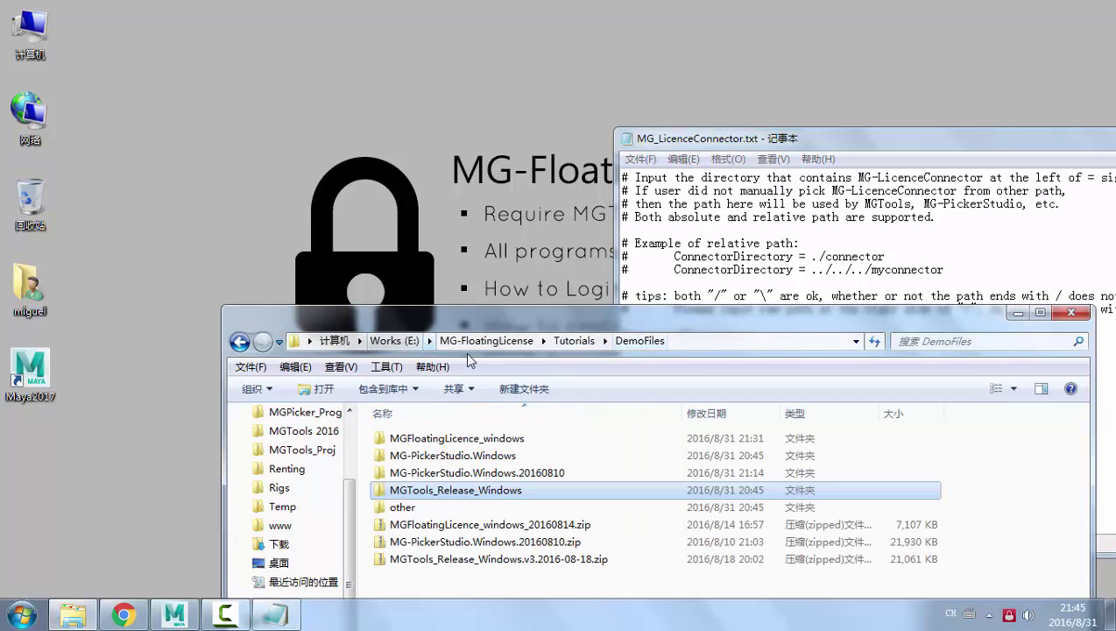
{"action": "double_click", "coordinate": [469, 438]}
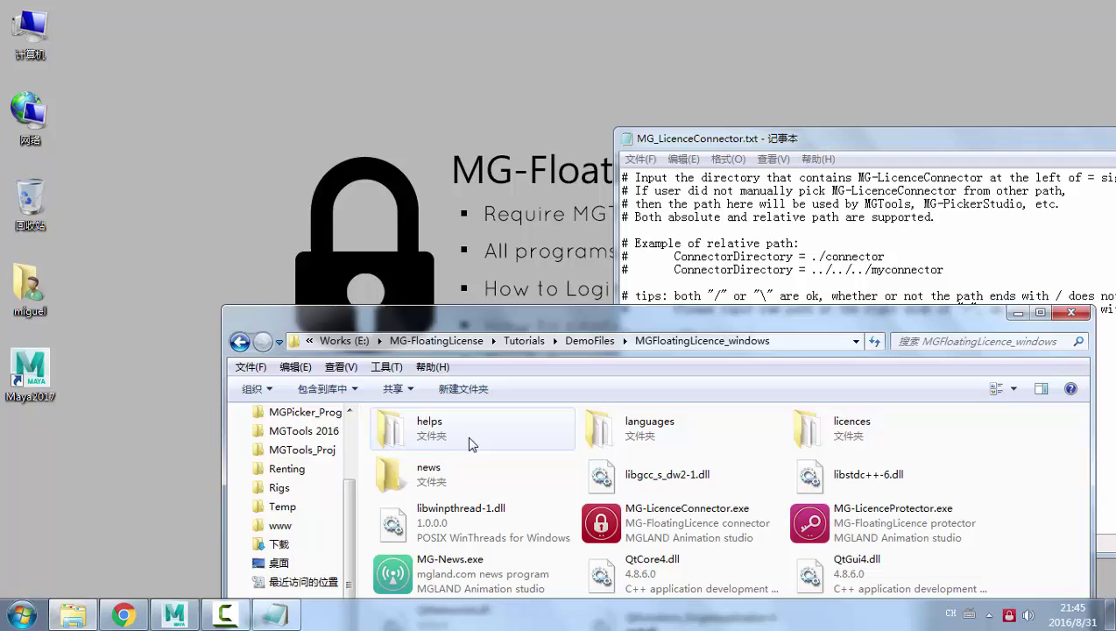
{"action": "left_click", "coordinate": [812, 339]}
{"action": "key", "text": "ctrl+c"}
Paste the path after 'ConnectorDirectory =' in MGTools' MG_LicenceConnector.txt and verify it.
{"action": "left_click", "coordinate": [820, 267]}
{"action": "left_click", "coordinate": [785, 336]}
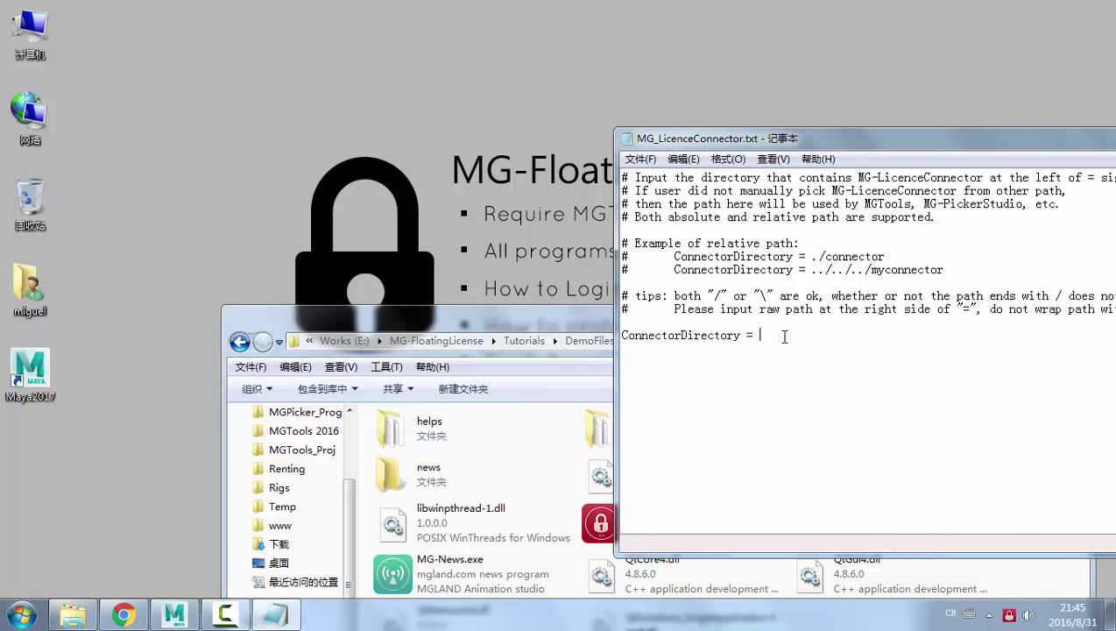
{"action": "key", "text": "ctrl+v"}
{"action": "left_click_drag", "start_coordinate": [876, 129], "coordinate": [591, 103]}
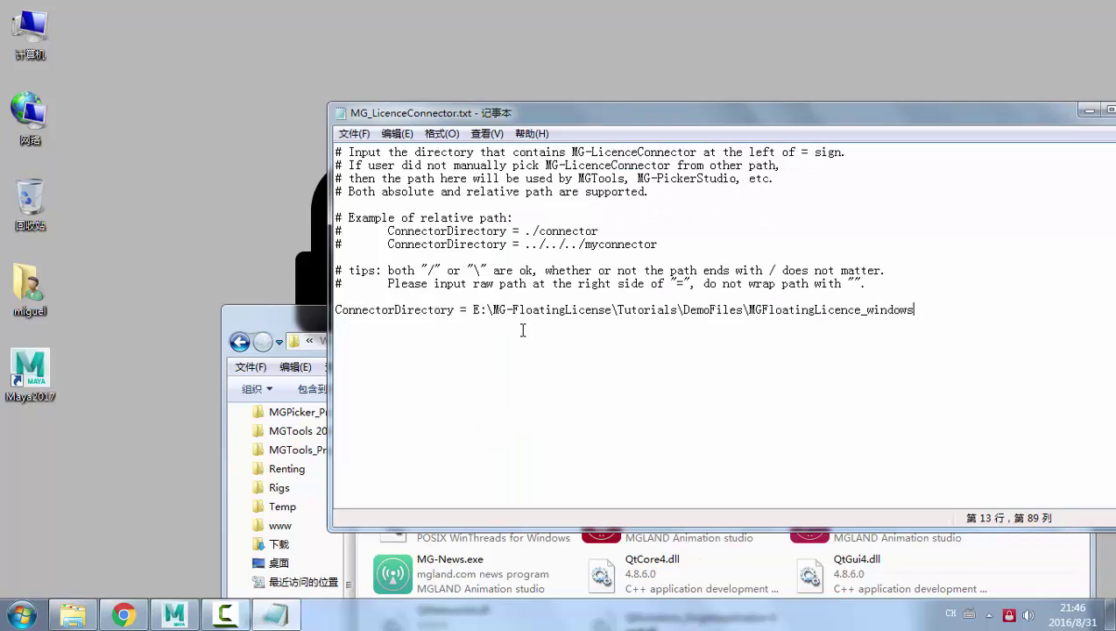
{"action": "left_click", "coordinate": [314, 345]}
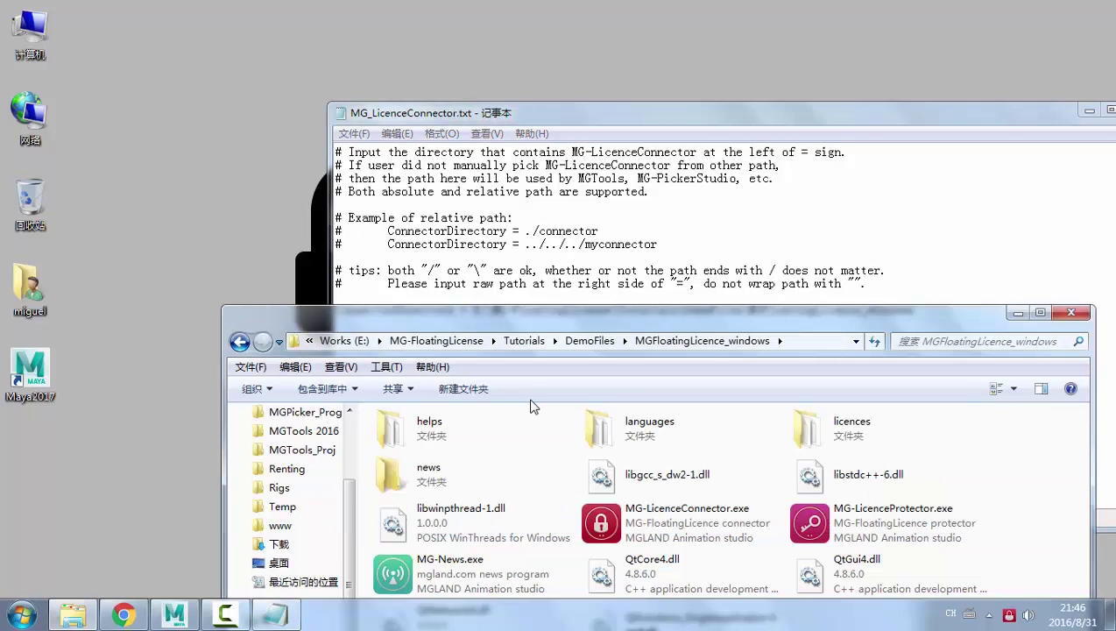
{"action": "left_click", "coordinate": [653, 285]}
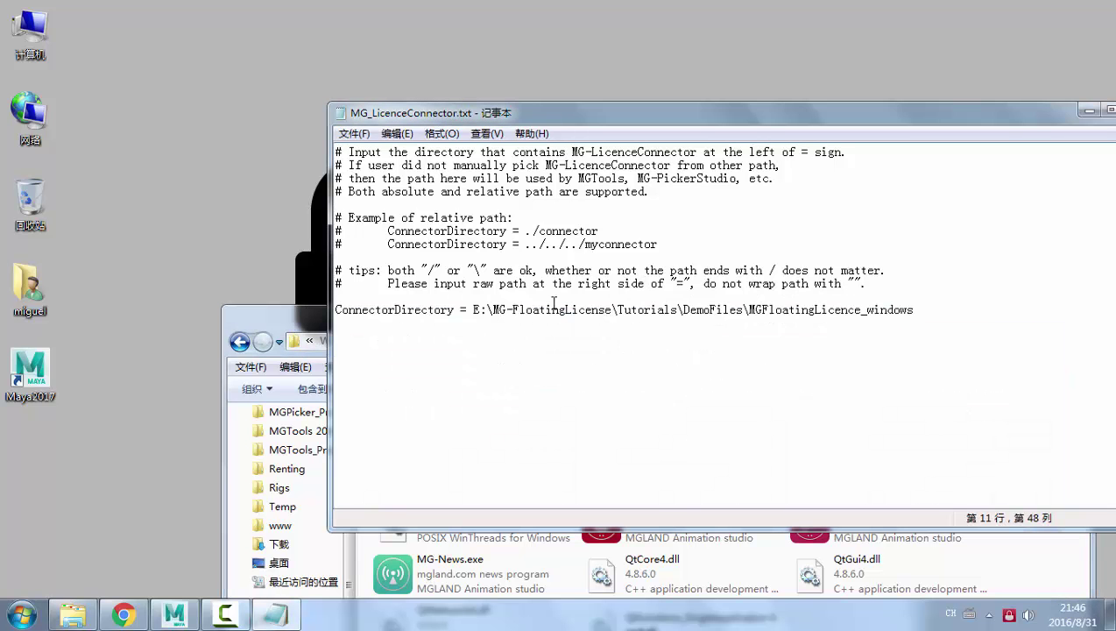
{"action": "left_click_drag", "start_coordinate": [470, 310], "coordinate": [926, 319]}
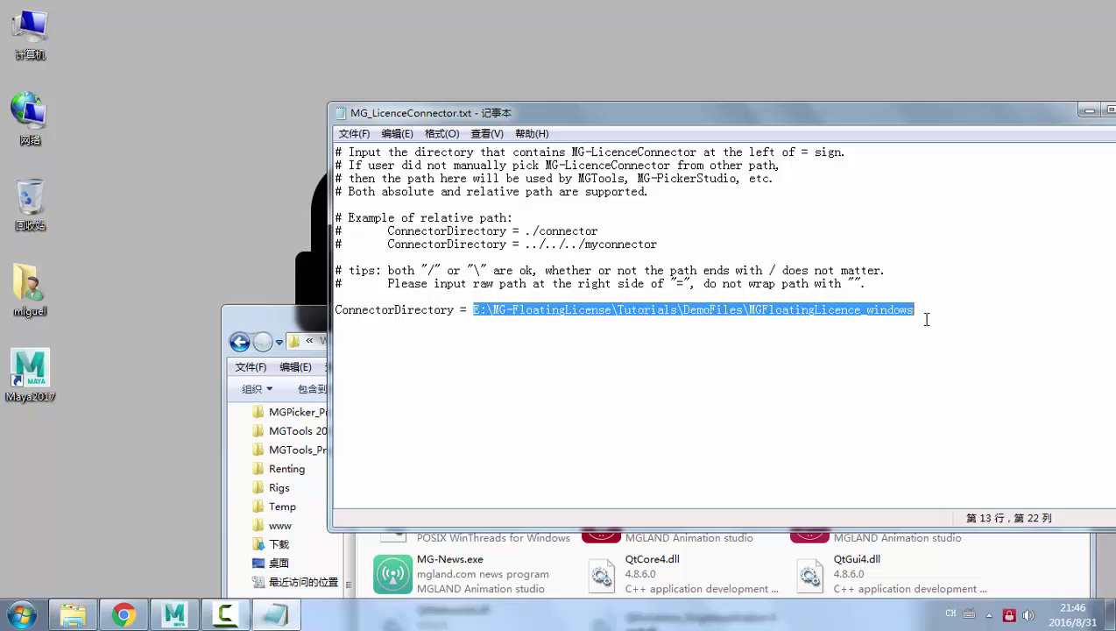
{"action": "left_click", "coordinate": [935, 310]}
{"action": "left_click", "coordinate": [492, 310]}
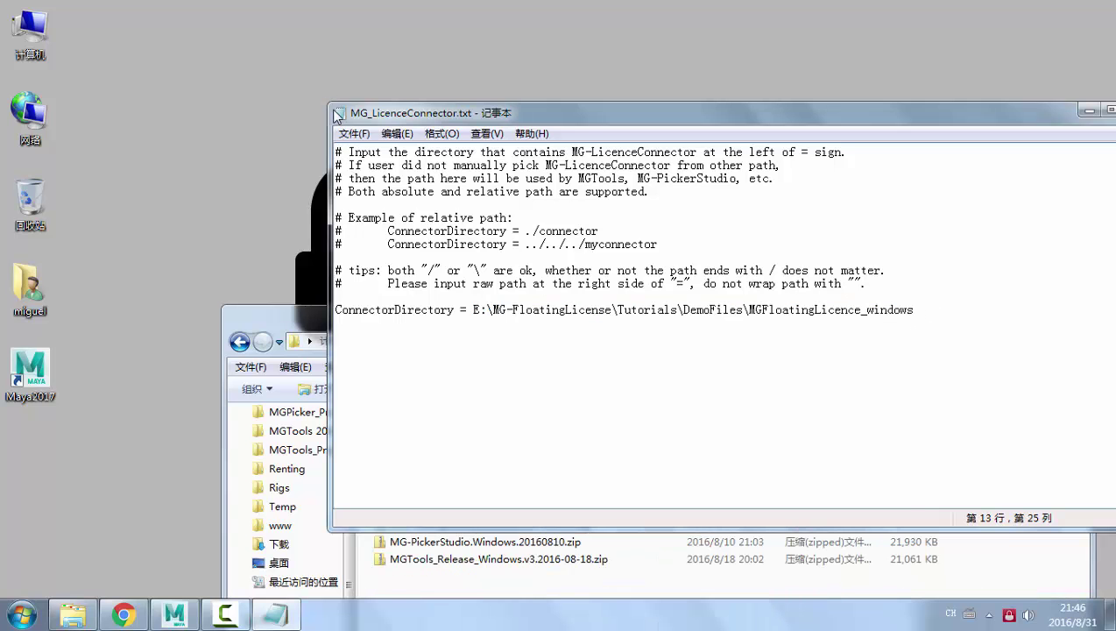
Close the MGTools file and browse to MG-PickerStudio > MGPicker_Program > ServerConfig.
{"action": "double_click", "coordinate": [338, 115]}
{"action": "left_click", "coordinate": [479, 456]}
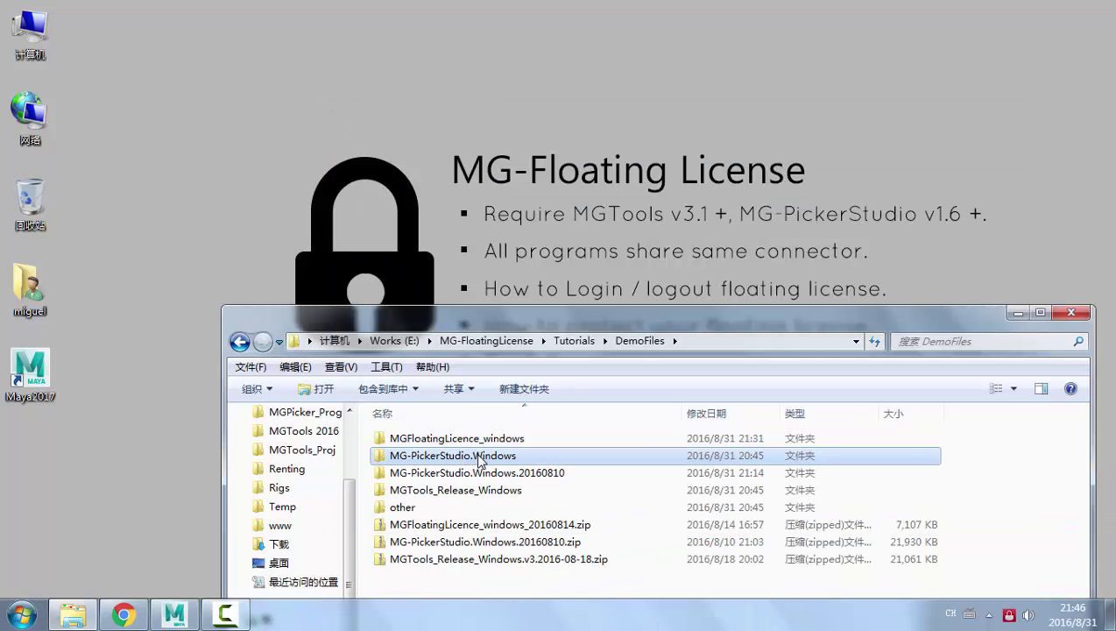
{"action": "double_click", "coordinate": [479, 457]}
{"action": "double_click", "coordinate": [461, 429]}
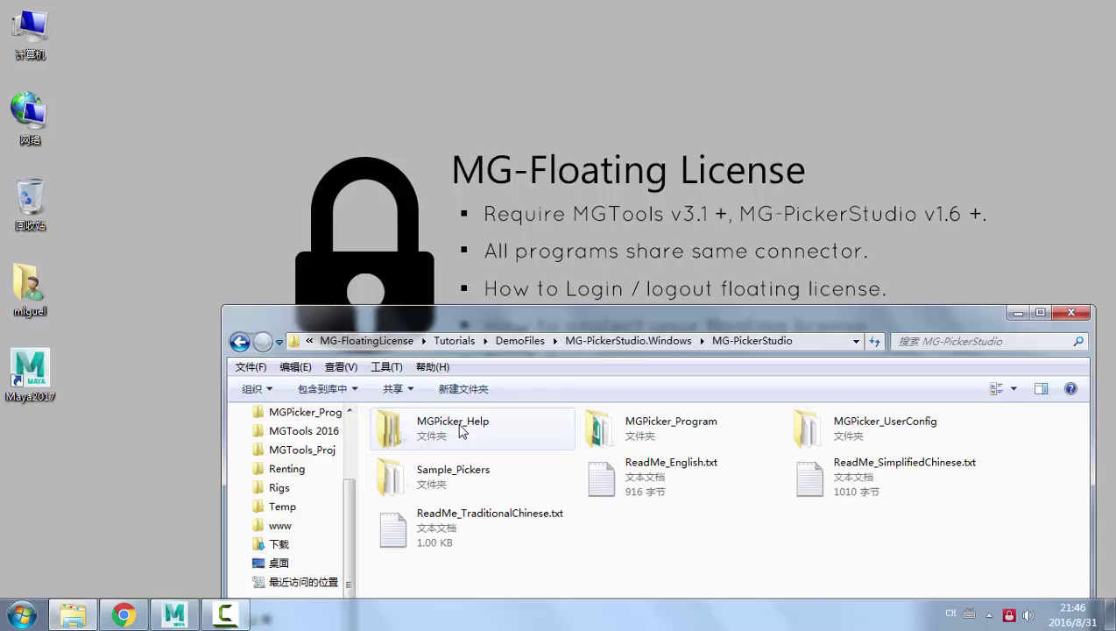
{"action": "left_click", "coordinate": [701, 438]}
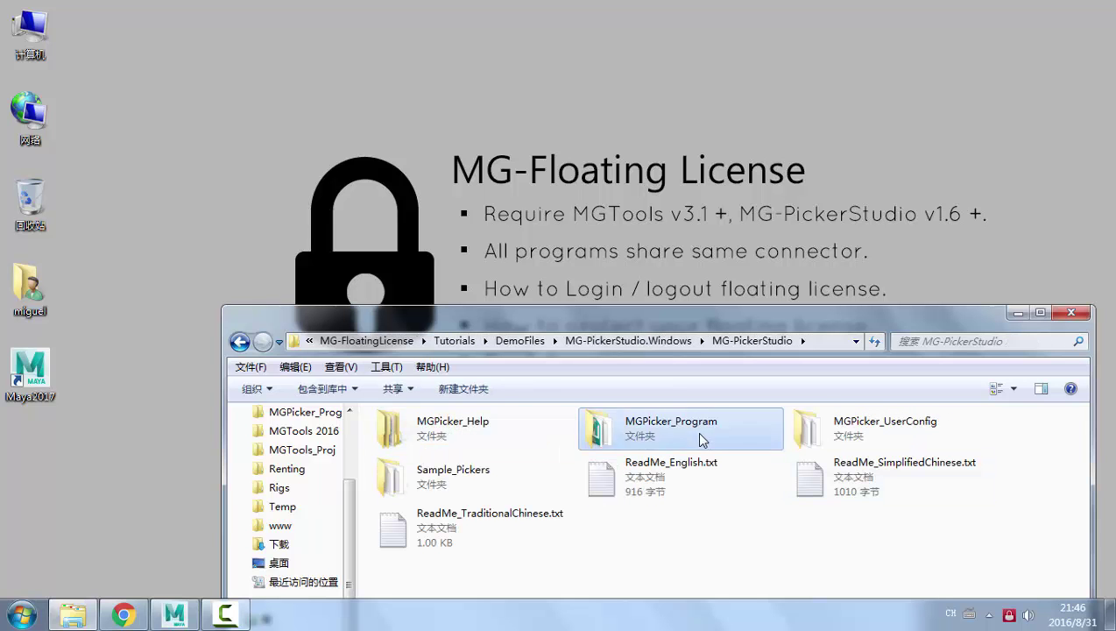
{"action": "double_click", "coordinate": [701, 438]}
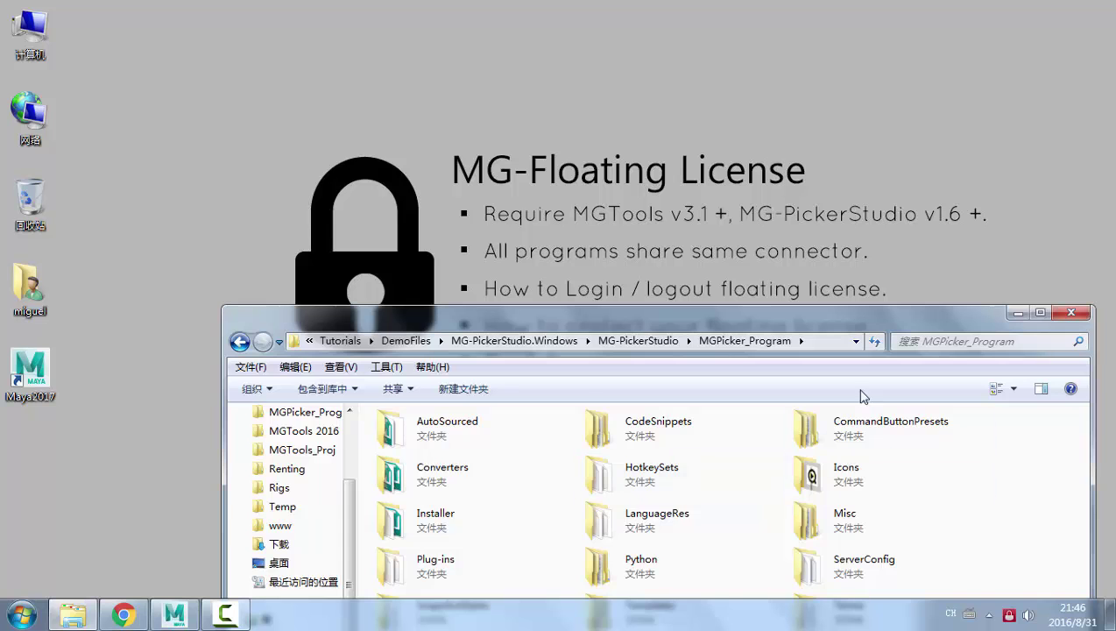
{"action": "left_click_drag", "start_coordinate": [710, 316], "coordinate": [674, 163]}
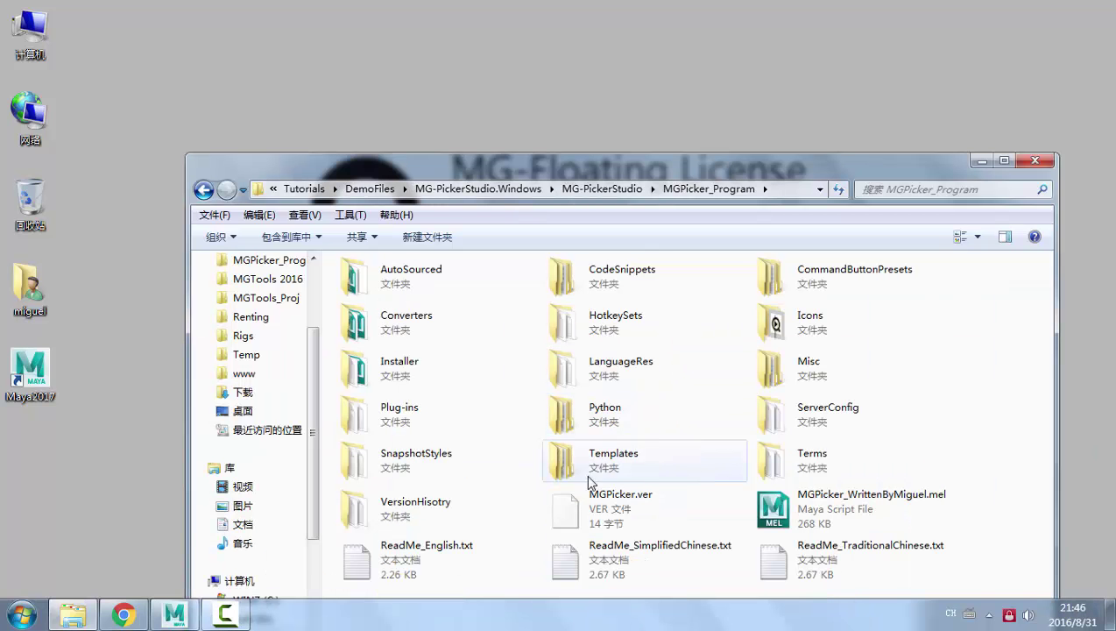
{"action": "double_click", "coordinate": [804, 415]}
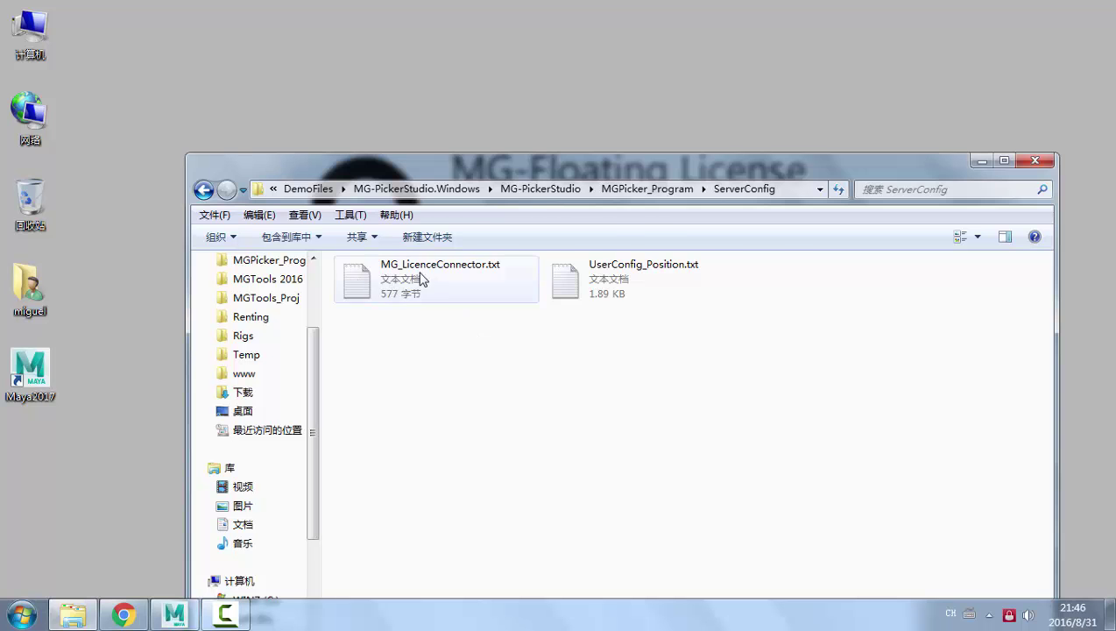
Paste the connector path into MG-PickerStudio's MG_LicenceConnector.txt and save it.
{"action": "double_click", "coordinate": [420, 279]}
{"action": "left_click", "coordinate": [554, 313]}
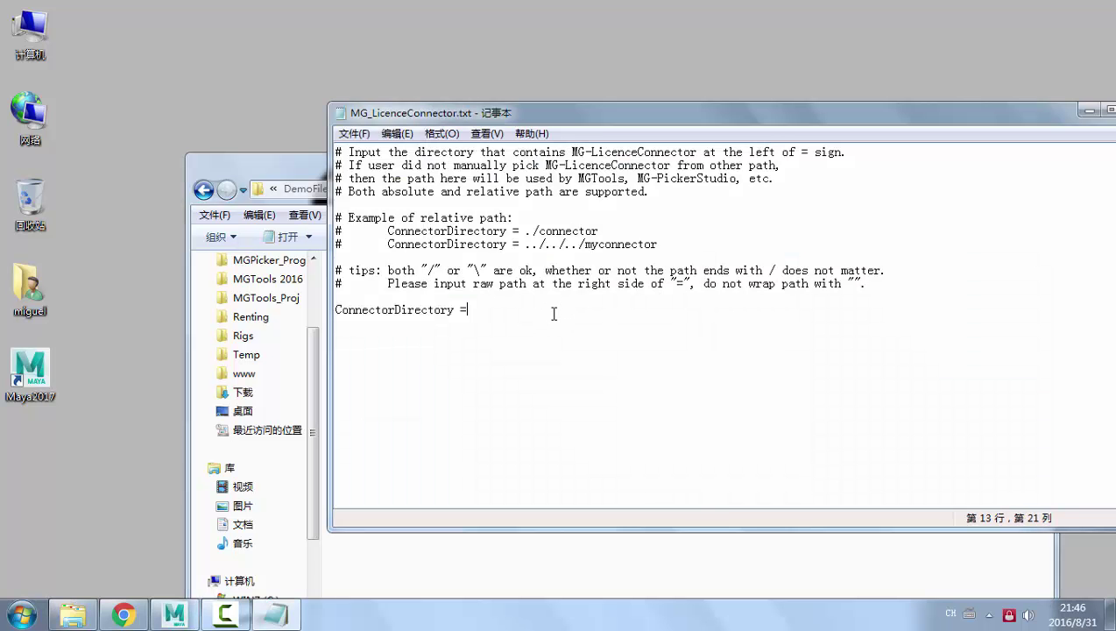
{"action": "key", "text": "ctrl+v"}
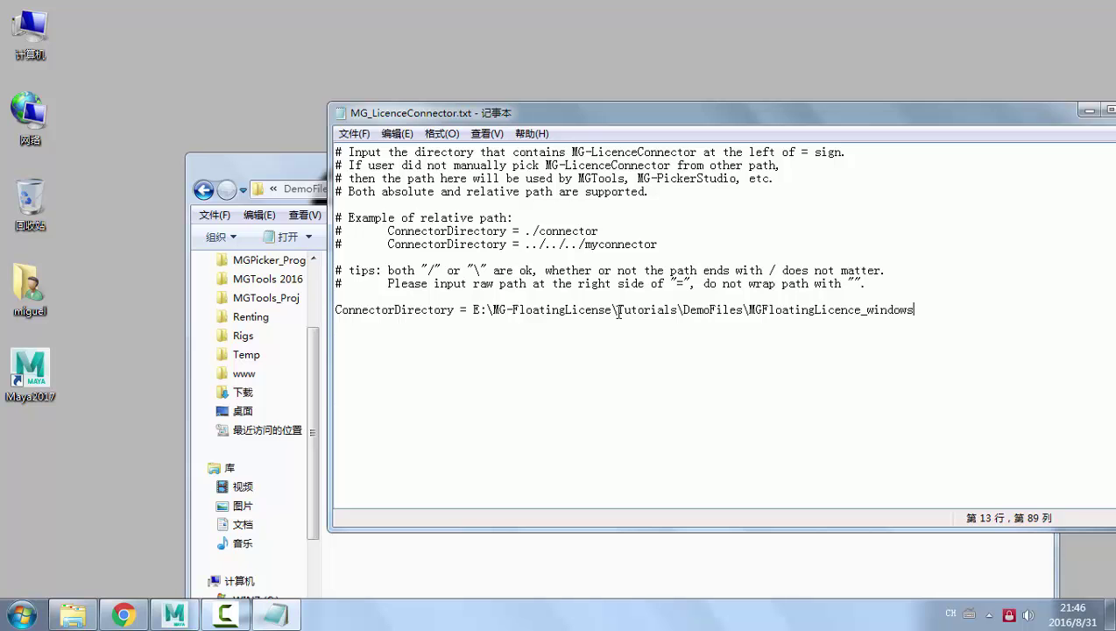
{"action": "left_click_drag", "start_coordinate": [1031, 119], "coordinate": [643, 286]}
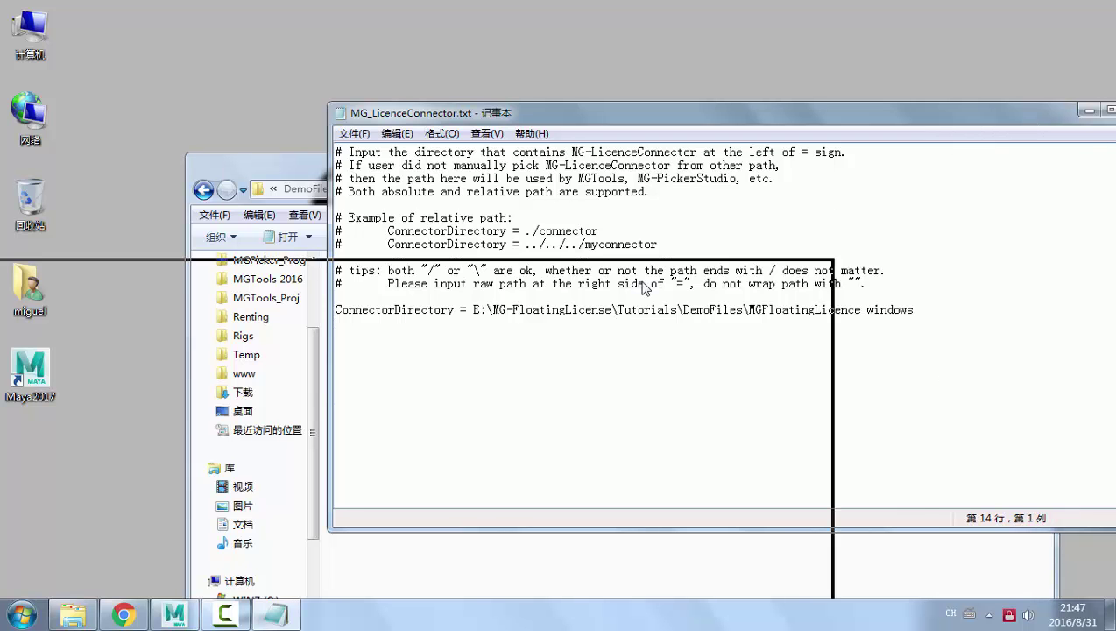
{"action": "left_click", "coordinate": [754, 279]}
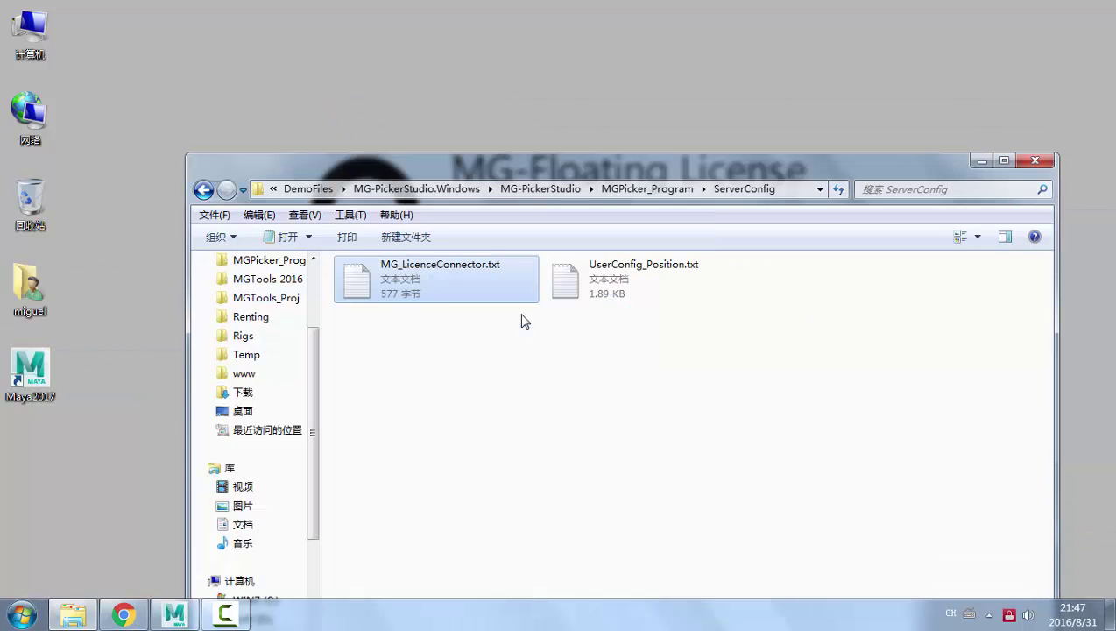
{"action": "left_click", "coordinate": [521, 317]}
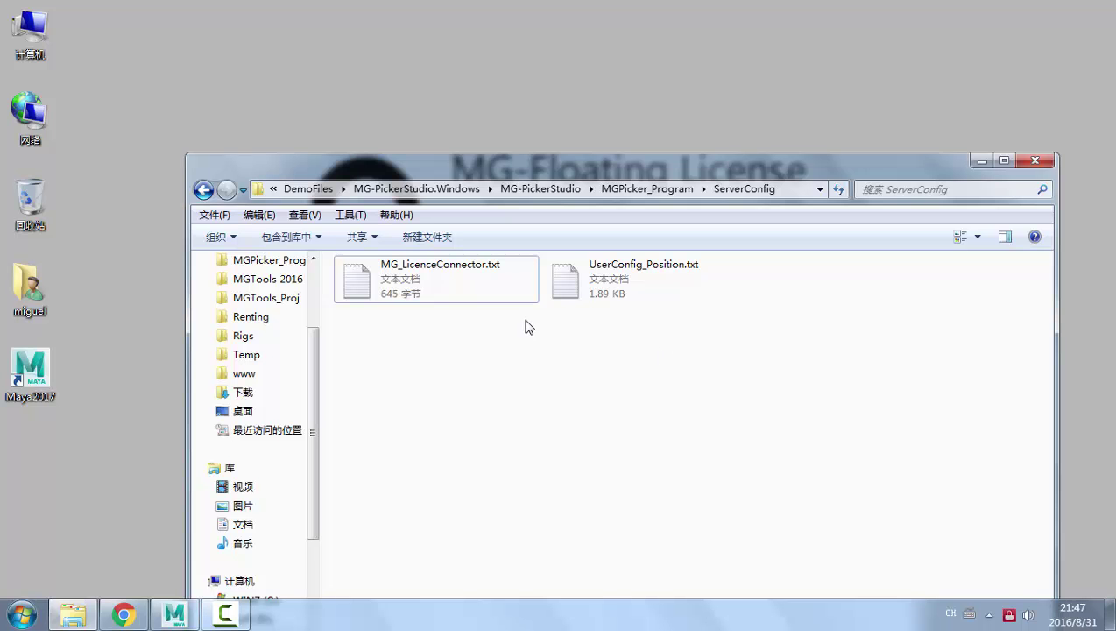
{"action": "left_click", "coordinate": [646, 188]}
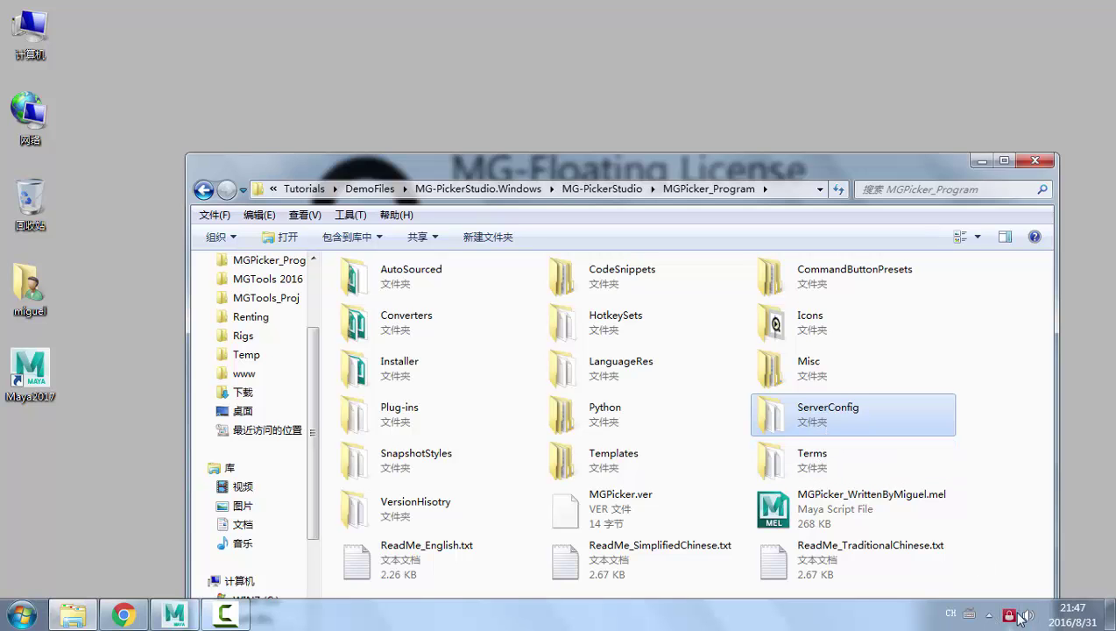
{"action": "left_click", "coordinate": [1013, 503]}
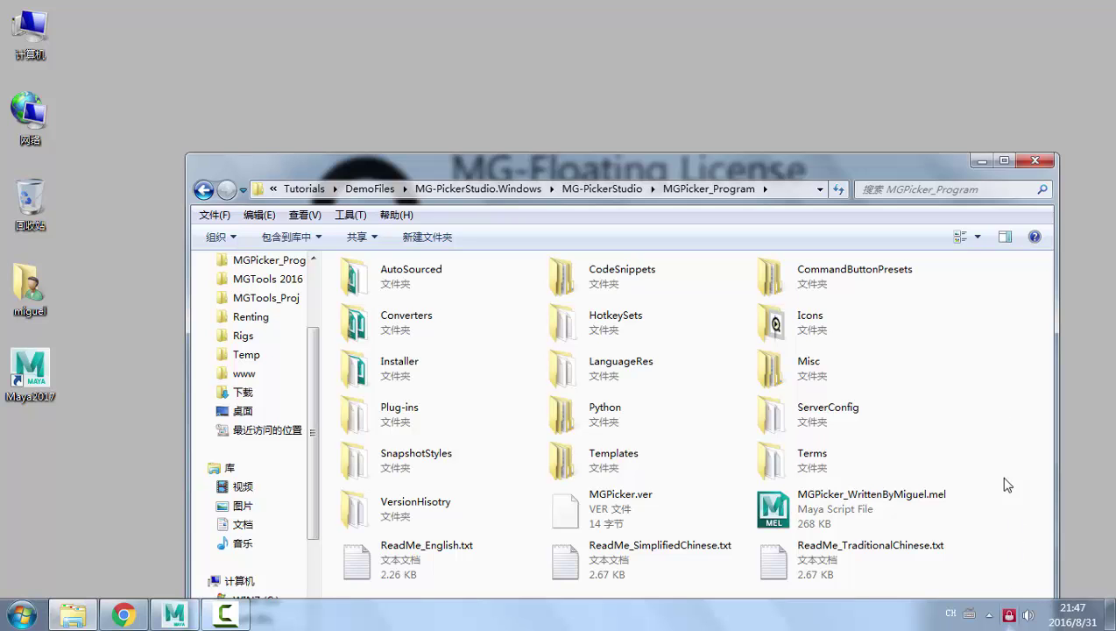
{"action": "left_click", "coordinate": [174, 614]}
Display the Floating Licence Login/Logout options for MGTools and MG-PickerStudio in Maya.
{"action": "left_click", "coordinate": [60, 76]}
{"action": "mouse_move", "coordinate": [156, 254]}
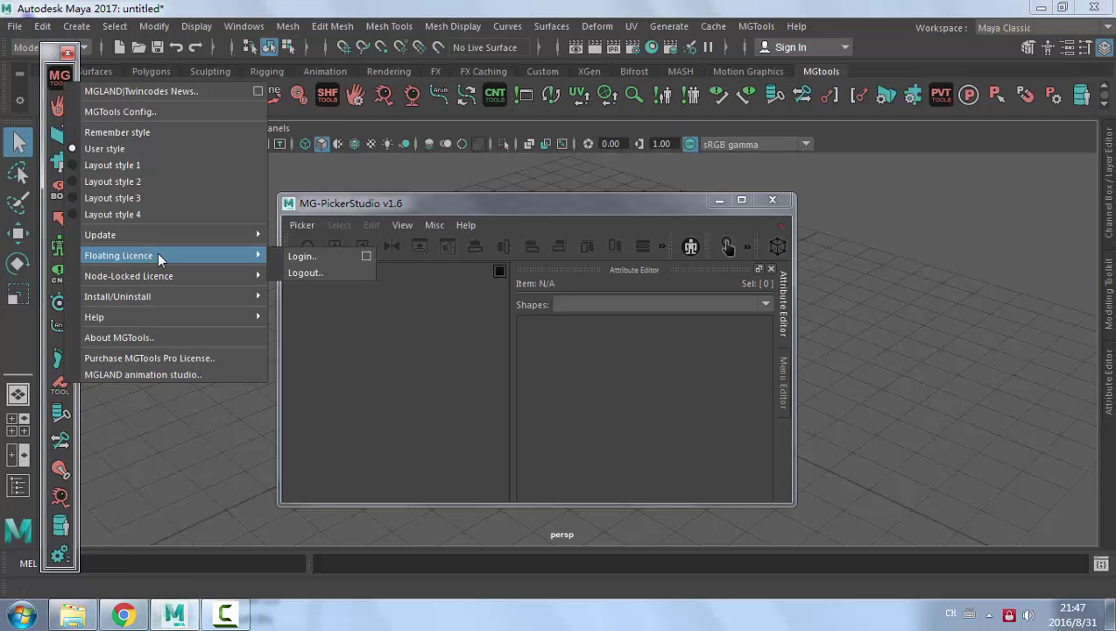
{"action": "left_click", "coordinate": [783, 226]}
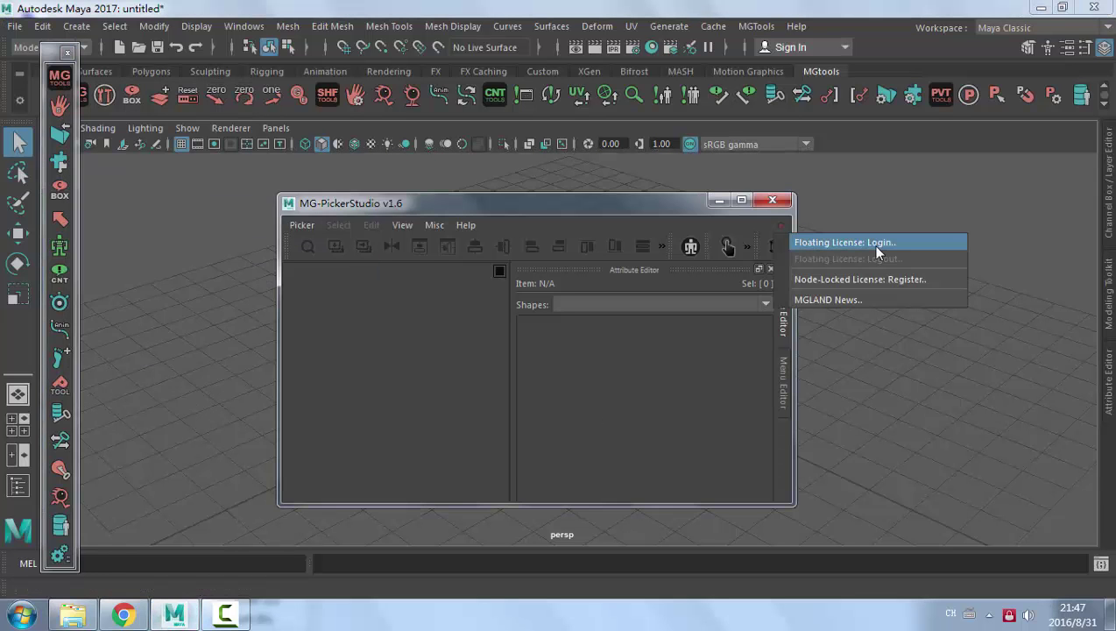